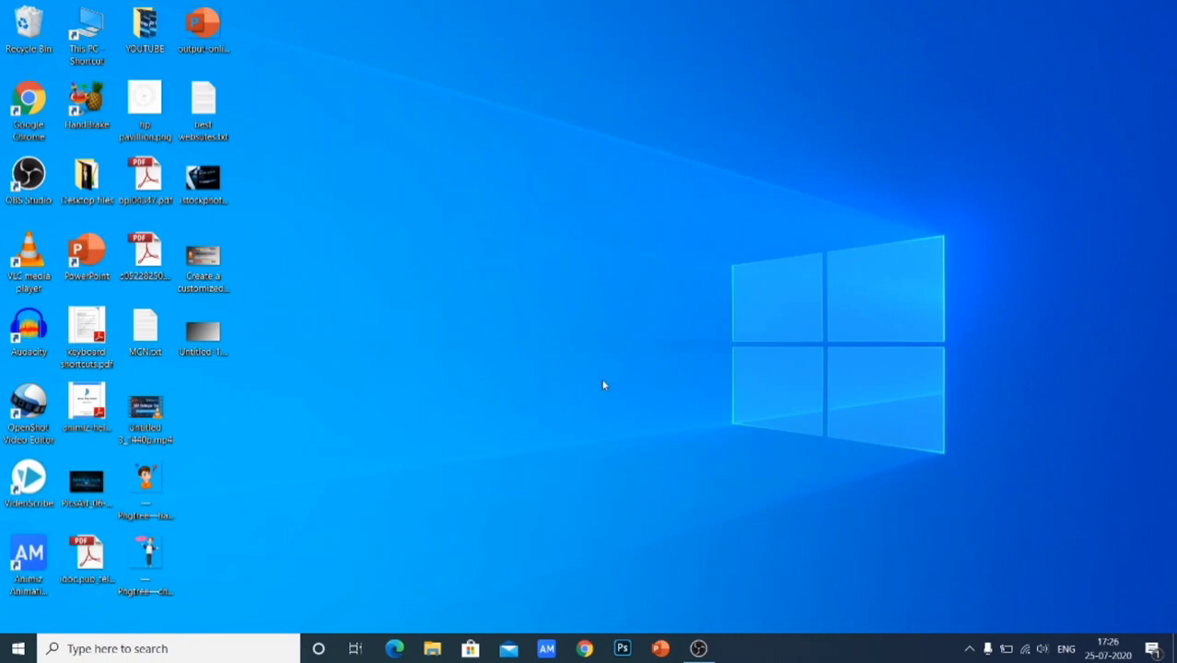
View the gradient image Untitled-1.png from the desktop, close it, and refresh the desktop
{"action": "double_click", "coordinate": [222, 358]}
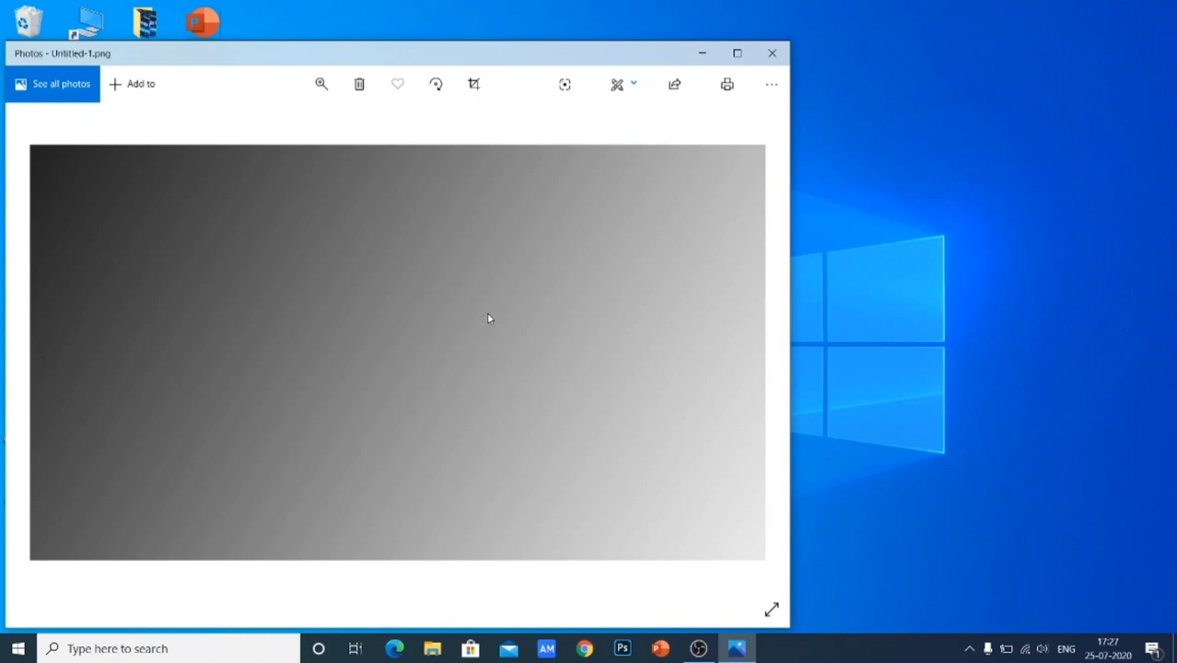
{"action": "left_click", "coordinate": [772, 52]}
{"action": "right_click", "coordinate": [789, 123]}
{"action": "left_click", "coordinate": [822, 166]}
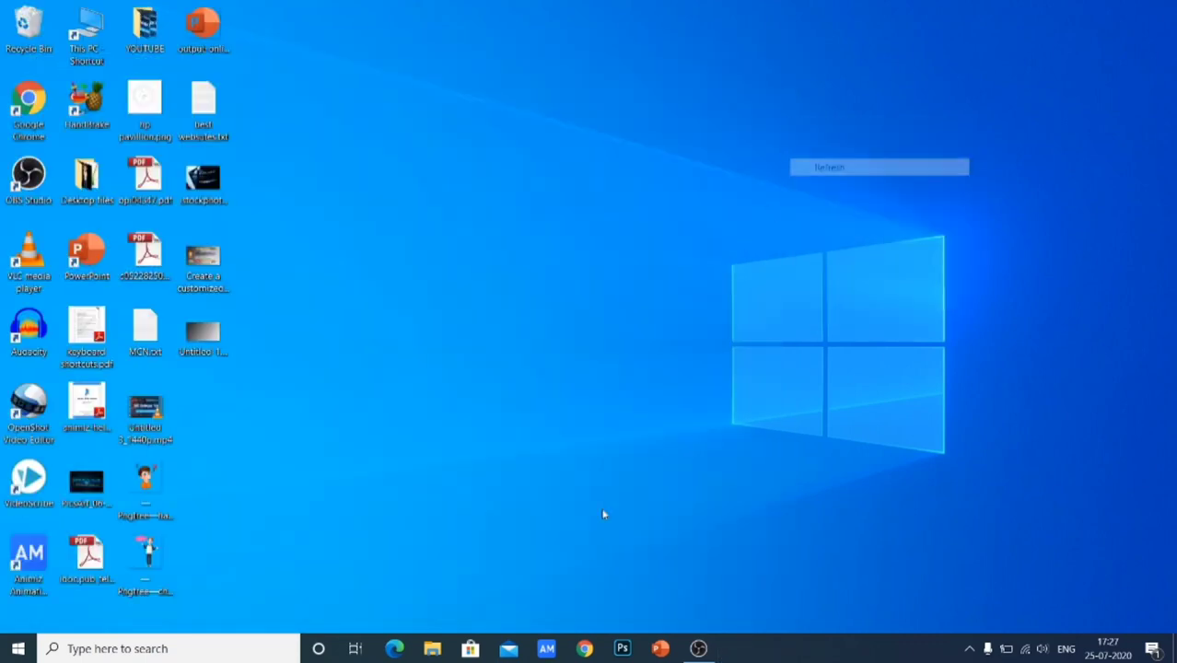
Switch to Chrome and open the canva.com website
{"action": "left_click", "coordinate": [586, 650]}
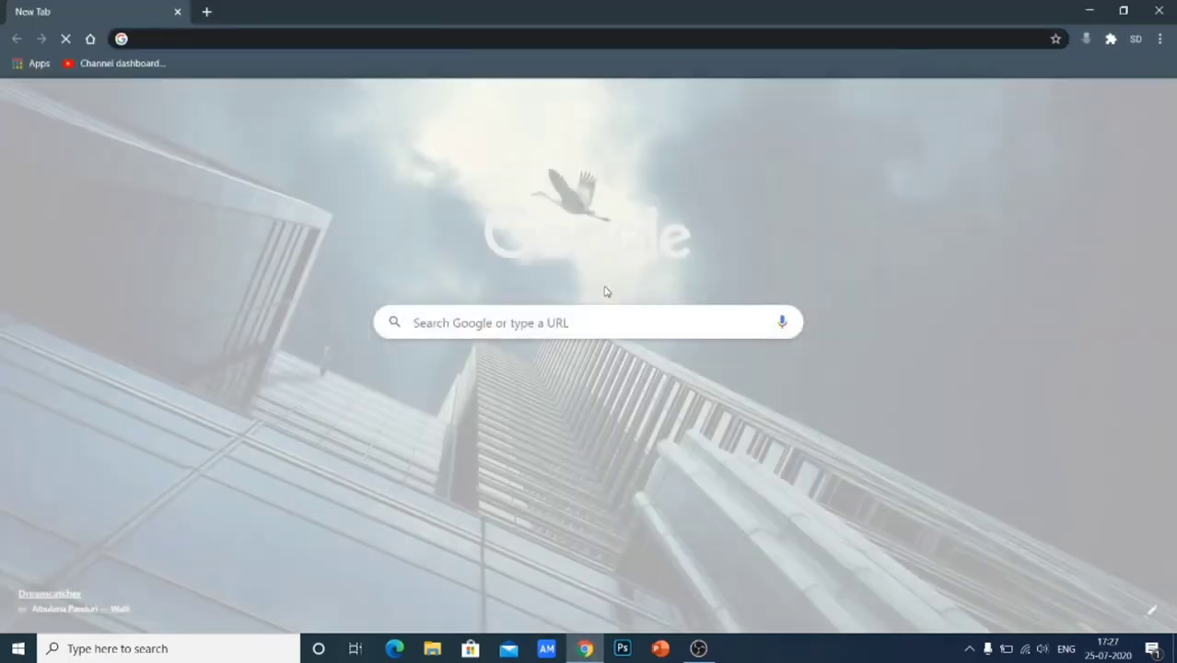
{"action": "type", "text": "canva.com"}
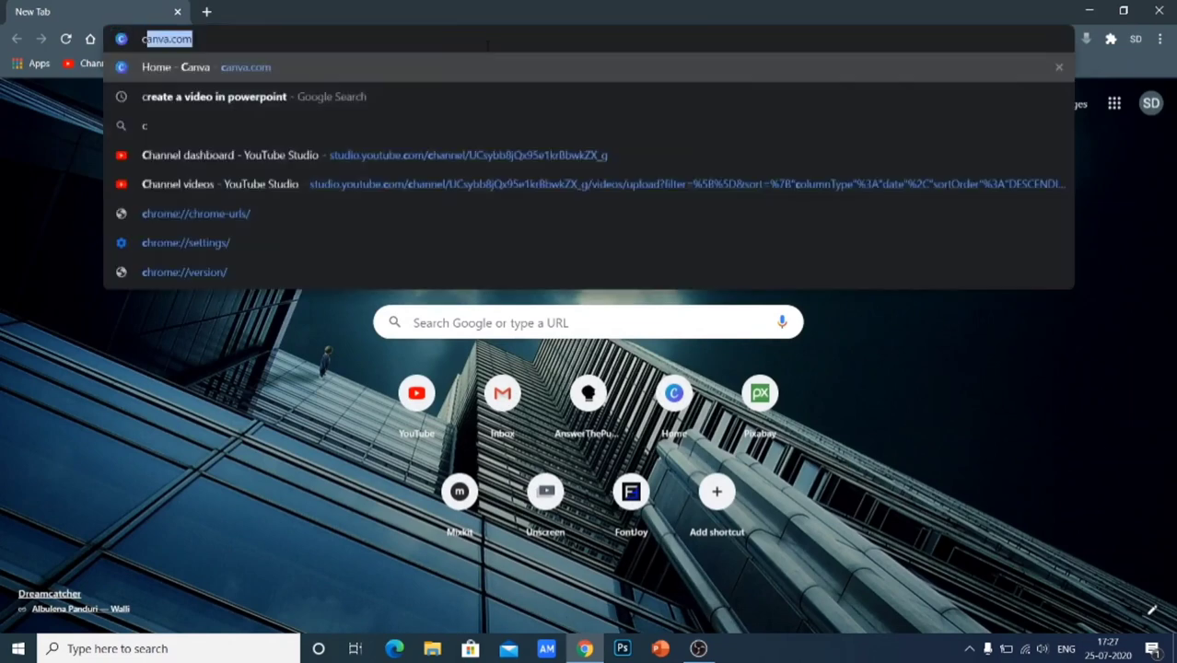
{"action": "key", "text": "Return"}
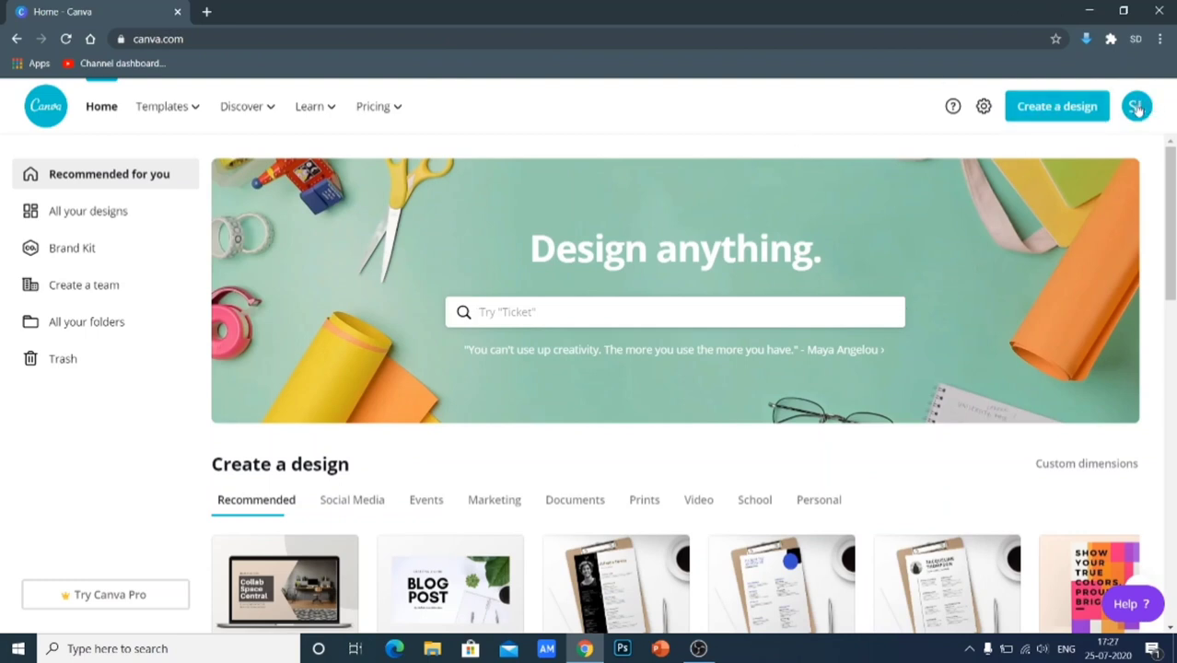
Create a new design with custom dimensions of 1280 × 720 px
{"action": "left_click", "coordinate": [1041, 114]}
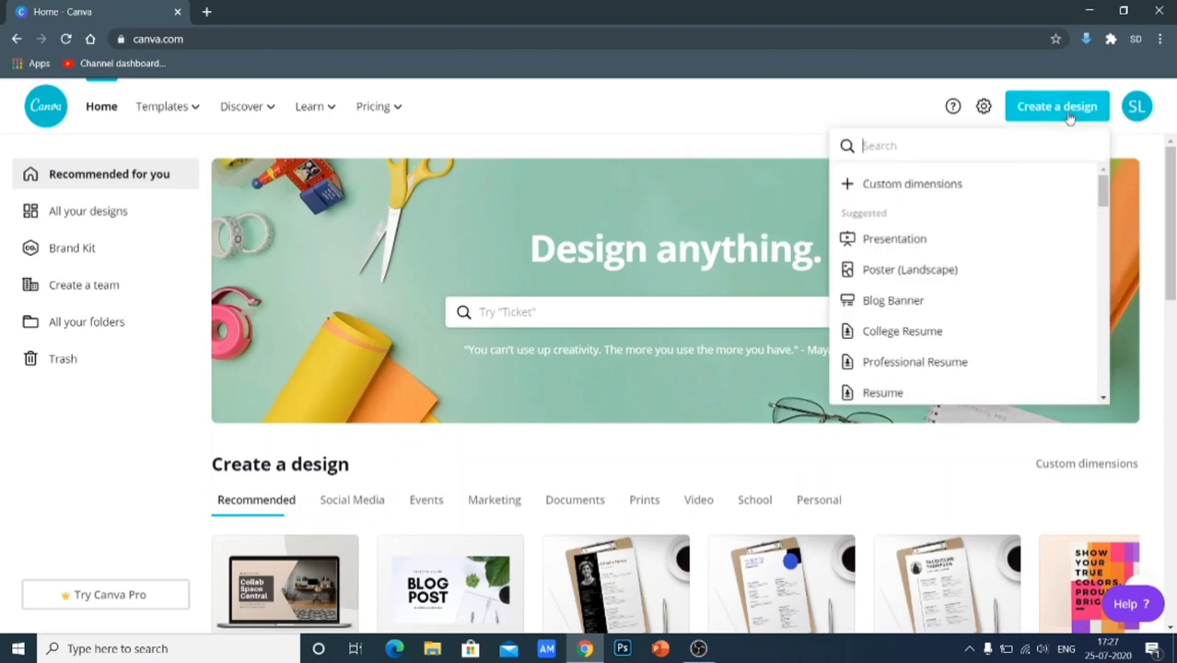
{"action": "left_click", "coordinate": [958, 188]}
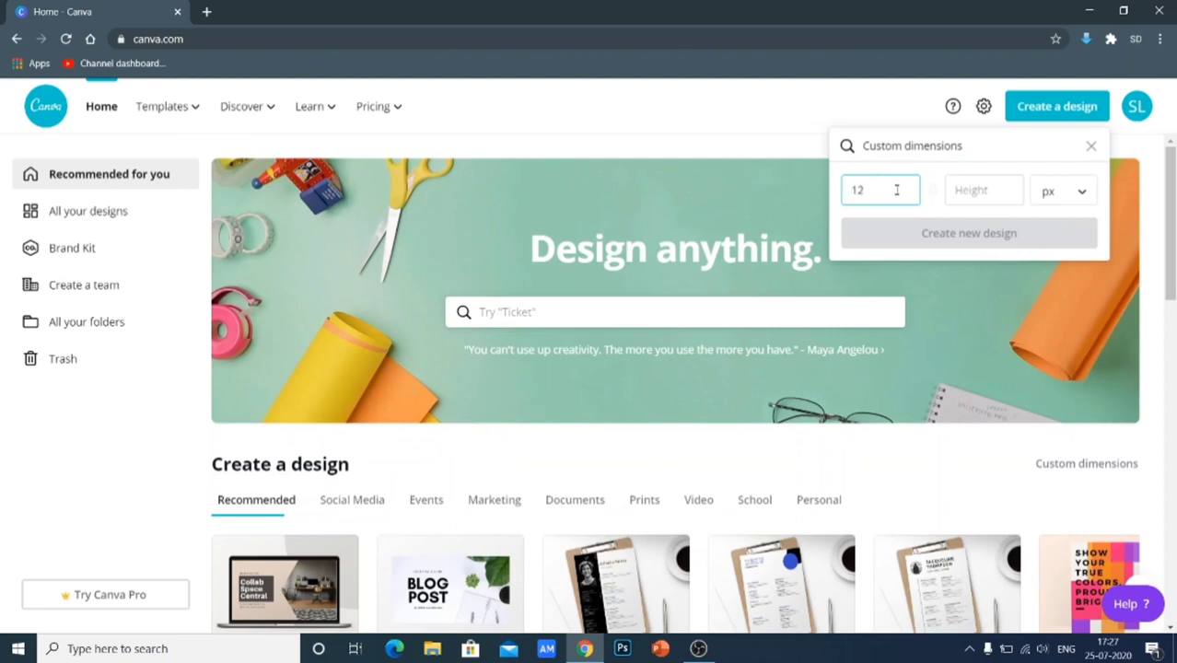
{"action": "key", "text": "Tab"}
{"action": "type", "text": "720"}
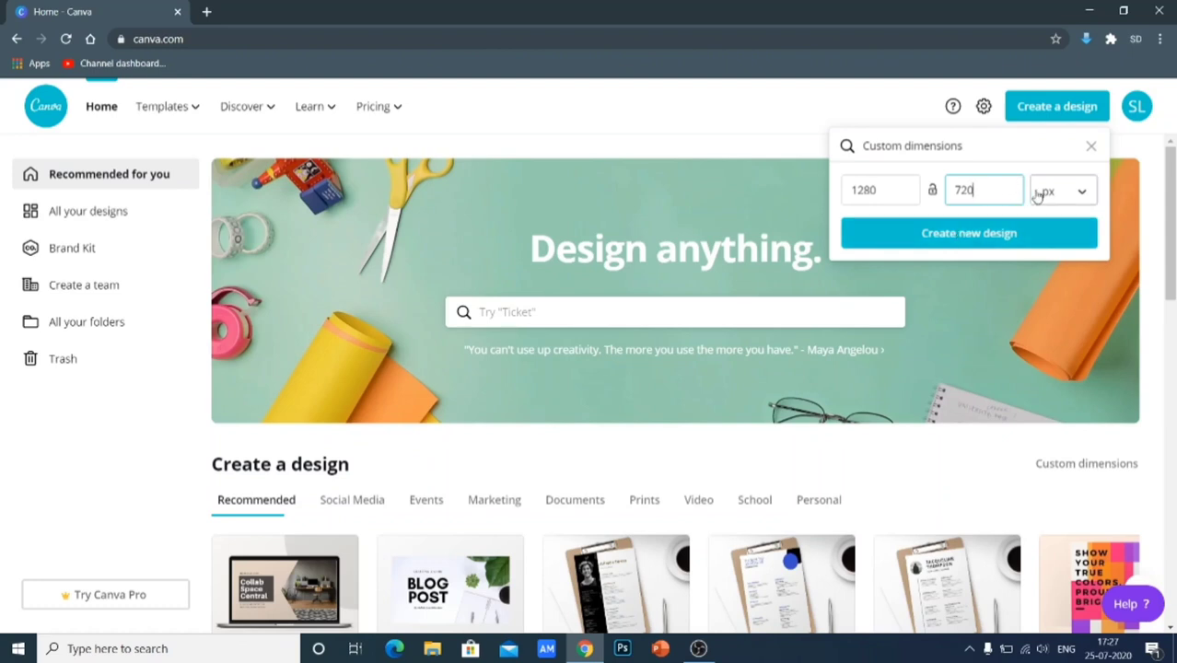
{"action": "left_click", "coordinate": [1078, 193]}
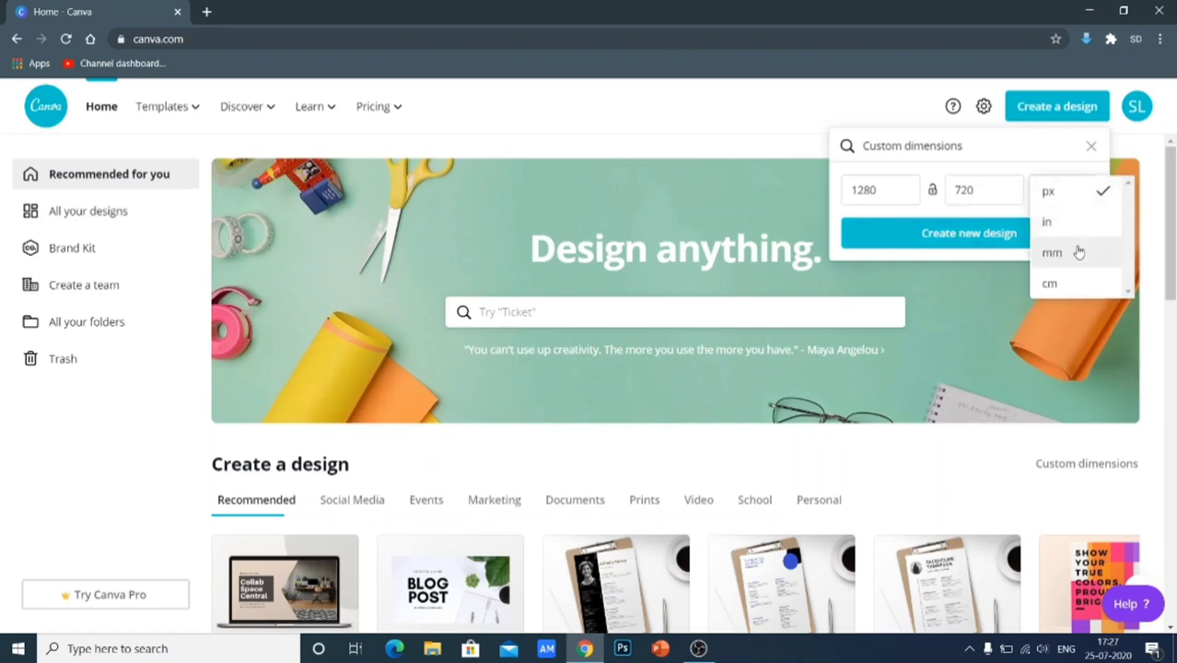
{"action": "left_click", "coordinate": [1068, 190]}
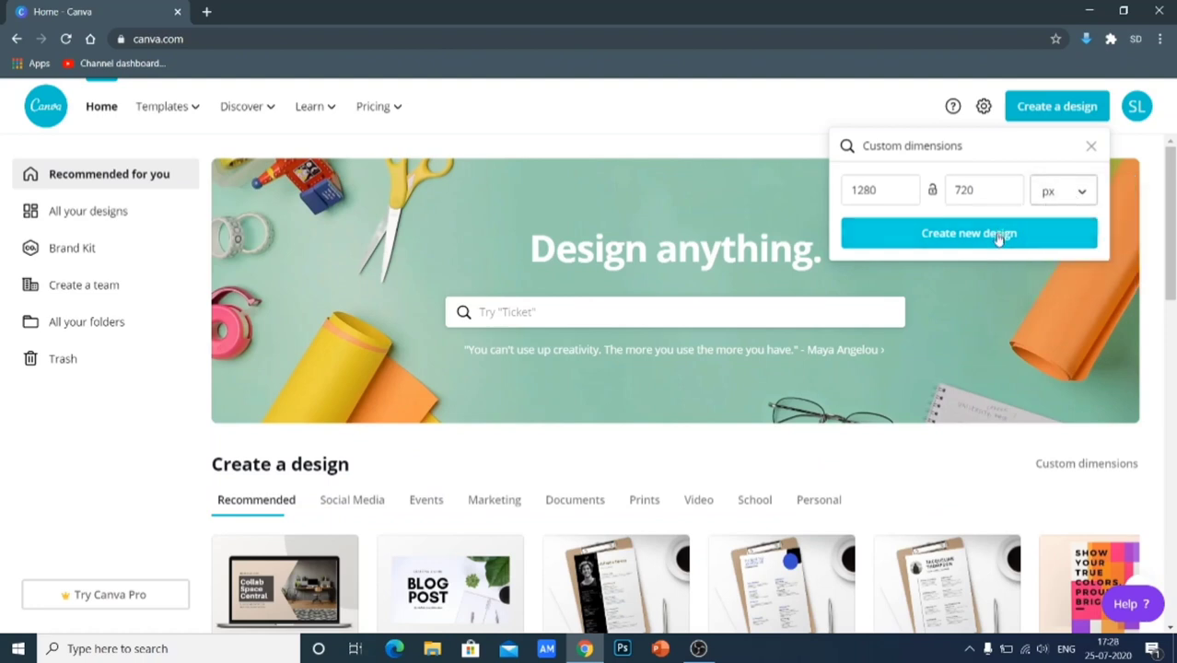
{"action": "left_click", "coordinate": [1032, 236]}
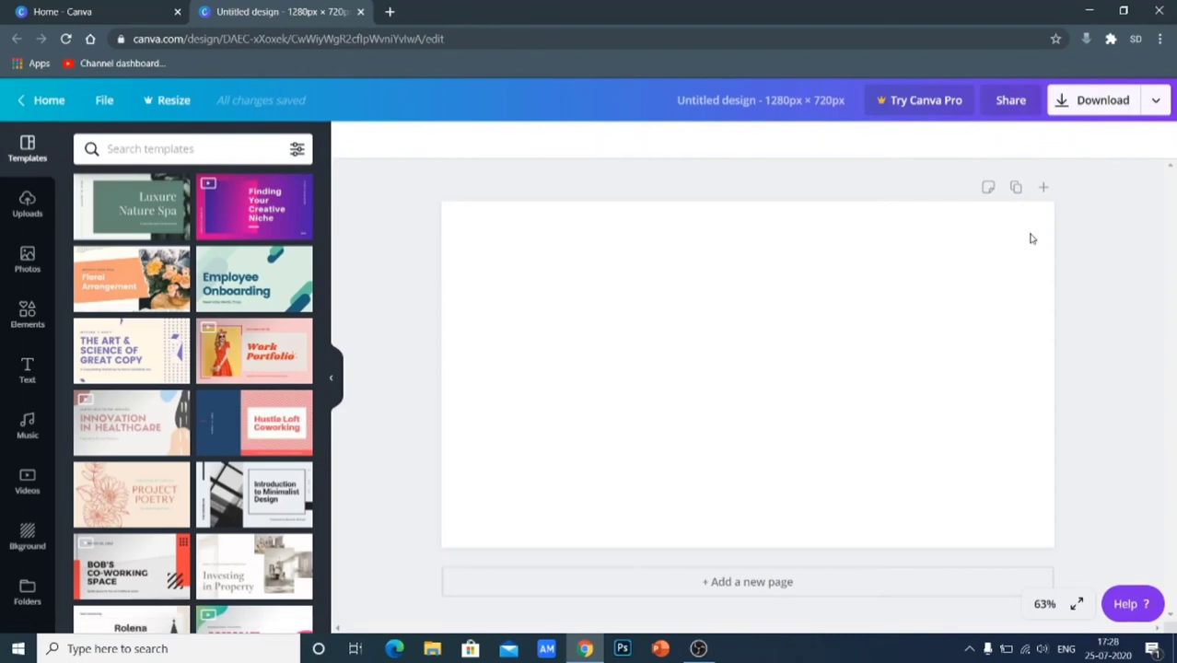
{"action": "key", "text": "super+Right"}
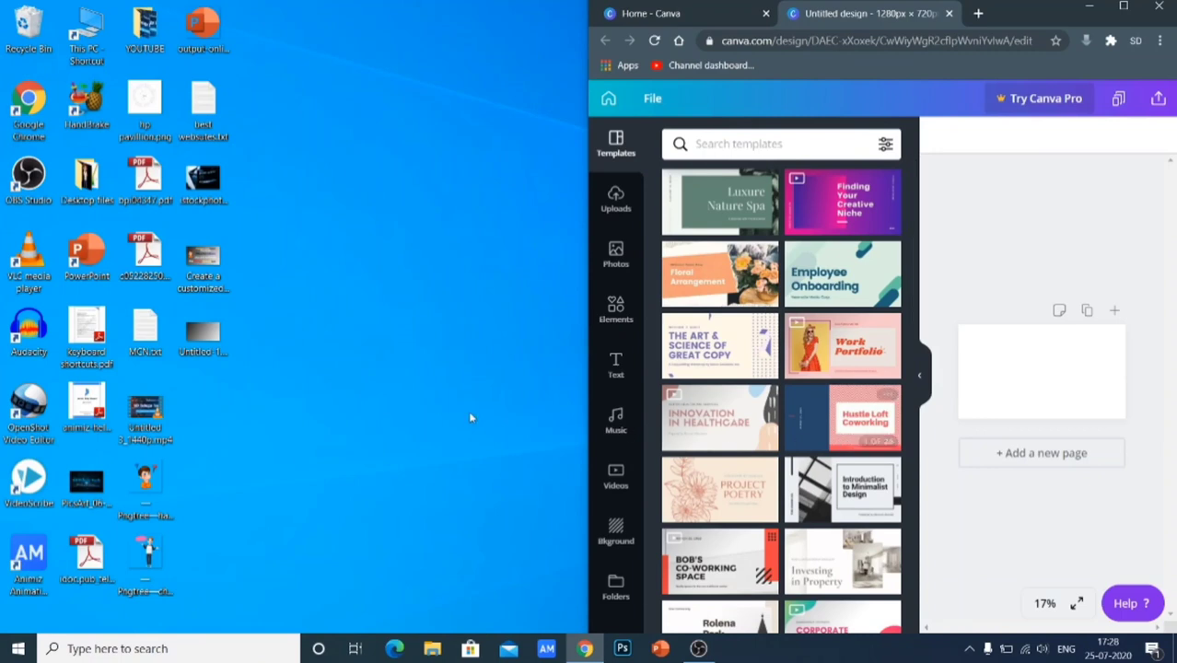
{"action": "left_click", "coordinate": [200, 339]}
{"action": "left_click_drag", "start_coordinate": [200, 339], "coordinate": [316, 339]}
{"action": "left_click", "coordinate": [1123, 7]}
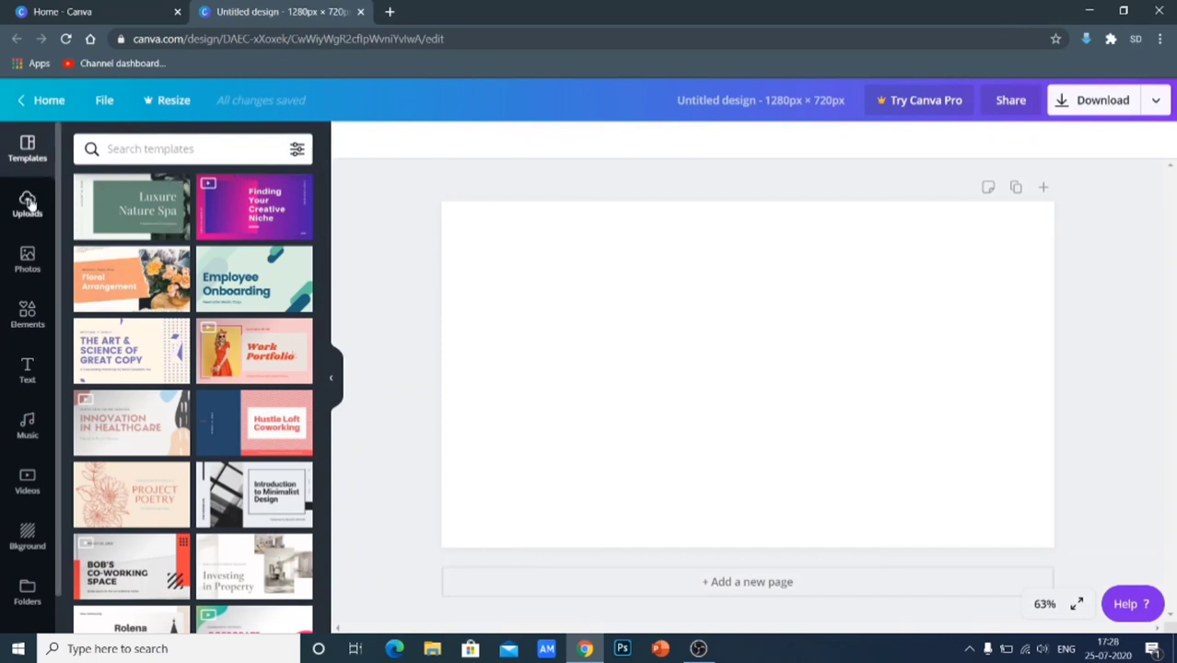
Upload the gradient image Untitled-1.png from the Desktop folder to the design's uploads
{"action": "left_click", "coordinate": [28, 206]}
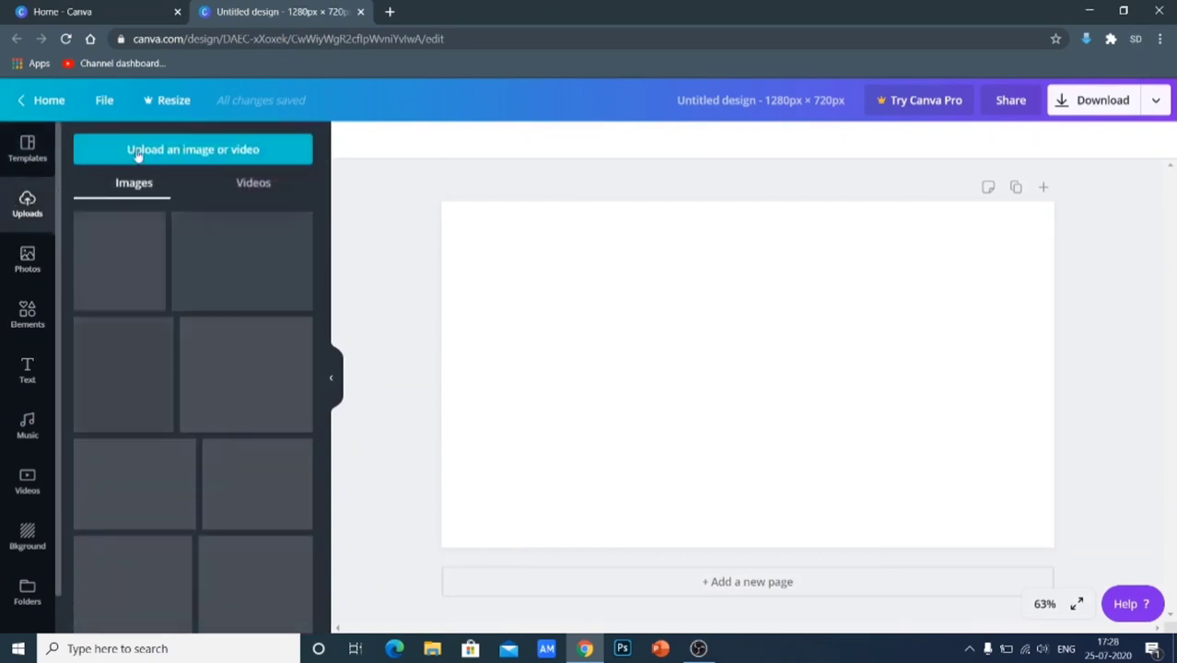
{"action": "left_click", "coordinate": [197, 153]}
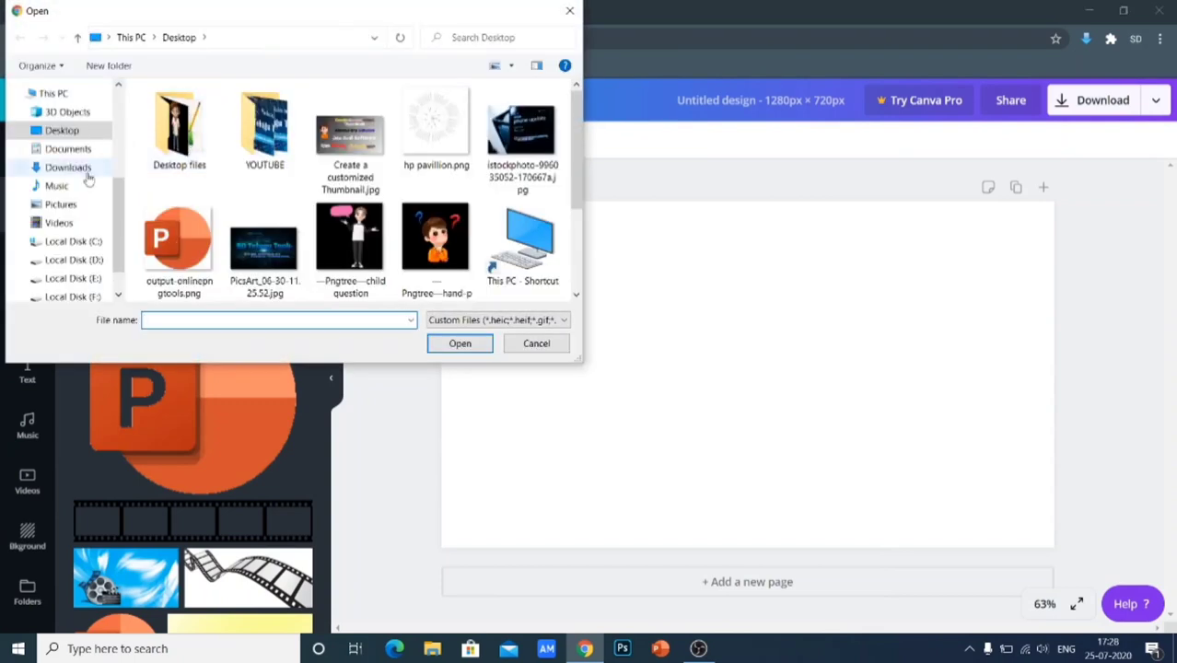
{"action": "scroll", "coordinate": [342, 253], "scroll_direction": "down", "scroll_amount": 1}
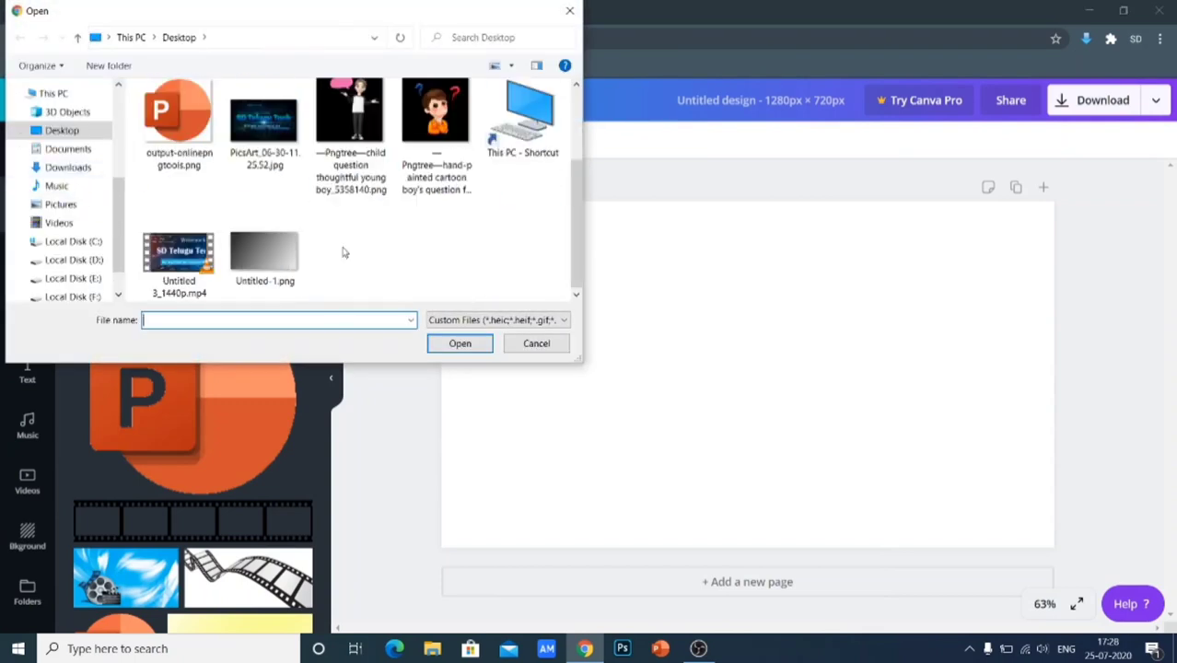
{"action": "double_click", "coordinate": [259, 249]}
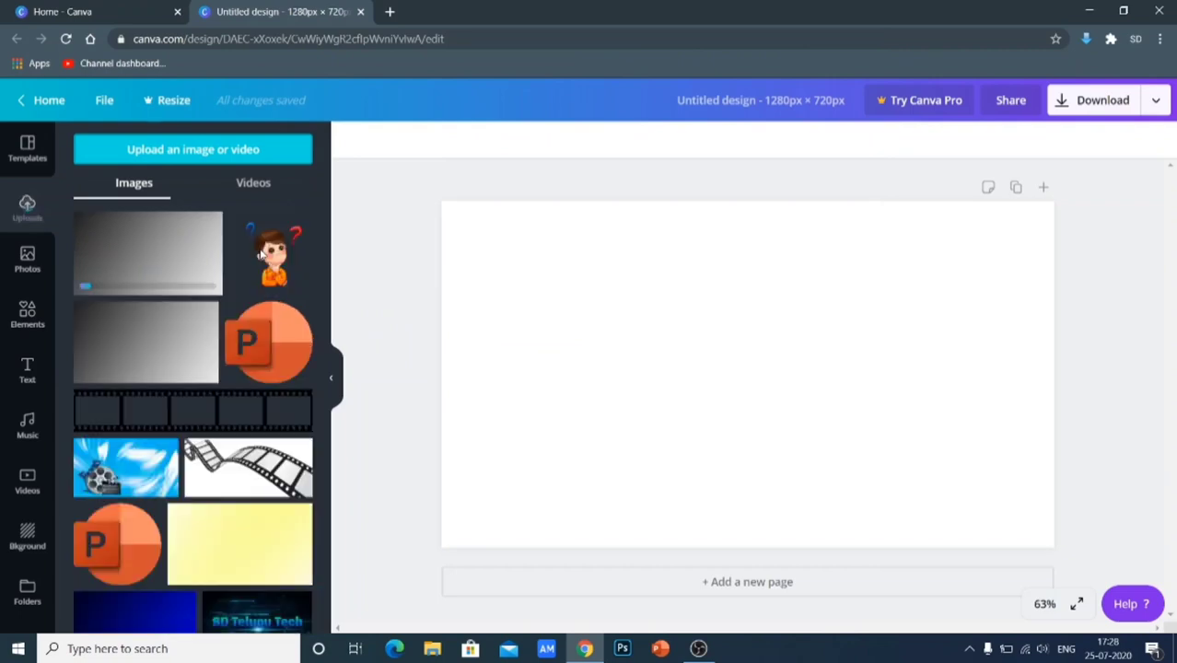
Add the uploaded gradient image to the page and enlarge it to cover the whole canvas as the background
{"action": "left_click", "coordinate": [163, 221]}
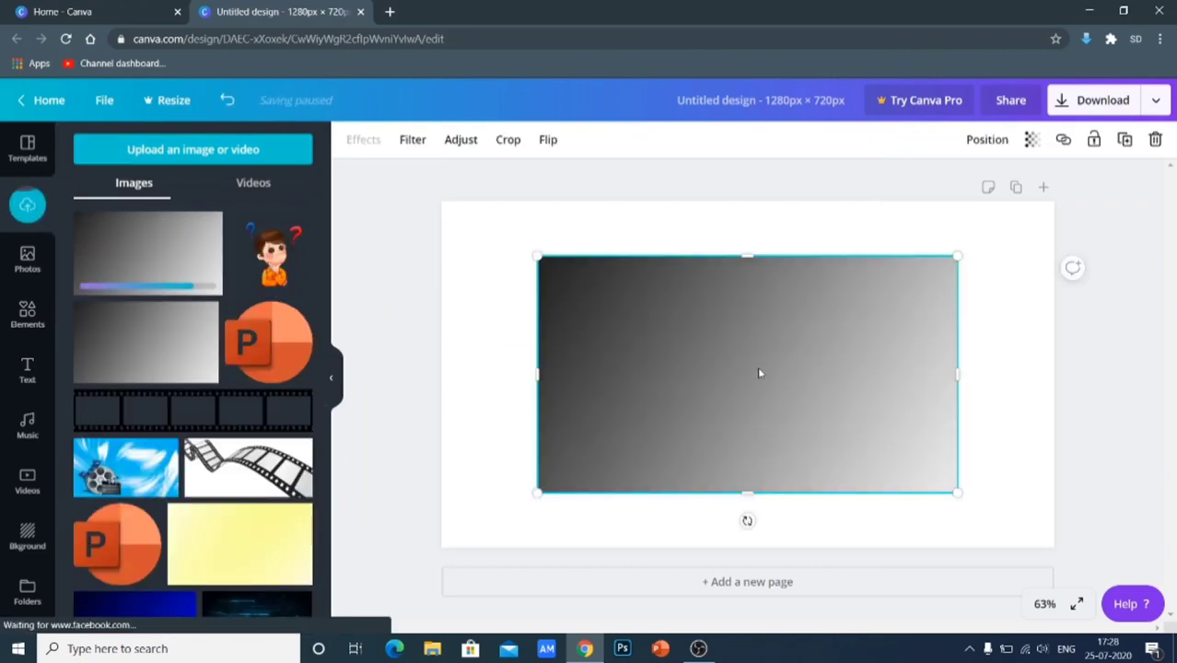
{"action": "left_click_drag", "start_coordinate": [760, 370], "coordinate": [667, 305]}
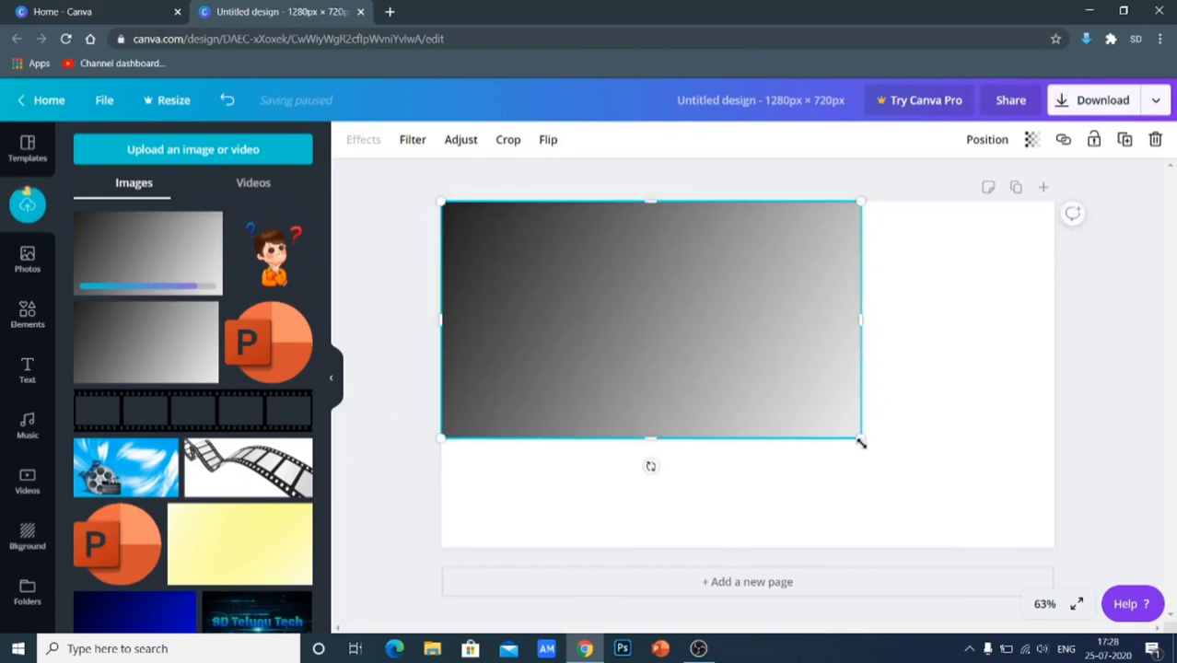
{"action": "left_click_drag", "start_coordinate": [860, 442], "coordinate": [1079, 521]}
{"action": "left_click", "coordinate": [1075, 475]}
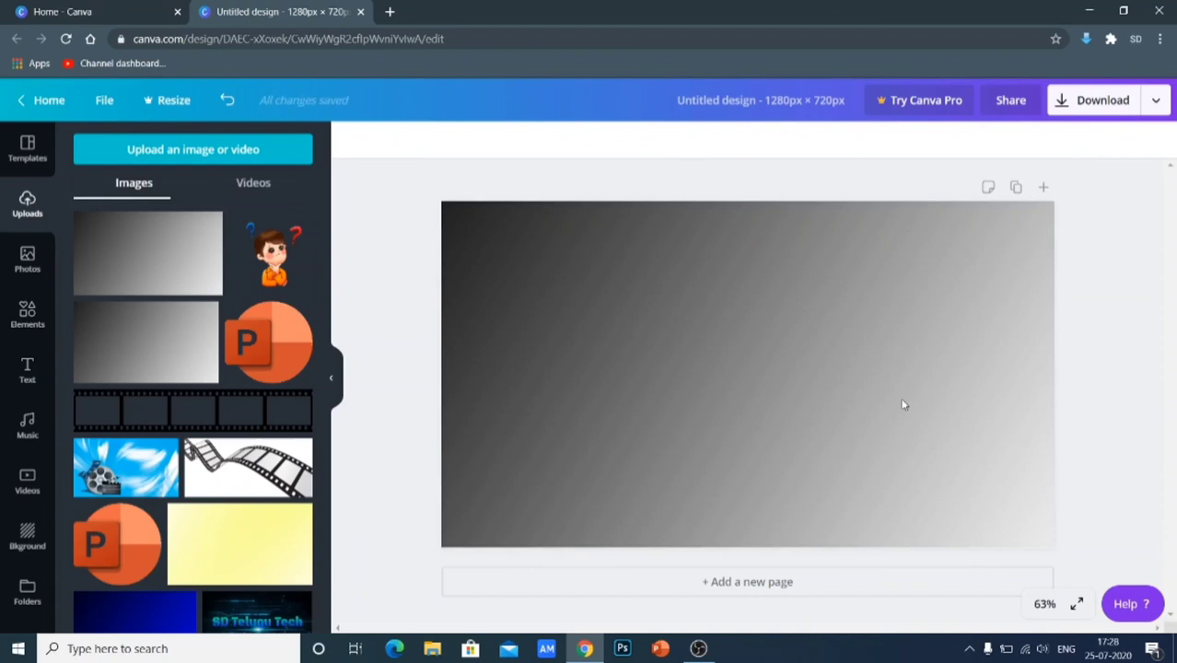
Add the uploaded cartoon man in the blue shirt and enlarge him along the left side of the canvas
{"action": "scroll", "coordinate": [123, 484], "scroll_direction": "down", "scroll_amount": 5}
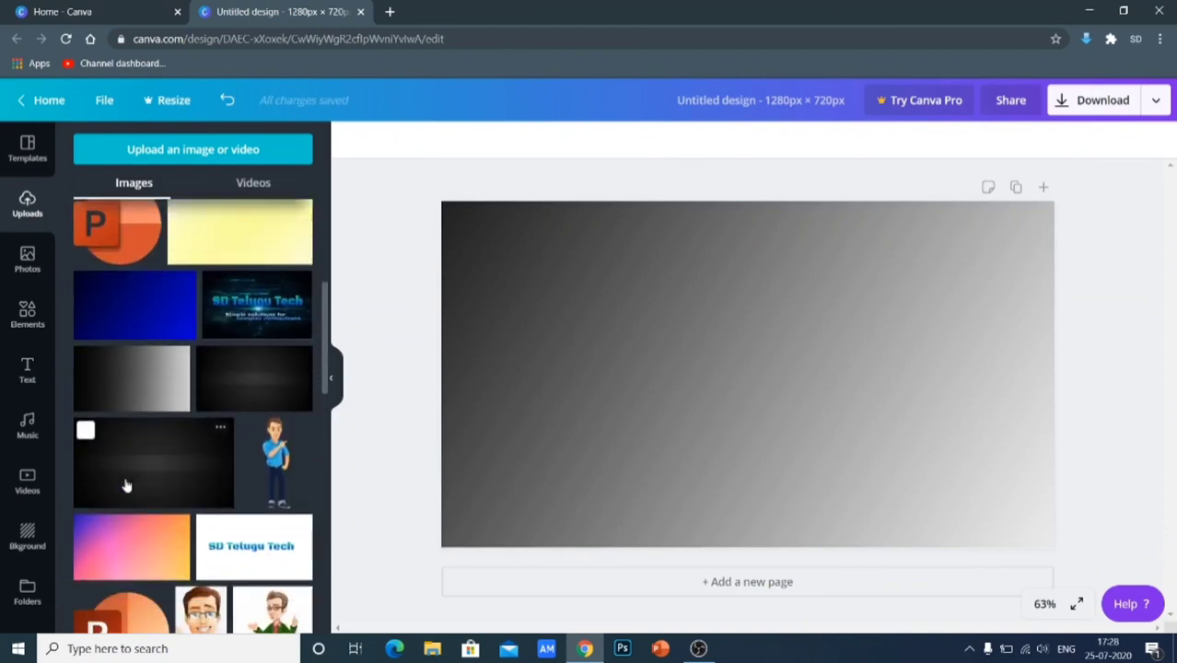
{"action": "left_click", "coordinate": [278, 287]}
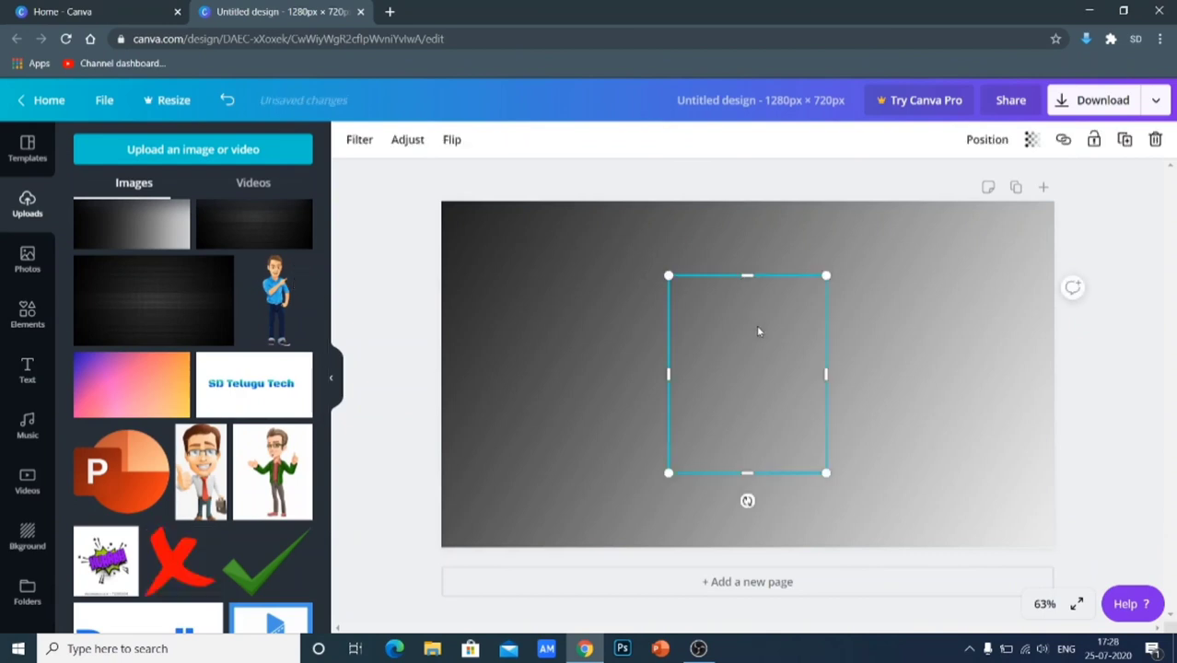
{"action": "left_click_drag", "start_coordinate": [711, 370], "coordinate": [500, 331]}
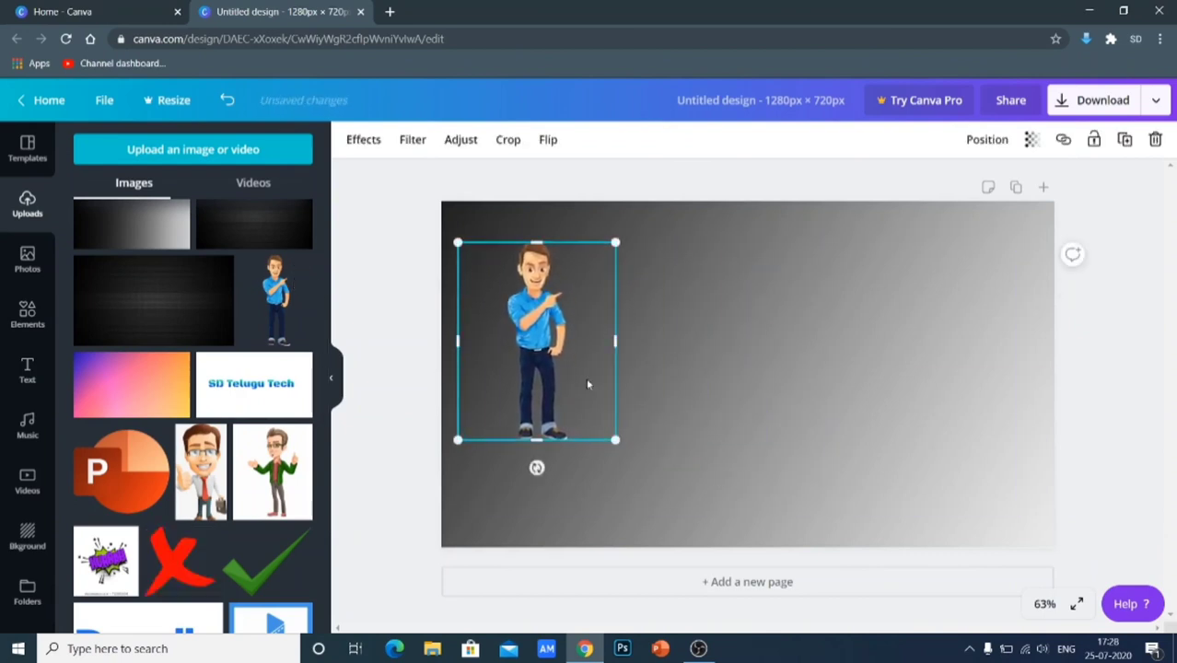
{"action": "left_click_drag", "start_coordinate": [536, 440], "coordinate": [542, 539]}
{"action": "left_click_drag", "start_coordinate": [526, 476], "coordinate": [508, 455]}
{"action": "left_click", "coordinate": [615, 433]}
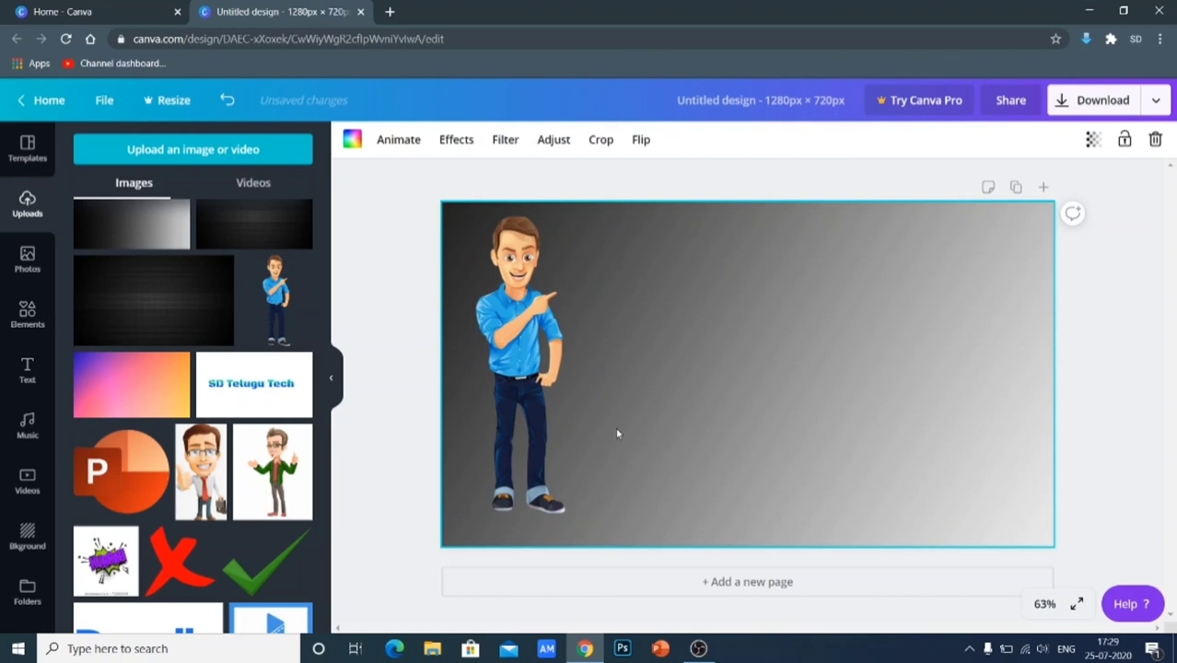
Open the pngtree.com website in a new browser tab
{"action": "left_click", "coordinate": [390, 12]}
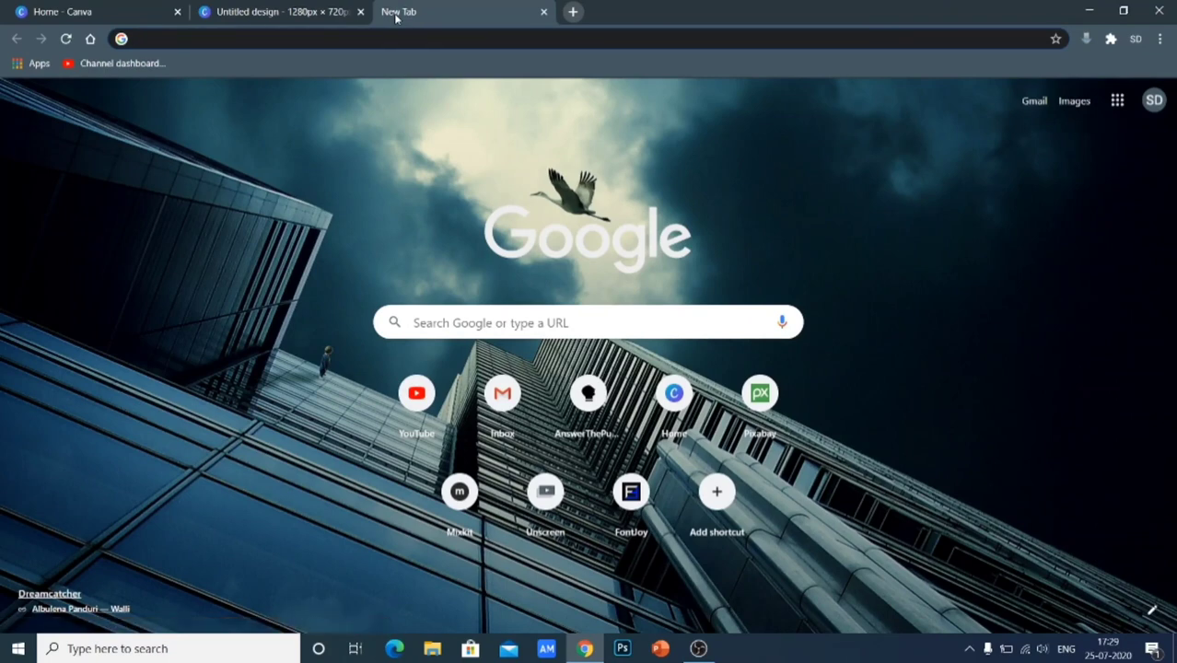
{"action": "type", "text": "pntree"}
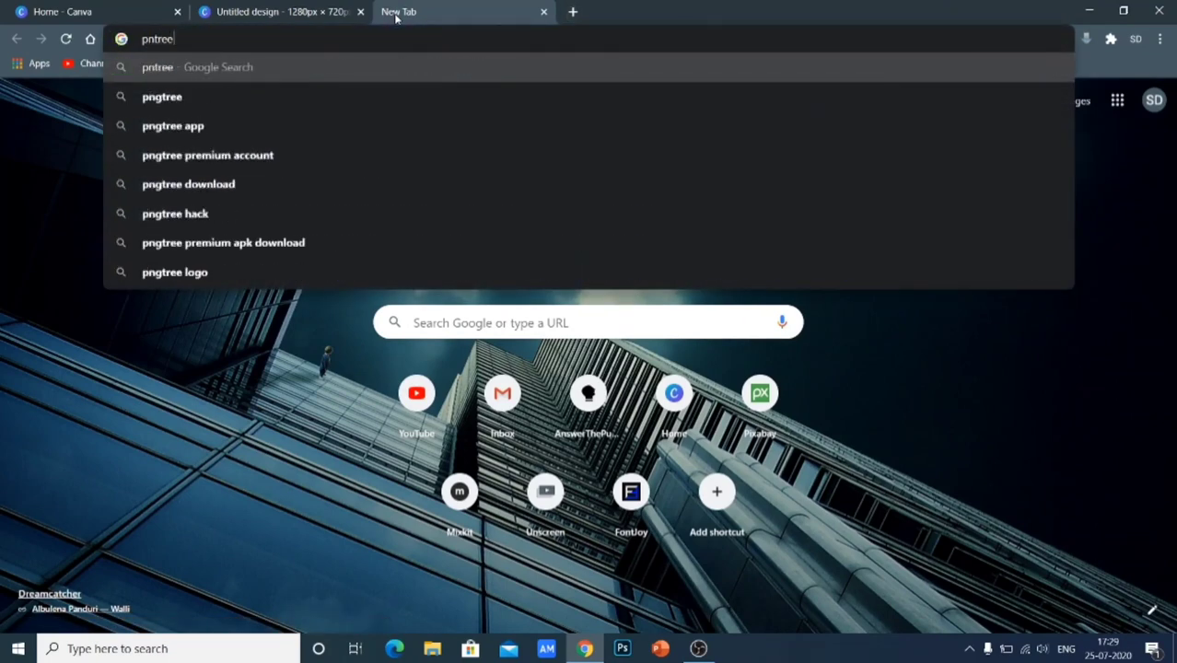
{"action": "key", "text": "BackSpace"}
{"action": "key", "text": "BackSpace"}
{"action": "key", "text": "BackSpace"}
{"action": "key", "text": "BackSpace"}
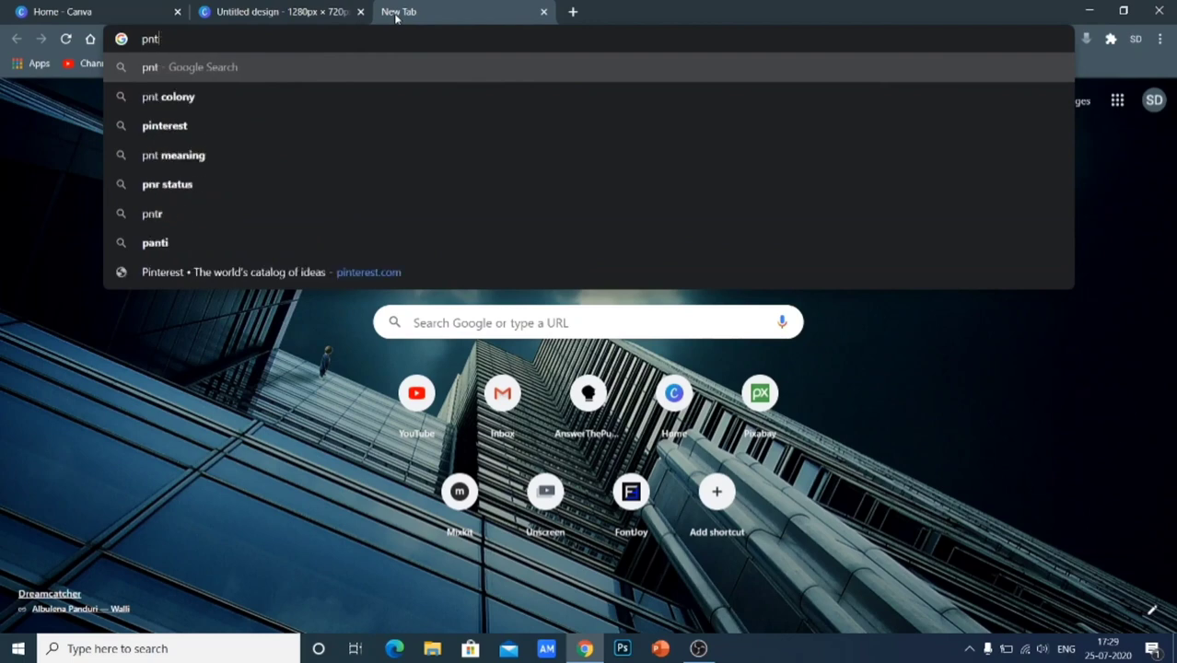
{"action": "type", "text": "gtree.com"}
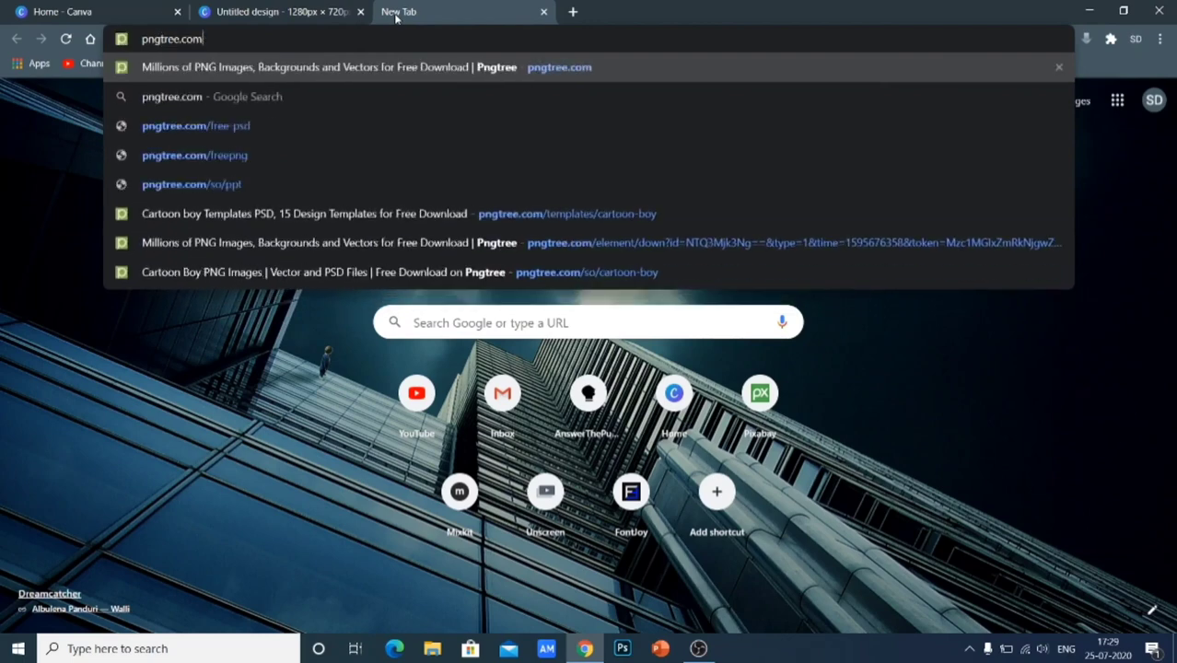
{"action": "key", "text": "Return"}
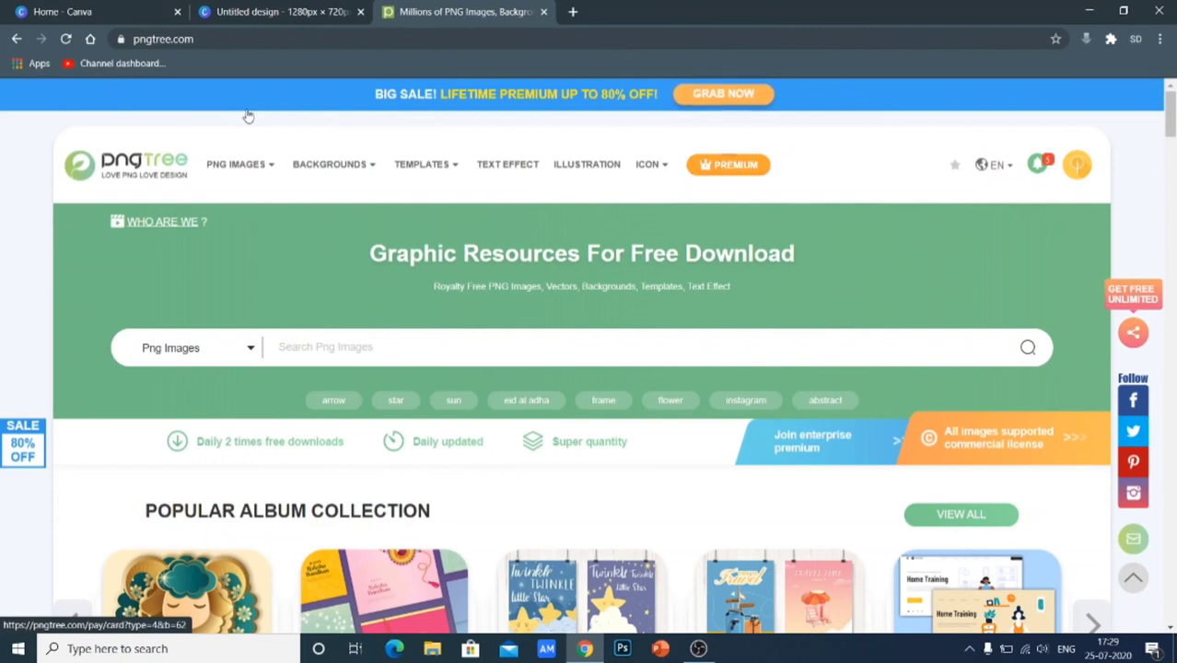
Search Pngtree for "cartoon boy" and browse the resulting images
{"action": "left_click", "coordinate": [343, 349]}
{"action": "type", "text": "car"}
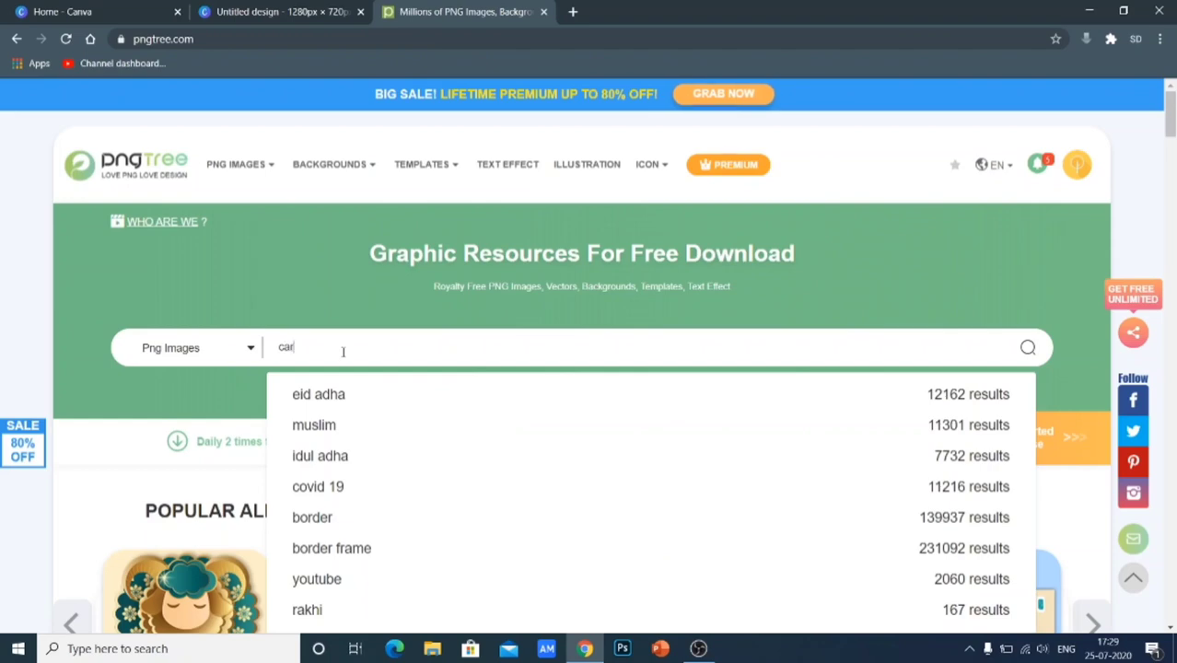
{"action": "type", "text": "toon bi"}
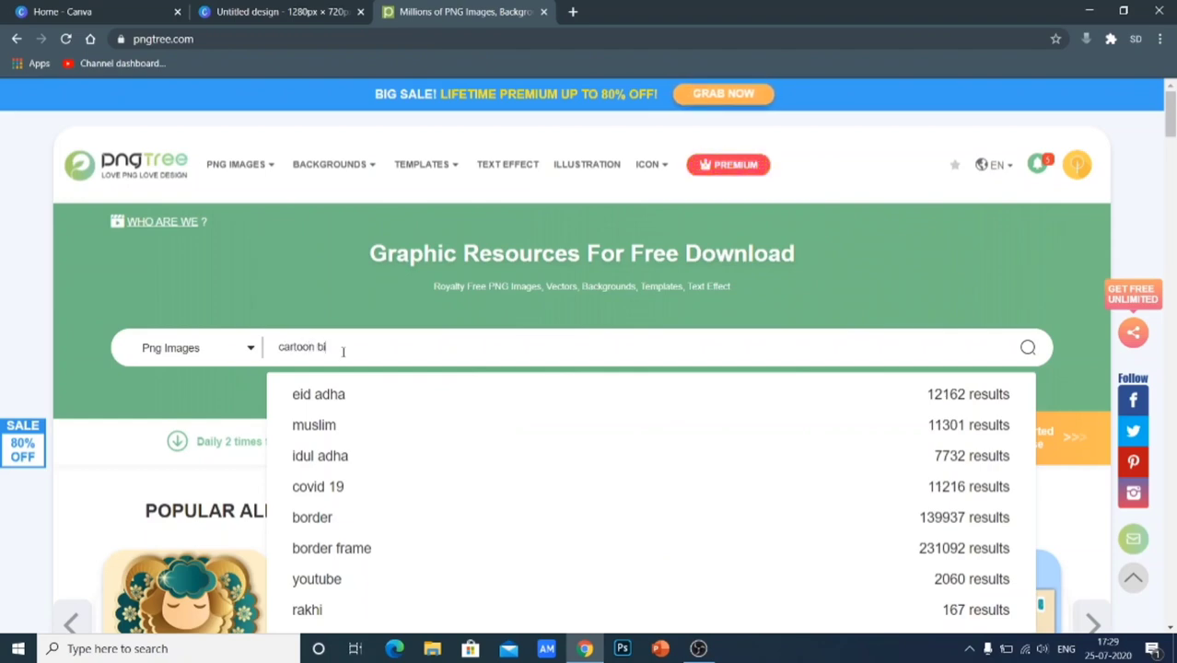
{"action": "type", "text": "y"}
{"action": "key", "text": "Return"}
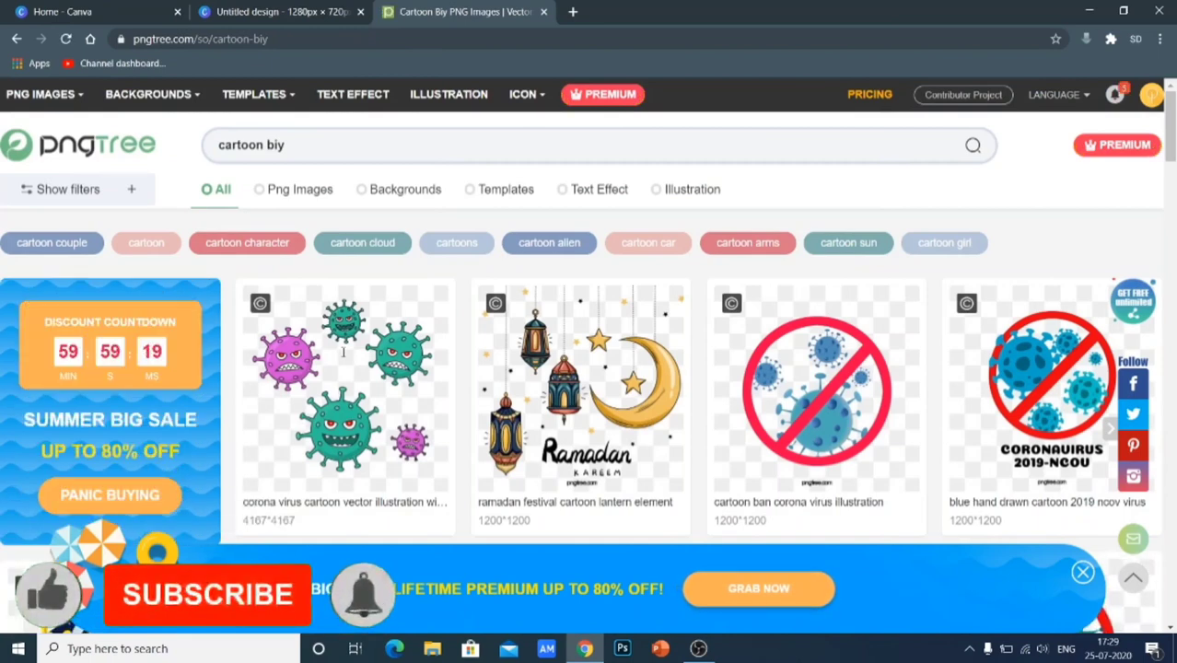
{"action": "left_click", "coordinate": [334, 149]}
{"action": "key", "text": "BackSpace"}
{"action": "key", "text": "BackSpace"}
{"action": "type", "text": "o"}
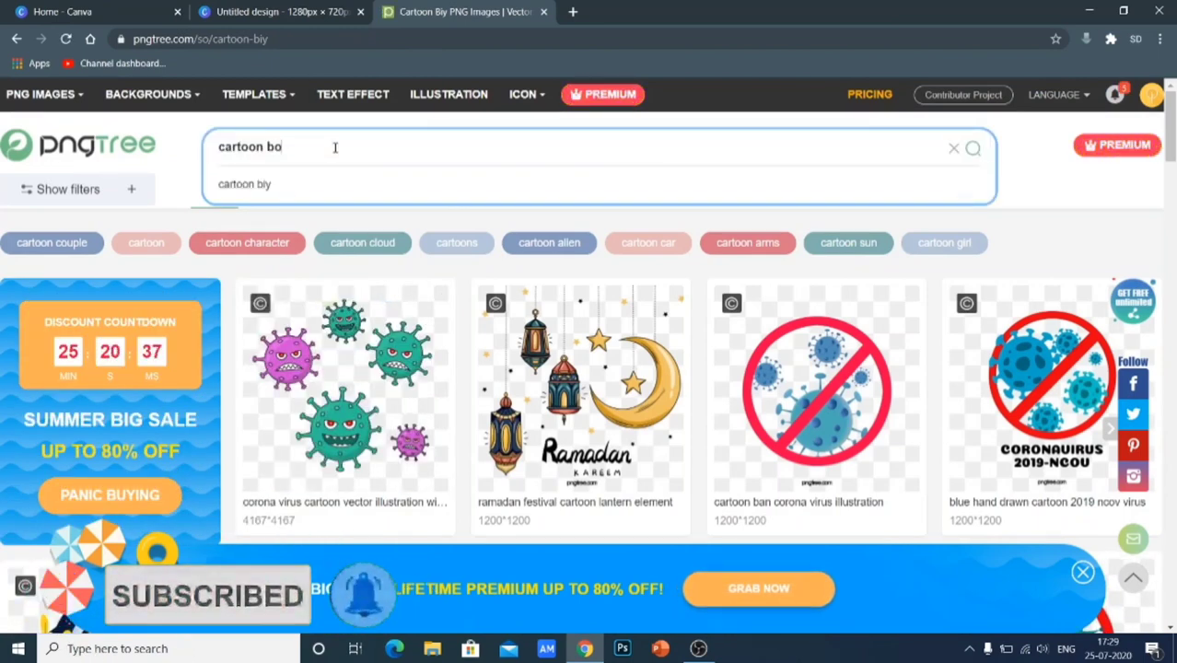
{"action": "type", "text": "y"}
{"action": "key", "text": "Return"}
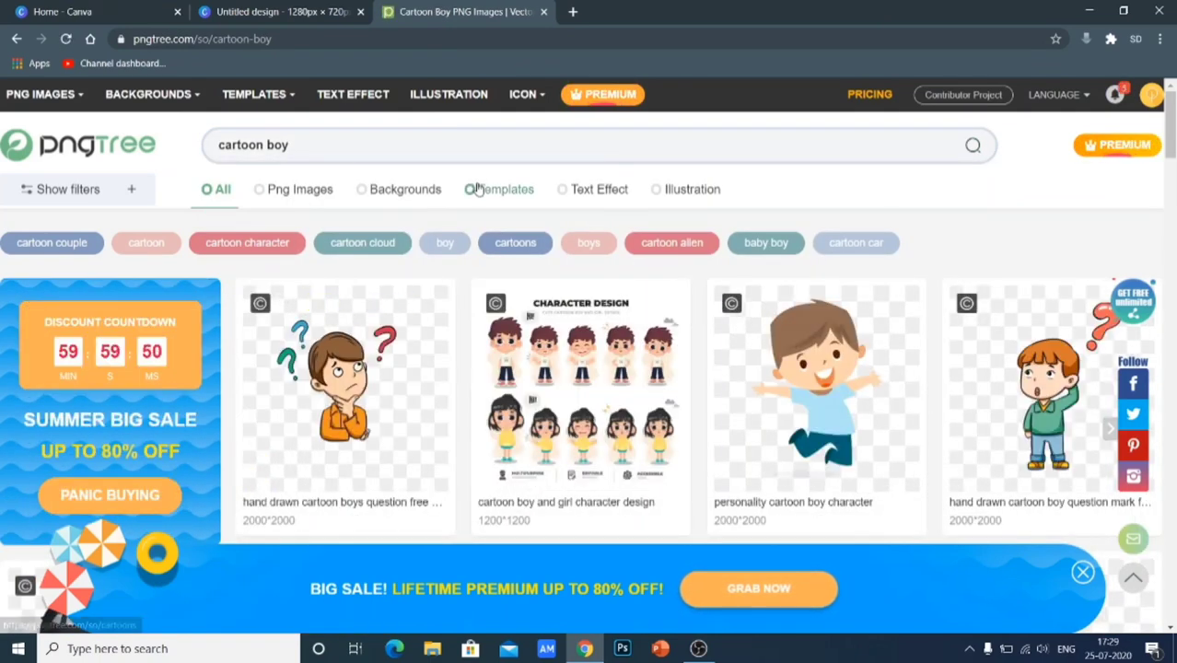
{"action": "scroll", "coordinate": [497, 344], "scroll_direction": "down", "scroll_amount": 3}
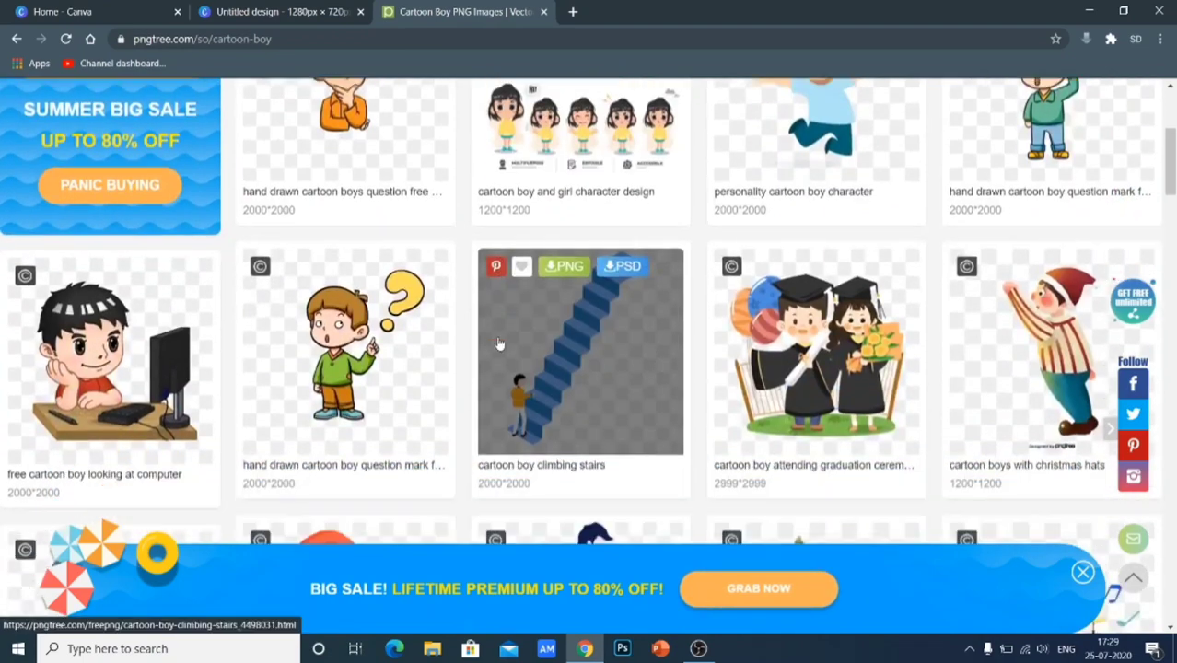
Look through the cartoon boy results and check the PNG download options for the boy with the pencil
{"action": "scroll", "coordinate": [455, 395], "scroll_direction": "down", "scroll_amount": 3}
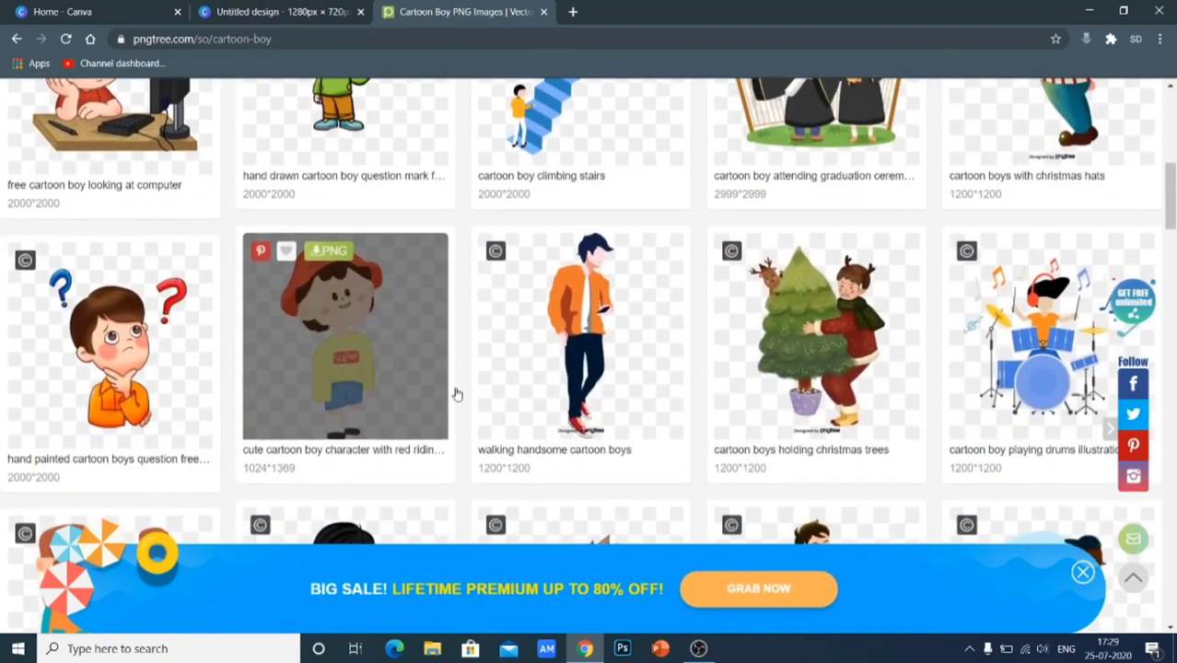
{"action": "scroll", "coordinate": [582, 394], "scroll_direction": "down", "scroll_amount": 4}
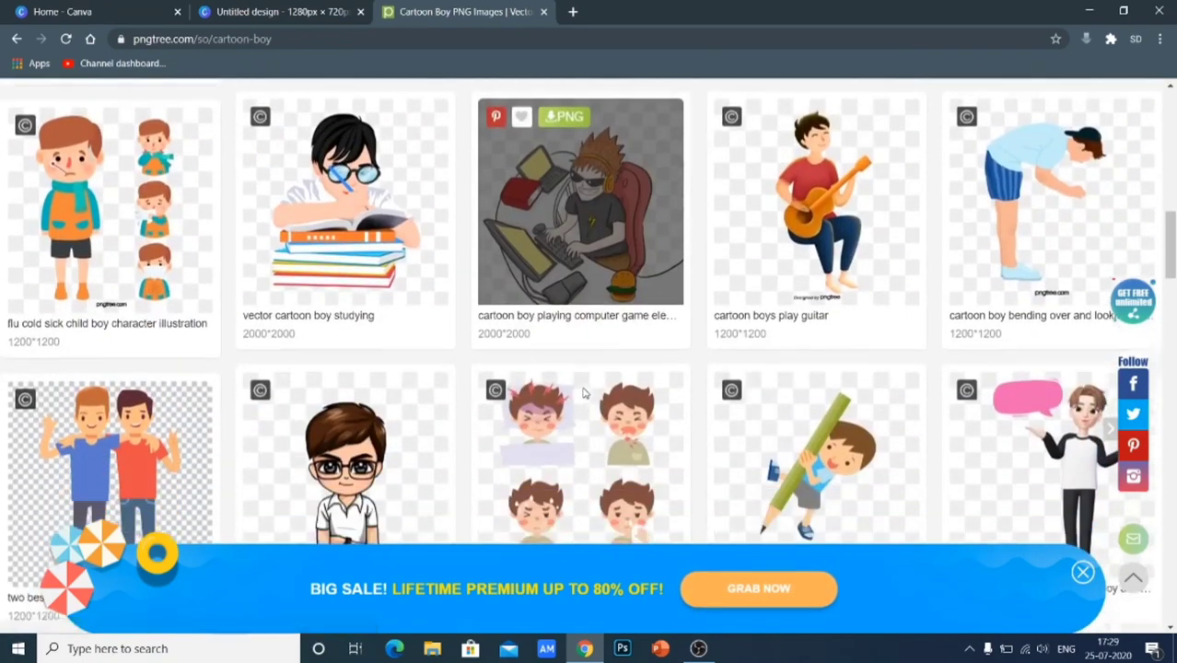
{"action": "scroll", "coordinate": [582, 393], "scroll_direction": "down", "scroll_amount": 2}
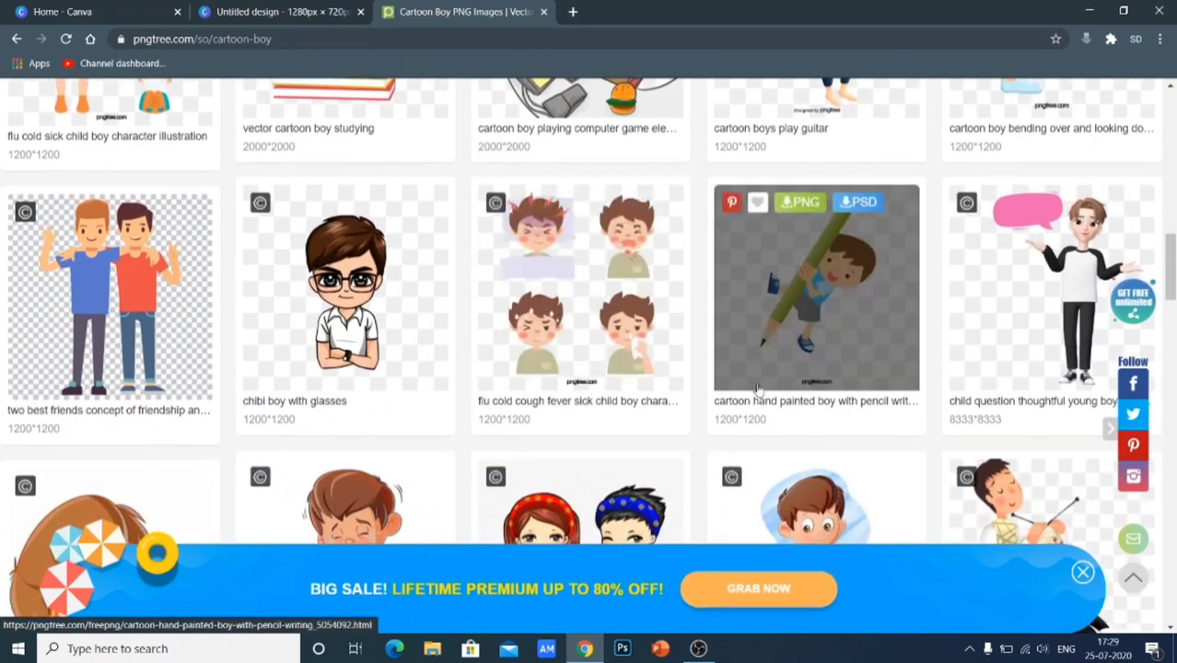
{"action": "scroll", "coordinate": [718, 387], "scroll_direction": "down", "scroll_amount": 3}
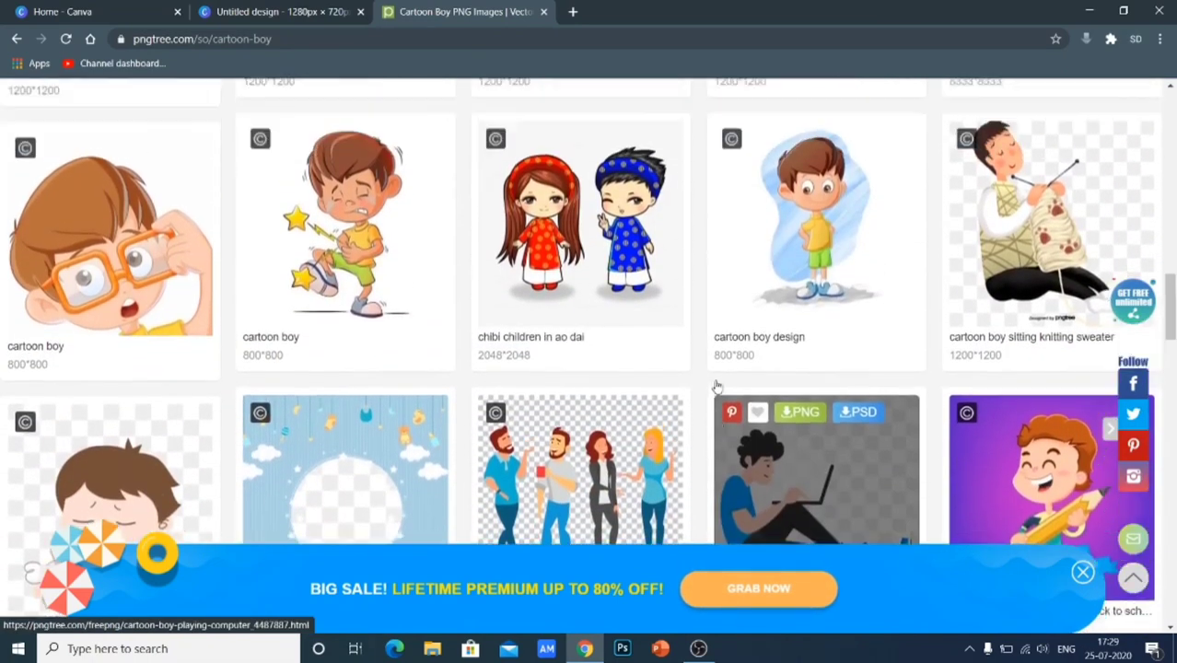
{"action": "scroll", "coordinate": [719, 387], "scroll_direction": "up", "scroll_amount": 3}
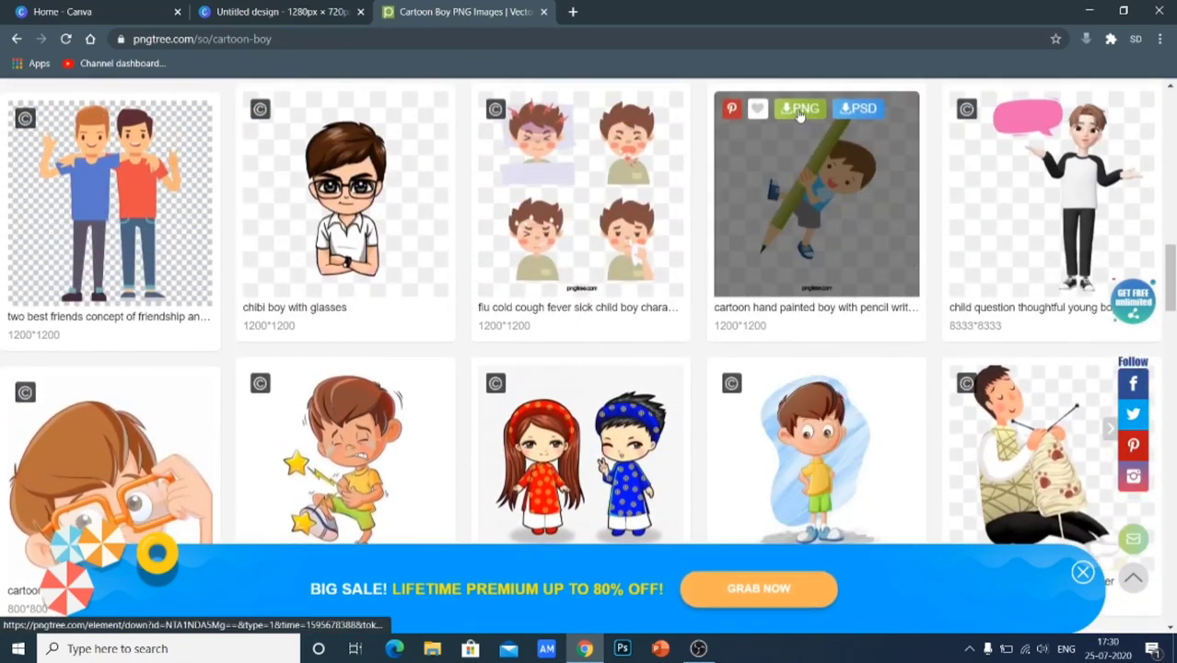
{"action": "left_click", "coordinate": [800, 110]}
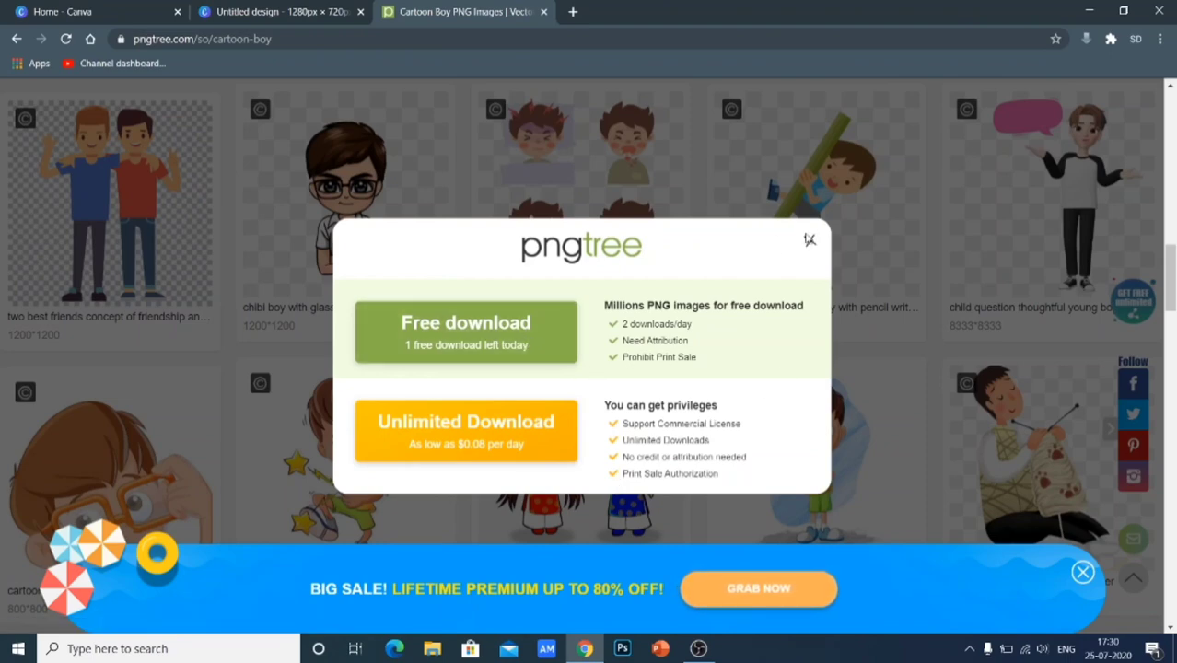
{"action": "left_click", "coordinate": [809, 241]}
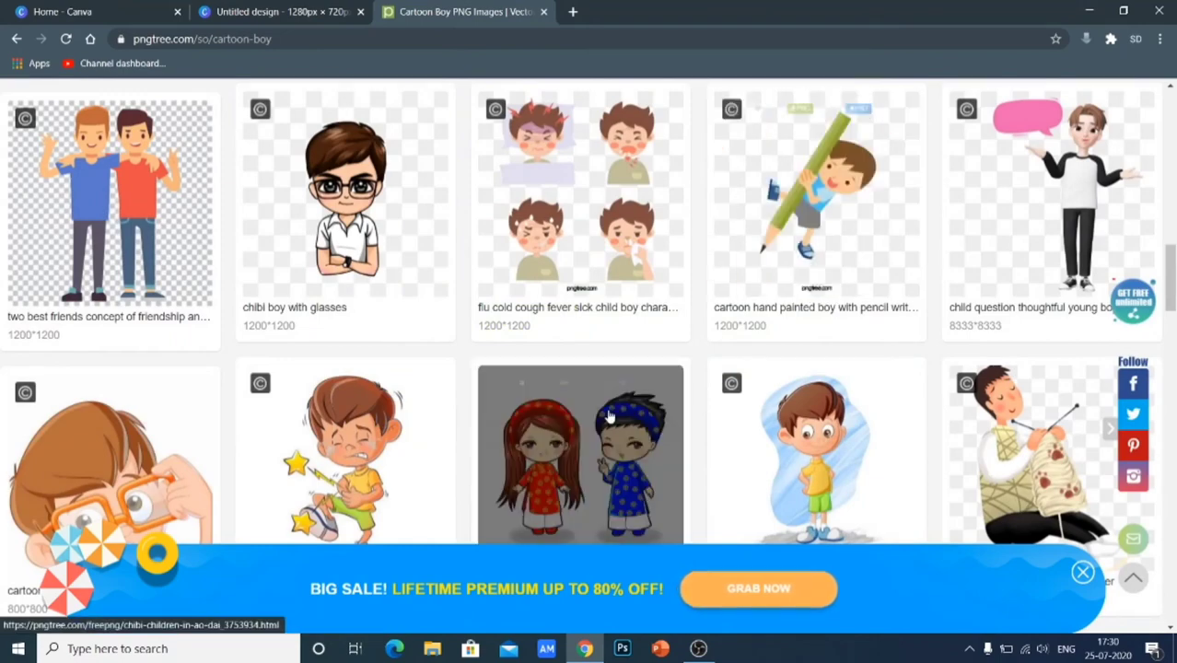
Examine the rest of the cartoon boy results for another character suitable for the thumbnail
{"action": "scroll", "coordinate": [614, 407], "scroll_direction": "down", "scroll_amount": 5}
{"action": "scroll", "coordinate": [613, 406], "scroll_direction": "down", "scroll_amount": 4}
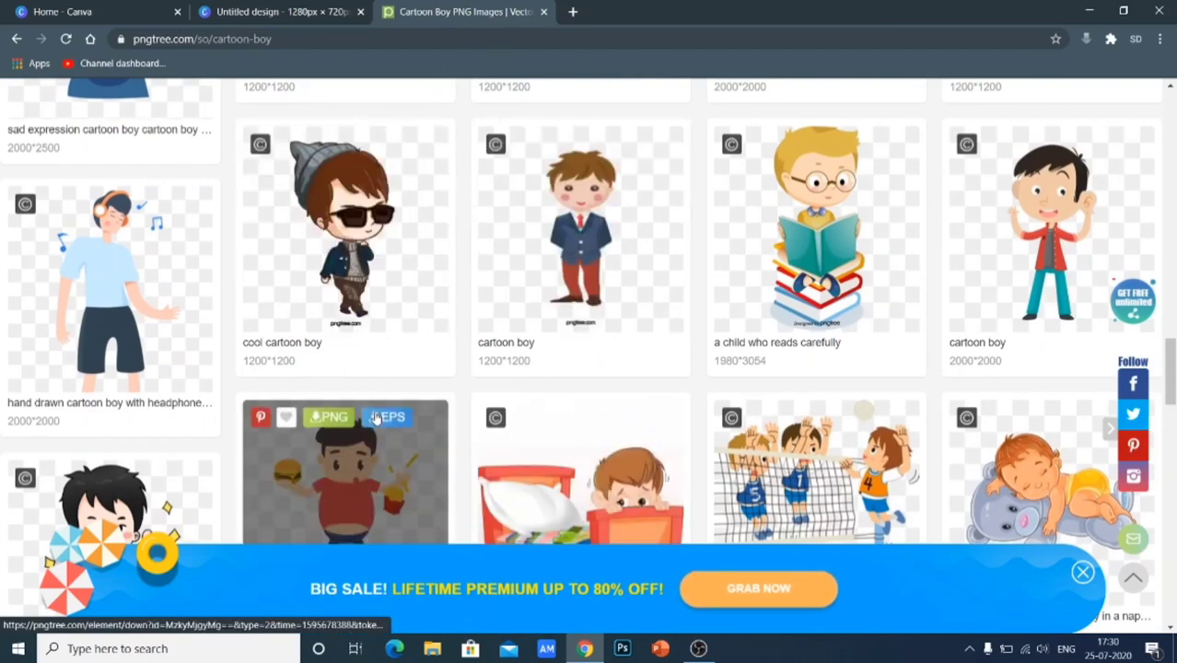
{"action": "scroll", "coordinate": [416, 357], "scroll_direction": "down", "scroll_amount": 1}
{"action": "scroll", "coordinate": [387, 396], "scroll_direction": "up", "scroll_amount": 2}
{"action": "scroll", "coordinate": [375, 417], "scroll_direction": "down", "scroll_amount": 7}
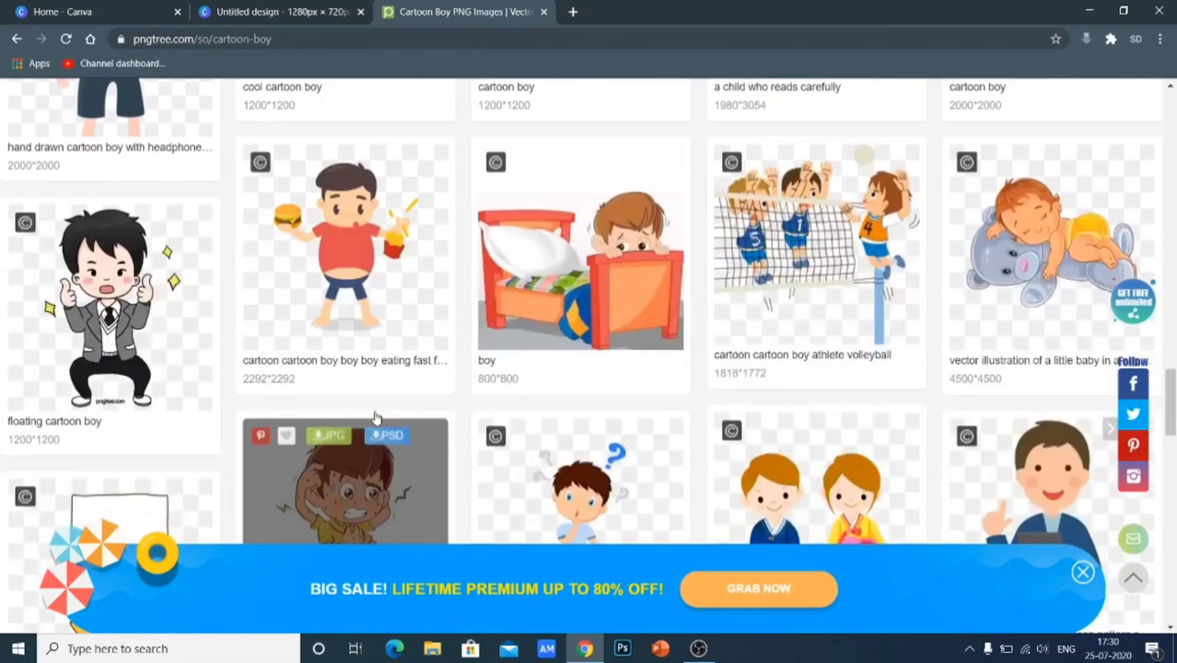
{"action": "scroll", "coordinate": [375, 417], "scroll_direction": "down", "scroll_amount": 3}
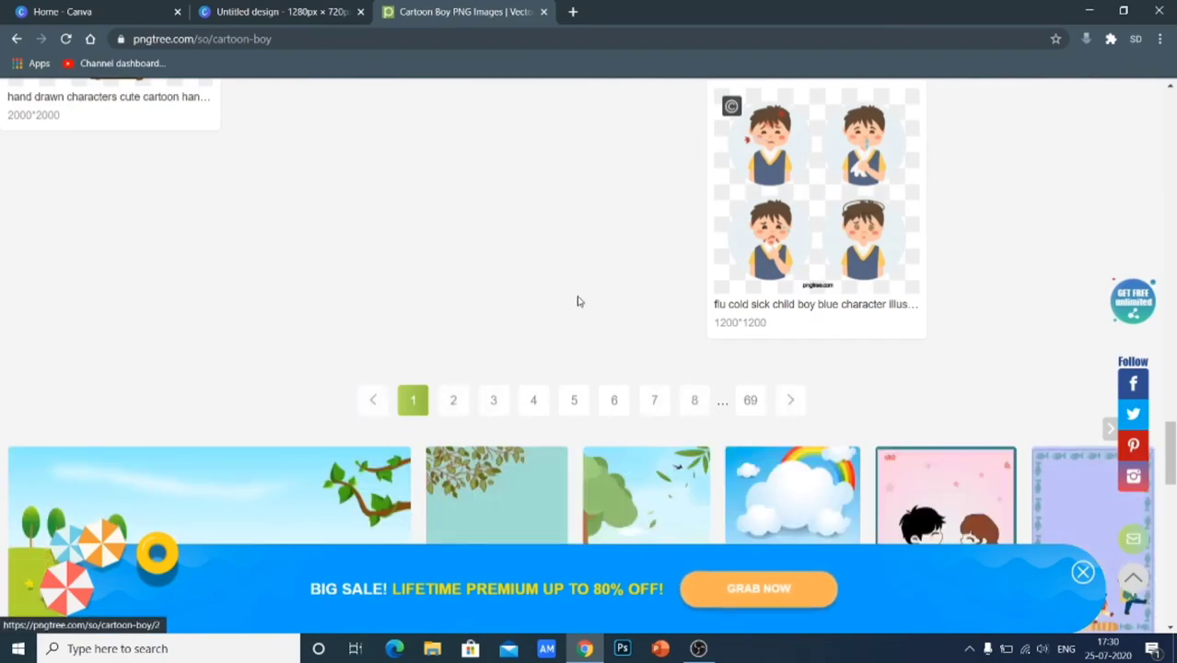
{"action": "scroll", "coordinate": [579, 299], "scroll_direction": "up", "scroll_amount": 15}
{"action": "scroll", "coordinate": [567, 297], "scroll_direction": "up", "scroll_amount": 20}
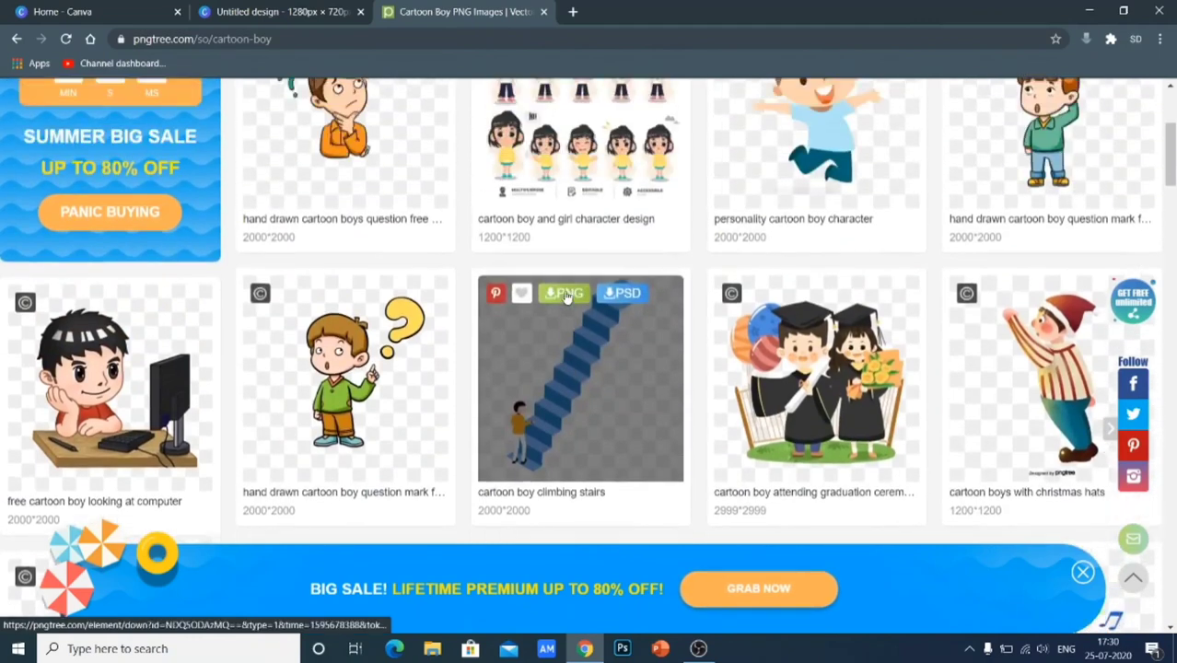
Download the hand-painted questioning boy in the orange shirt as a free PNG and save it to the Desktop
{"action": "scroll", "coordinate": [553, 295], "scroll_direction": "down", "scroll_amount": 3}
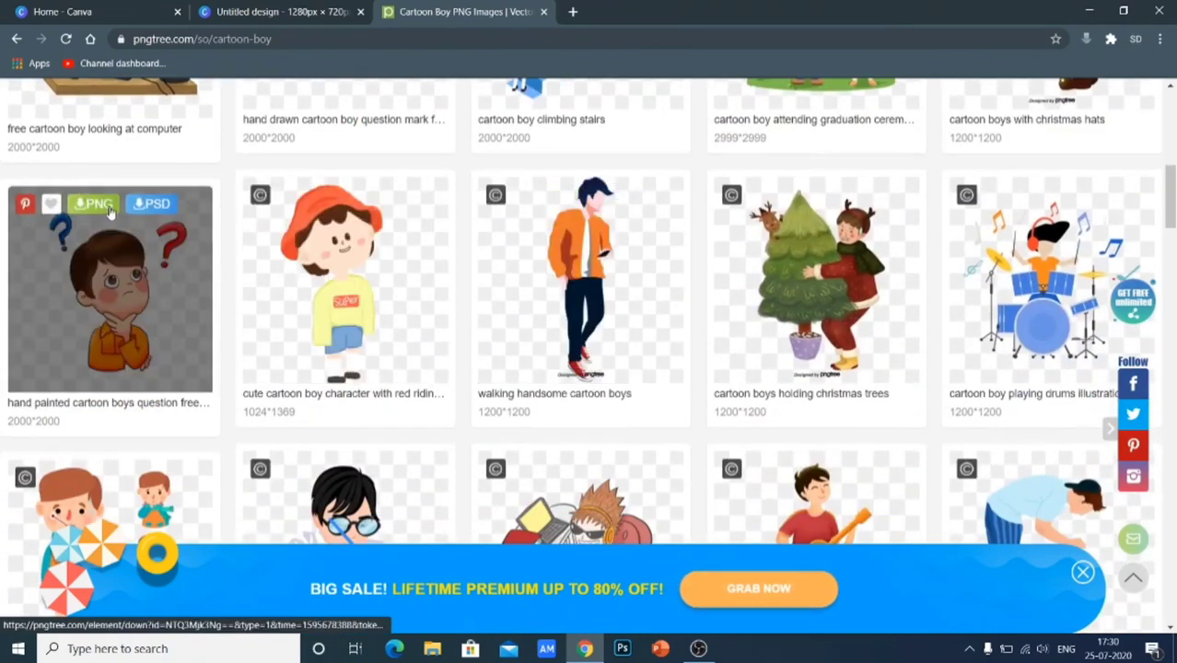
{"action": "left_click", "coordinate": [96, 205]}
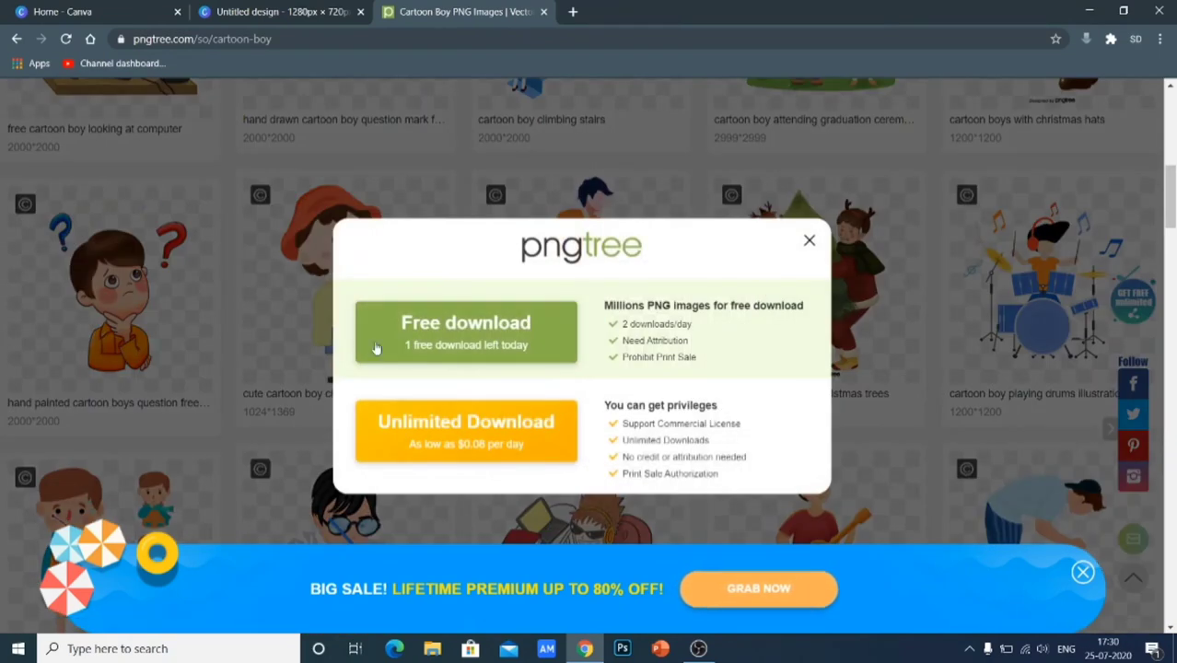
{"action": "left_click", "coordinate": [414, 340]}
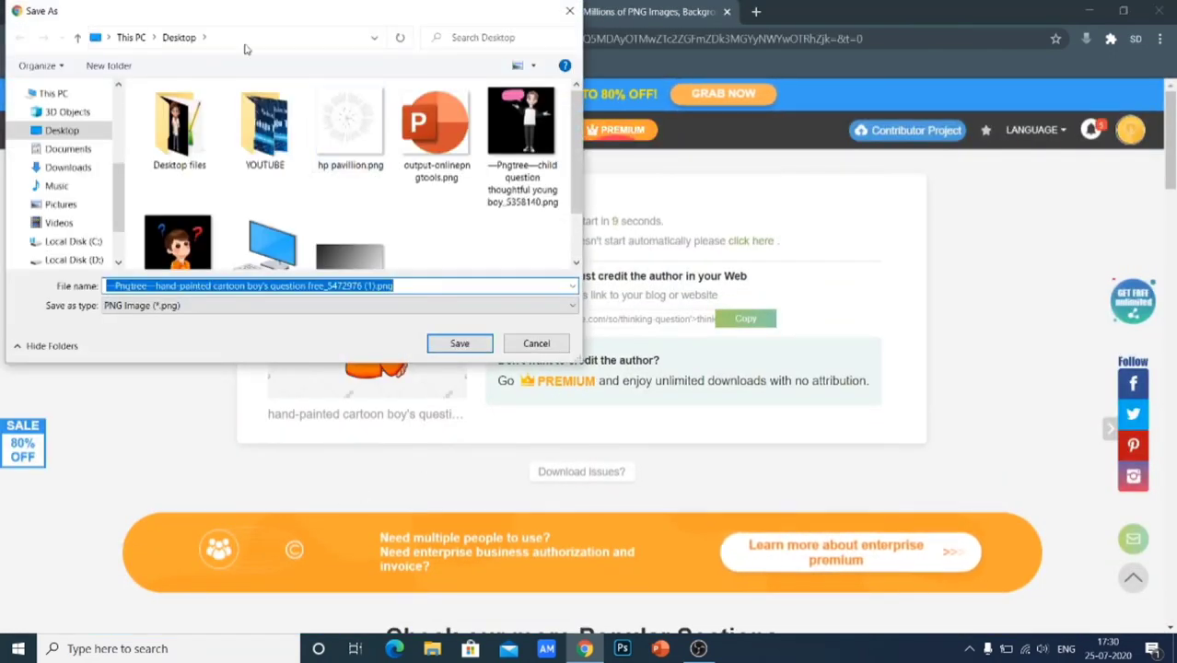
{"action": "left_click", "coordinate": [458, 342]}
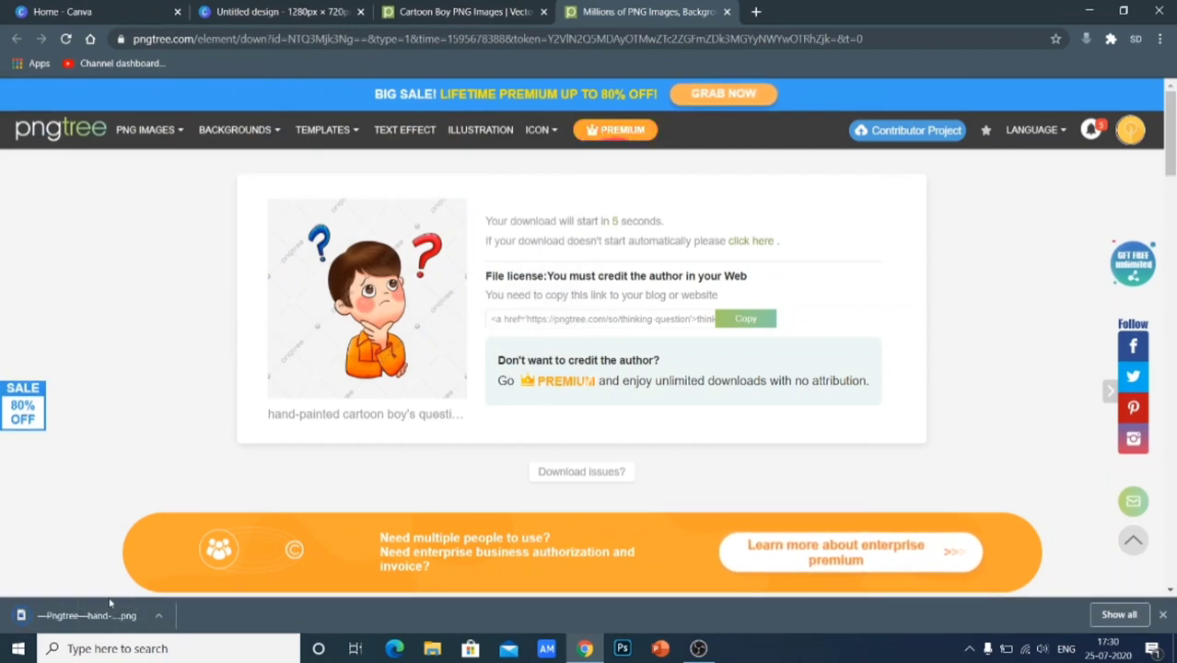
Add the downloaded questioning boy PNG to the Canva design and delete the man in the blue shirt
{"action": "left_click", "coordinate": [273, 11]}
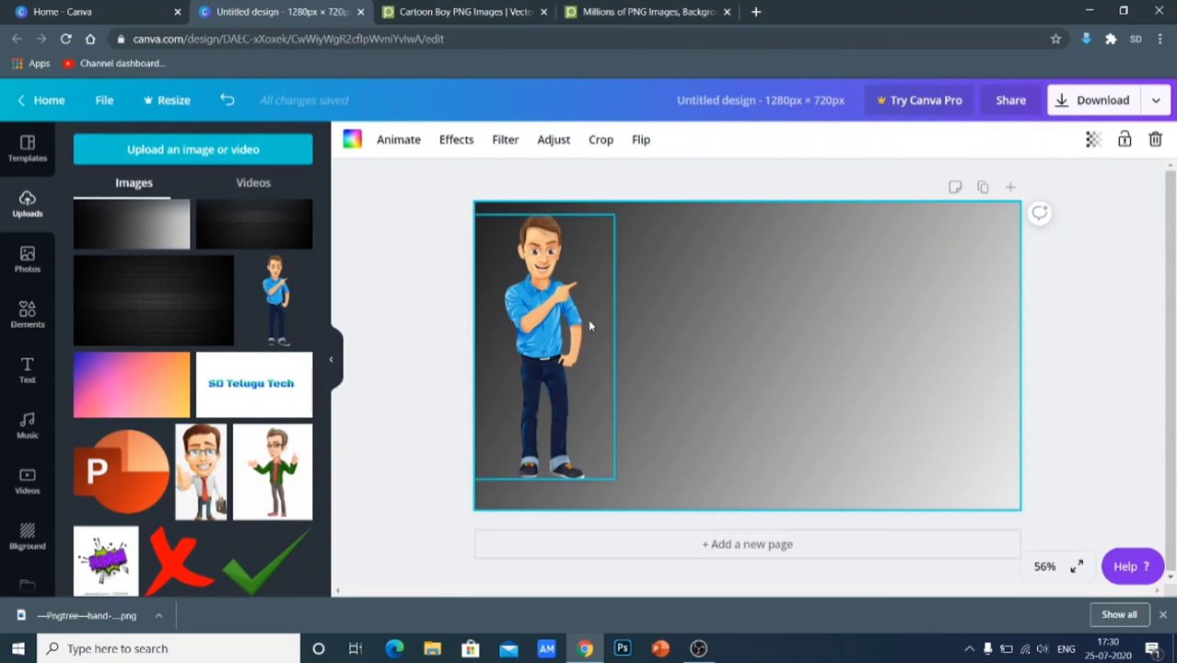
{"action": "left_click_drag", "start_coordinate": [76, 615], "coordinate": [742, 337]}
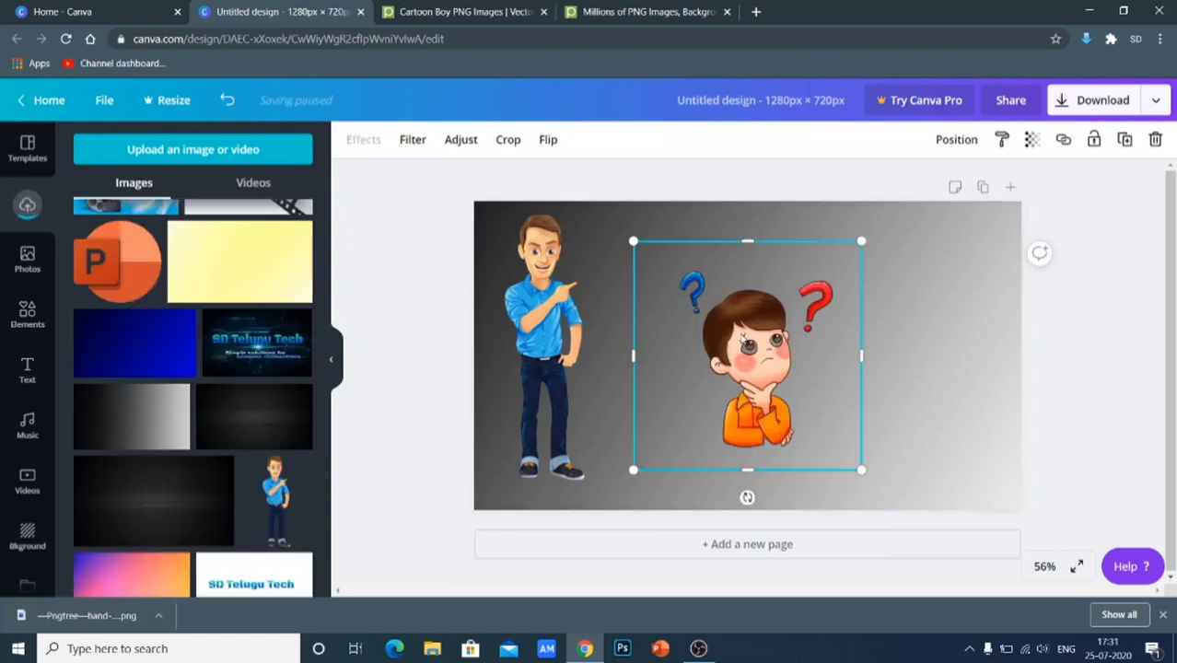
{"action": "left_click", "coordinate": [577, 320]}
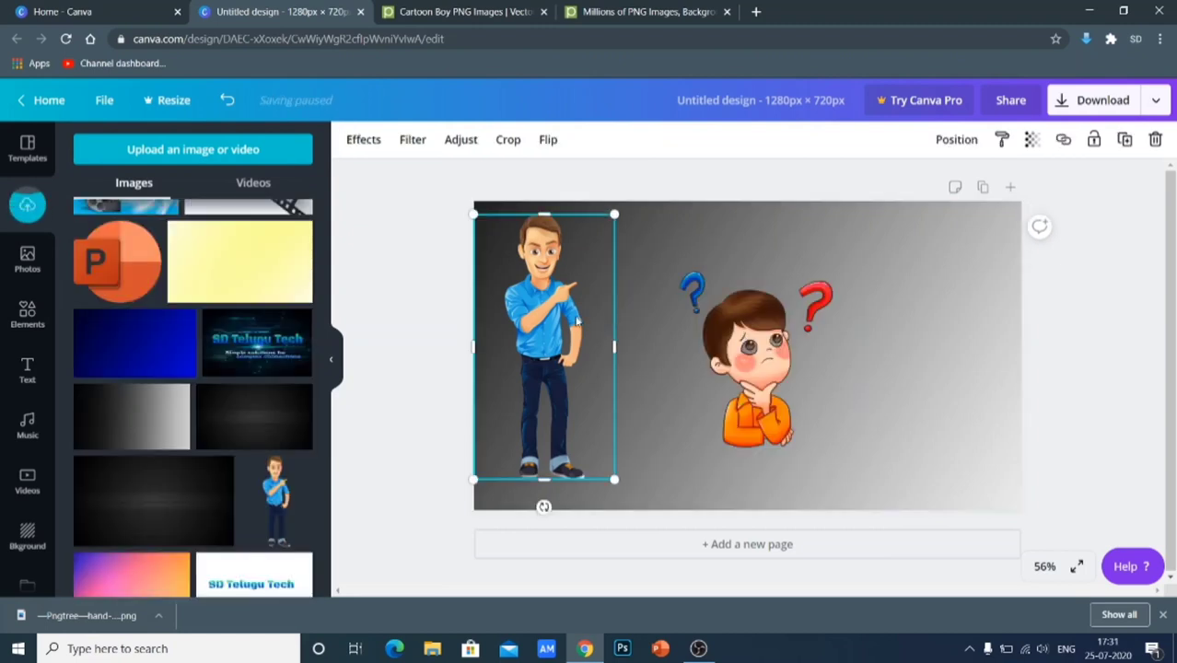
{"action": "key", "text": "Delete"}
Move the questioning boy to the left side of the canvas, near the upper edge
{"action": "left_click_drag", "start_coordinate": [782, 369], "coordinate": [630, 337]}
{"action": "left_click", "coordinate": [746, 354]}
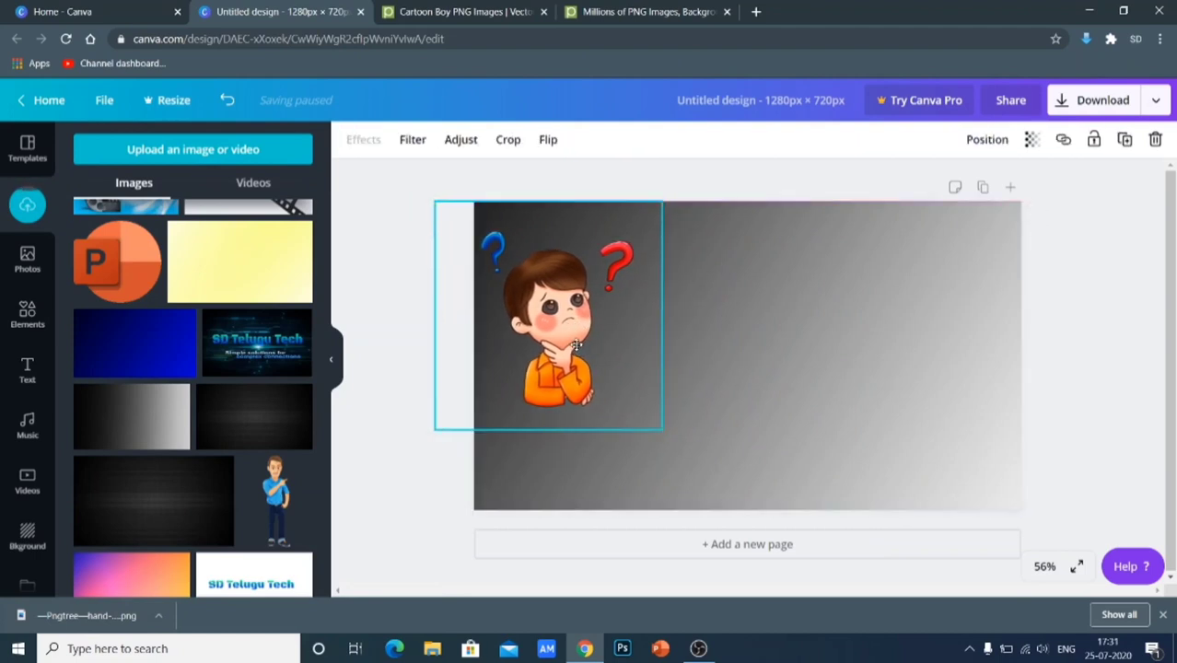
{"action": "left_click", "coordinate": [856, 272]}
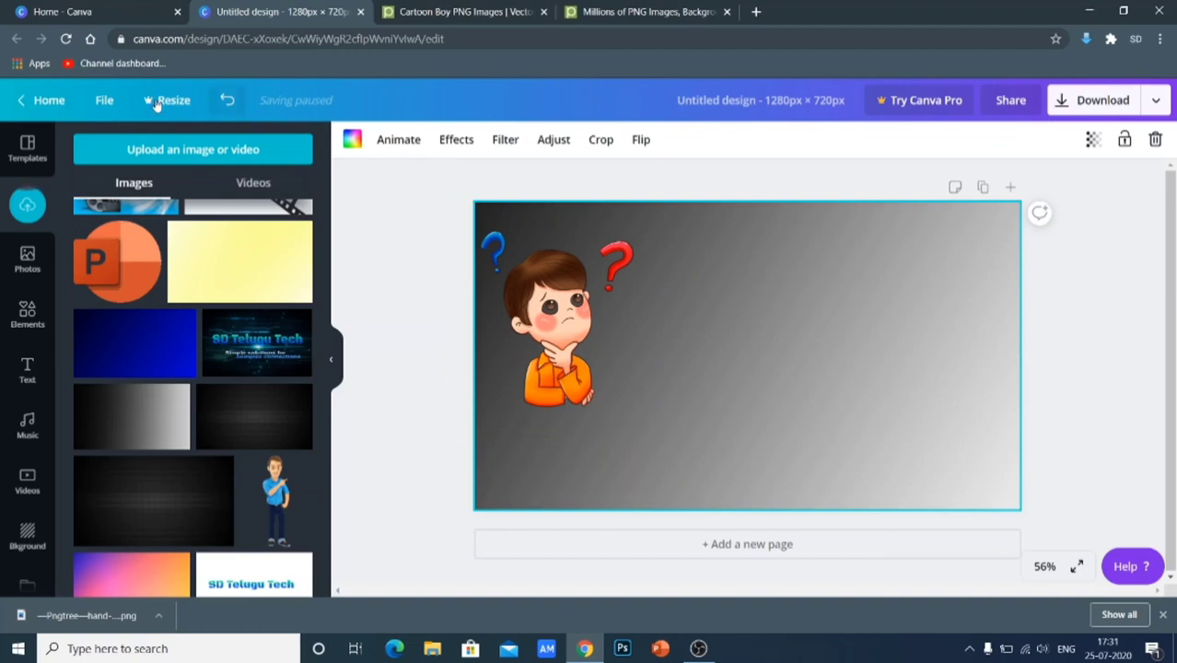
Apply the "Employee Onboarding" cover page of the Green Employee On Boarding Professional Presentation template to the design
{"action": "left_click", "coordinate": [39, 158]}
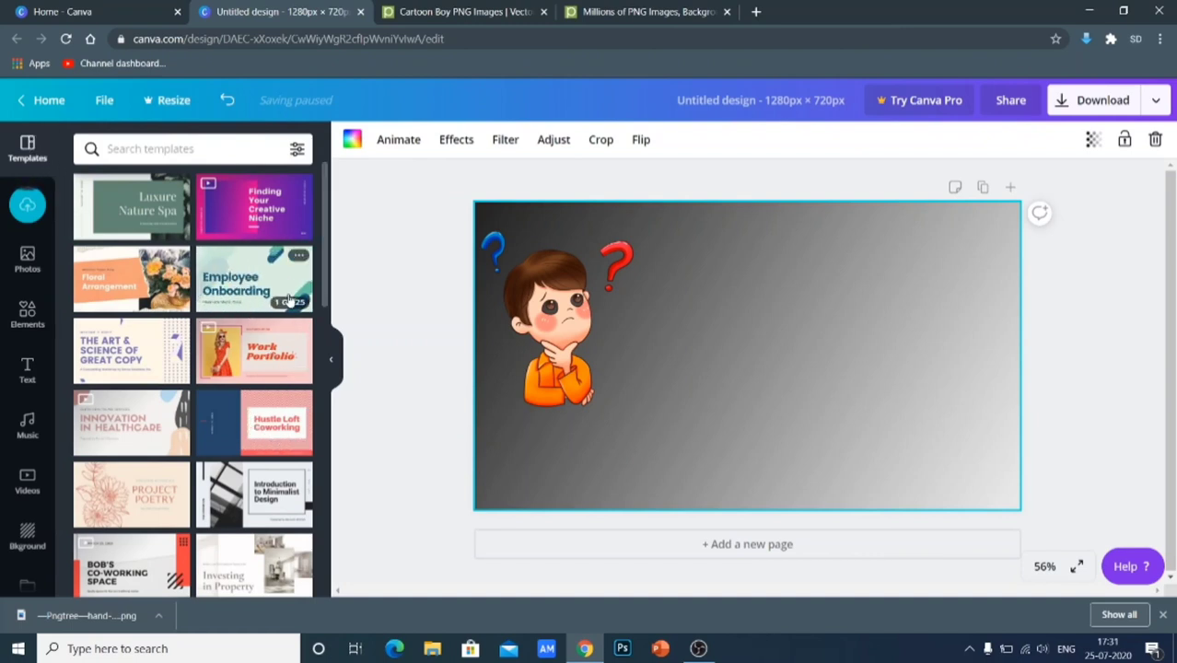
{"action": "scroll", "coordinate": [128, 387], "scroll_direction": "down", "scroll_amount": 4}
{"action": "scroll", "coordinate": [110, 419], "scroll_direction": "up", "scroll_amount": 4}
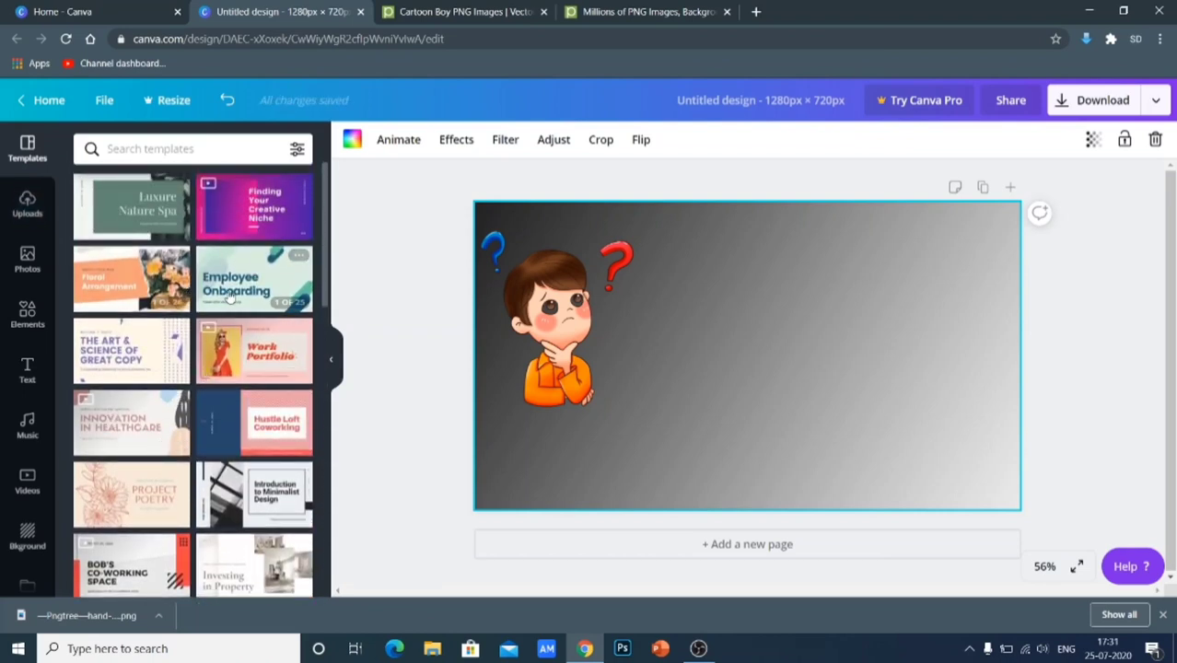
{"action": "left_click", "coordinate": [245, 267]}
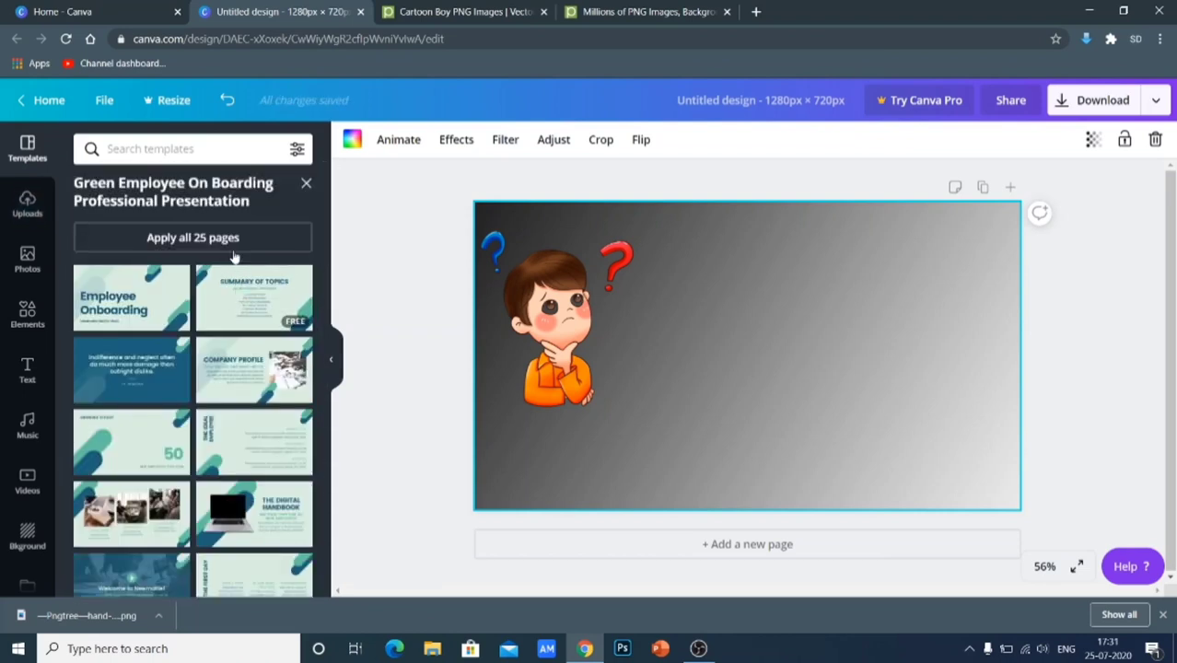
{"action": "left_click", "coordinate": [112, 310]}
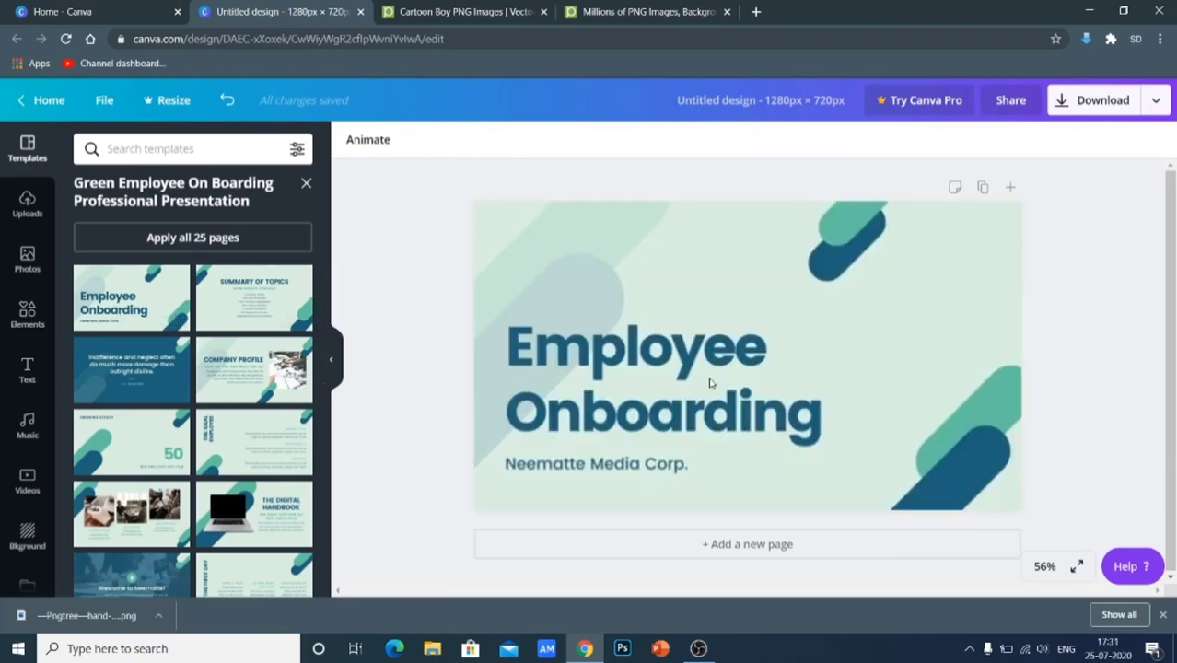
Copy the template's grouped "Employee Onboarding" heading and subtitle
{"action": "left_click", "coordinate": [554, 334]}
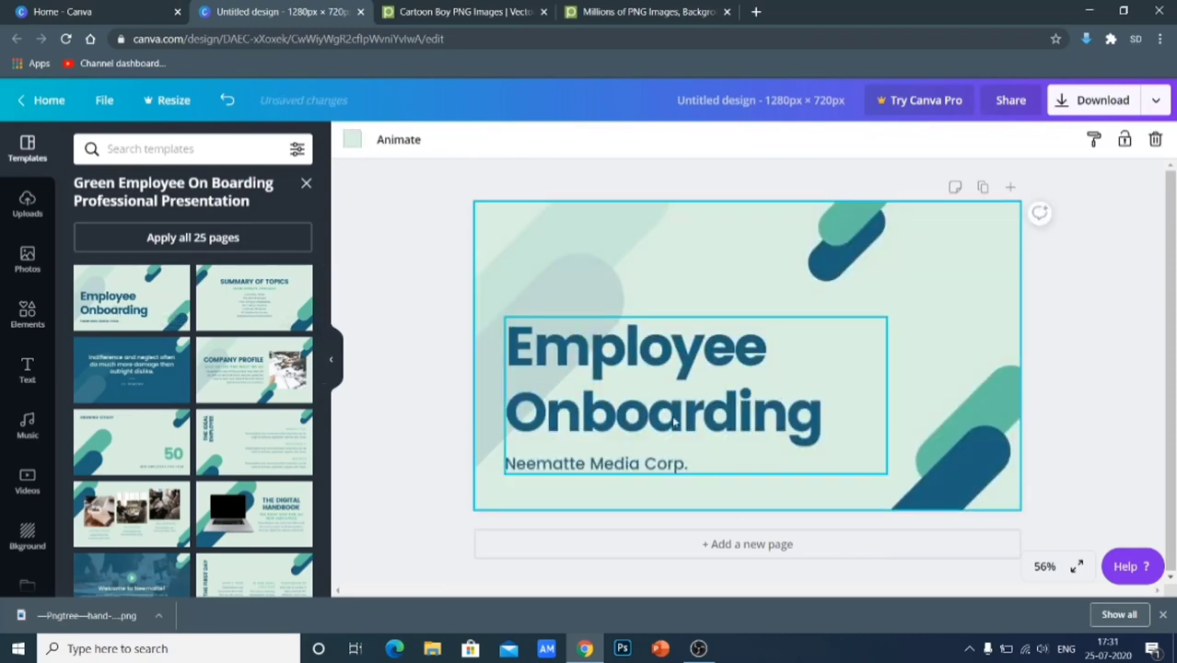
{"action": "left_click", "coordinate": [788, 375]}
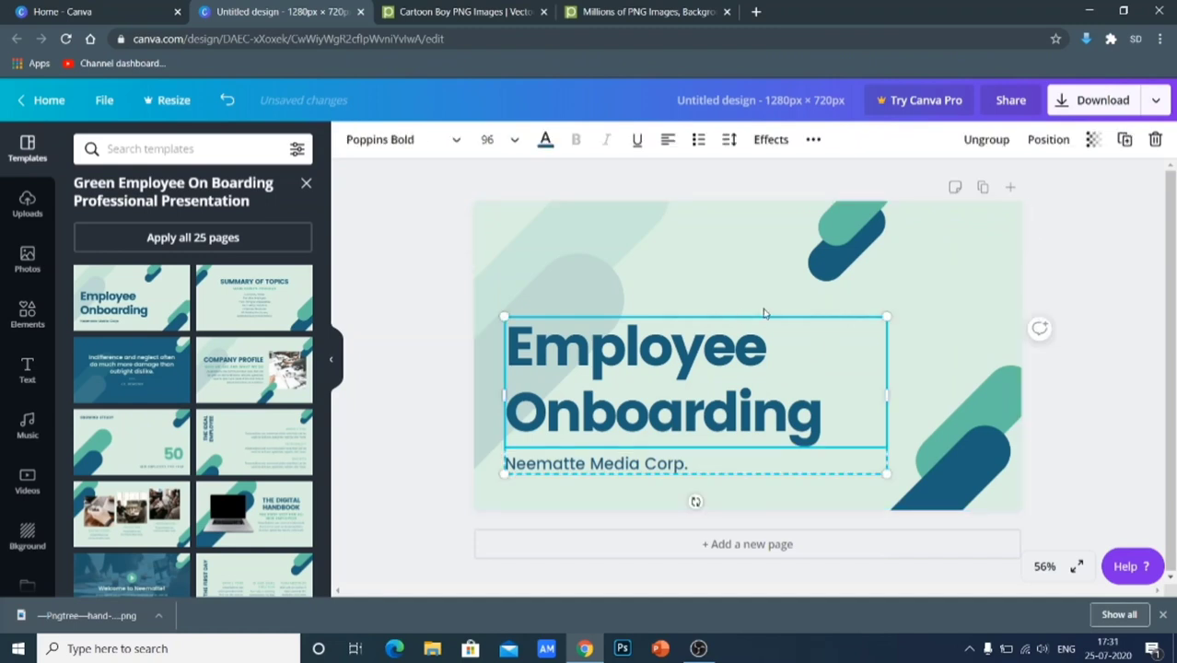
{"action": "right_click", "coordinate": [847, 362]}
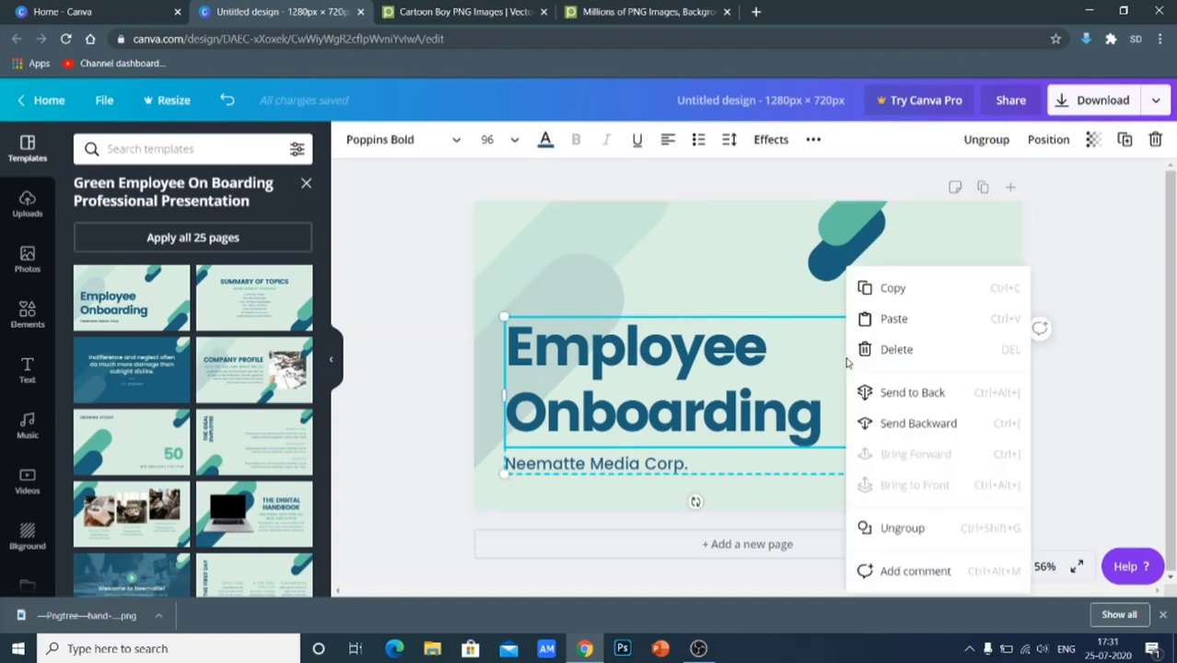
{"action": "left_click", "coordinate": [906, 290]}
Undo the template, paste the copied heading group onto the gradient page, and place it to the right of the boy
{"action": "key", "text": "ctrl+z"}
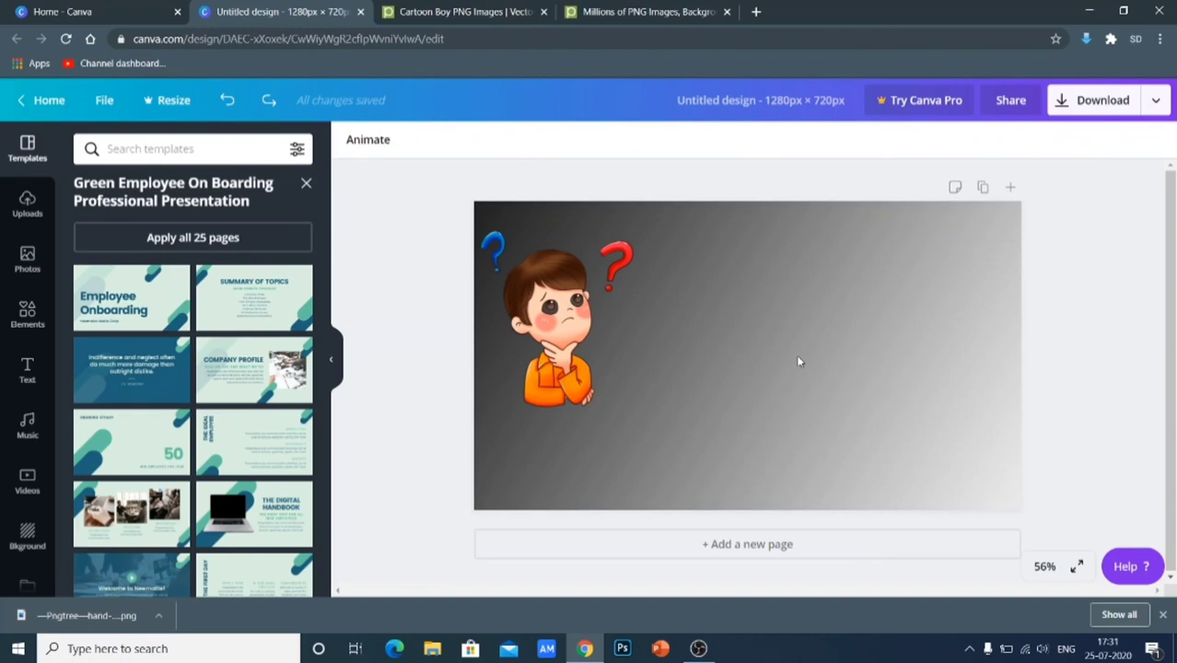
{"action": "right_click", "coordinate": [831, 290]}
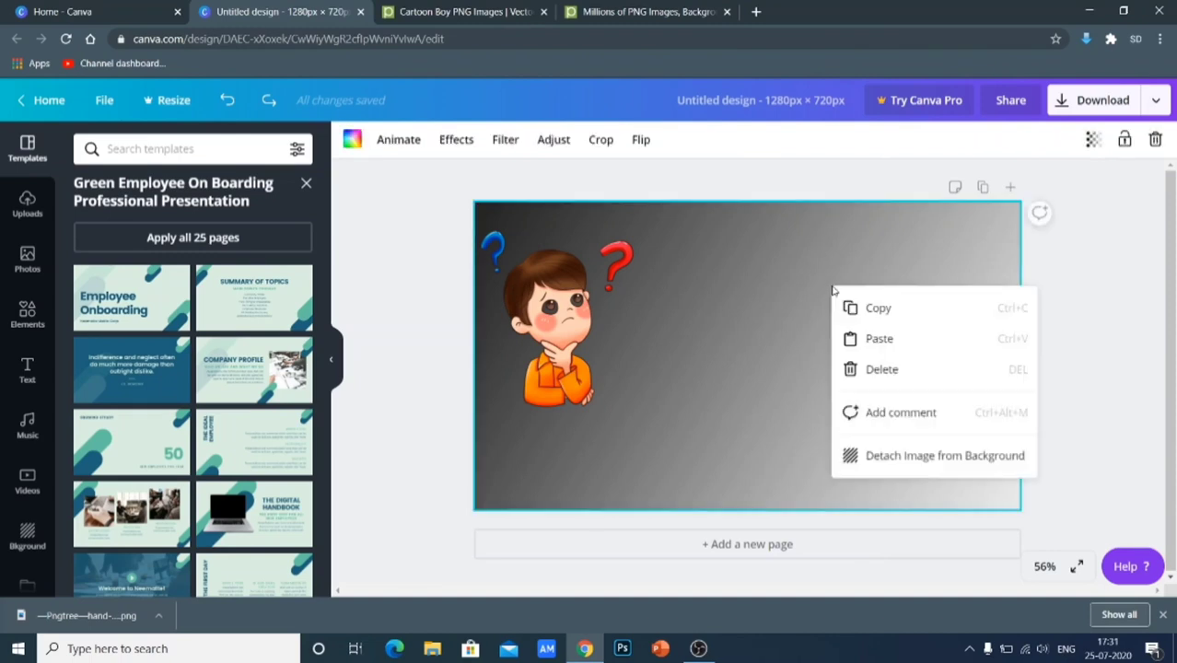
{"action": "left_click", "coordinate": [871, 339]}
{"action": "left_click_drag", "start_coordinate": [727, 395], "coordinate": [863, 298]}
{"action": "left_click", "coordinate": [863, 297]}
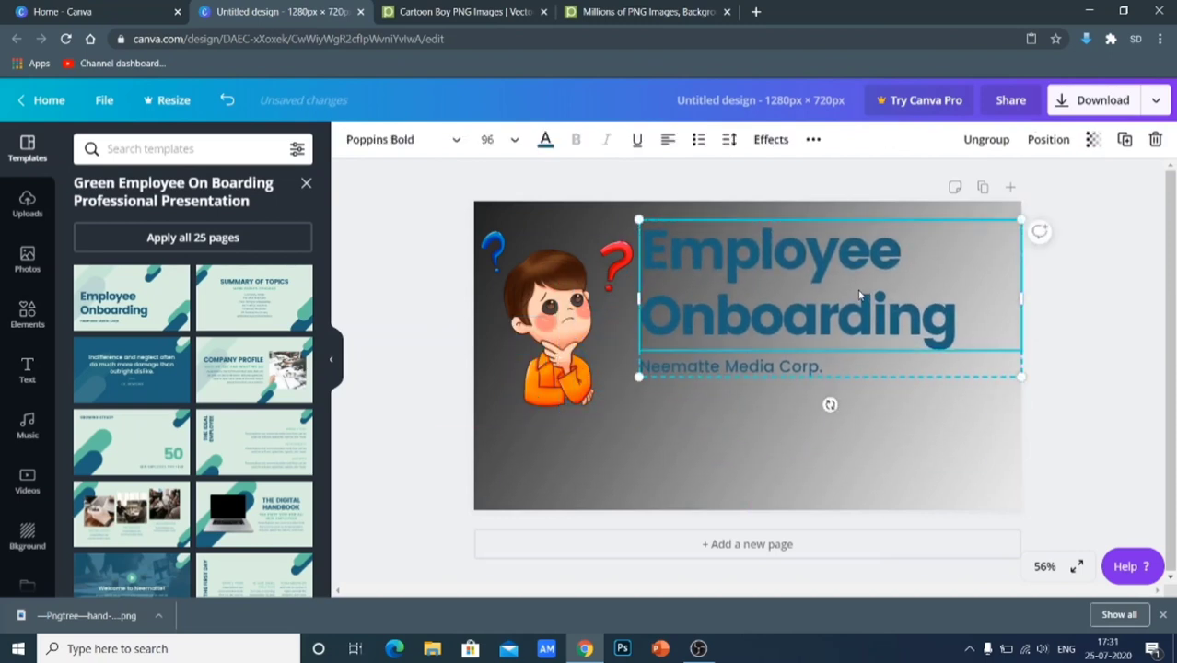
Delete the "Neematte Media Corp." subtitle from the pasted text group
{"action": "double_click", "coordinate": [859, 293]}
{"action": "left_click", "coordinate": [902, 440]}
{"action": "left_click", "coordinate": [814, 374]}
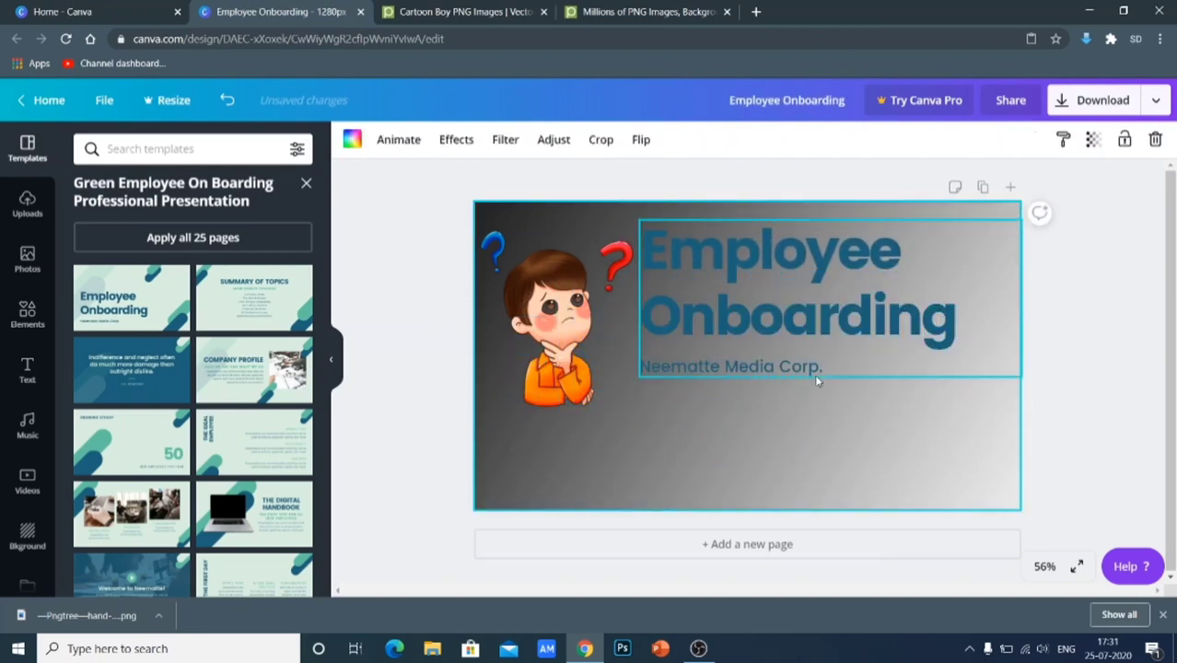
{"action": "left_click", "coordinate": [812, 371]}
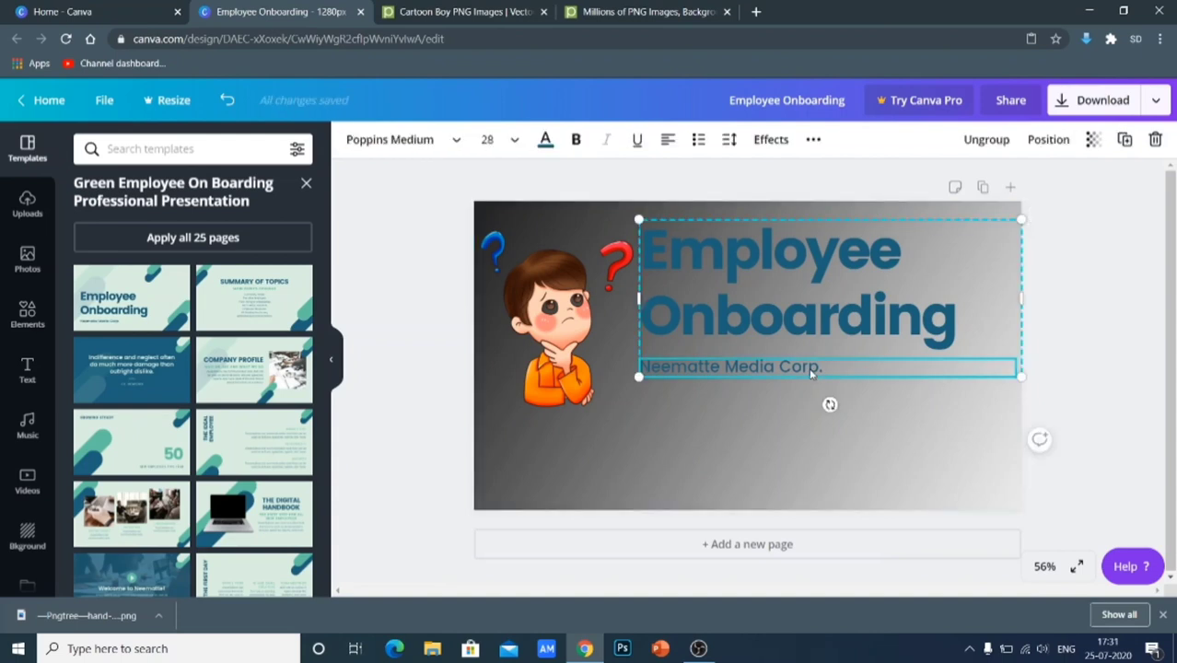
{"action": "key", "text": "Delete"}
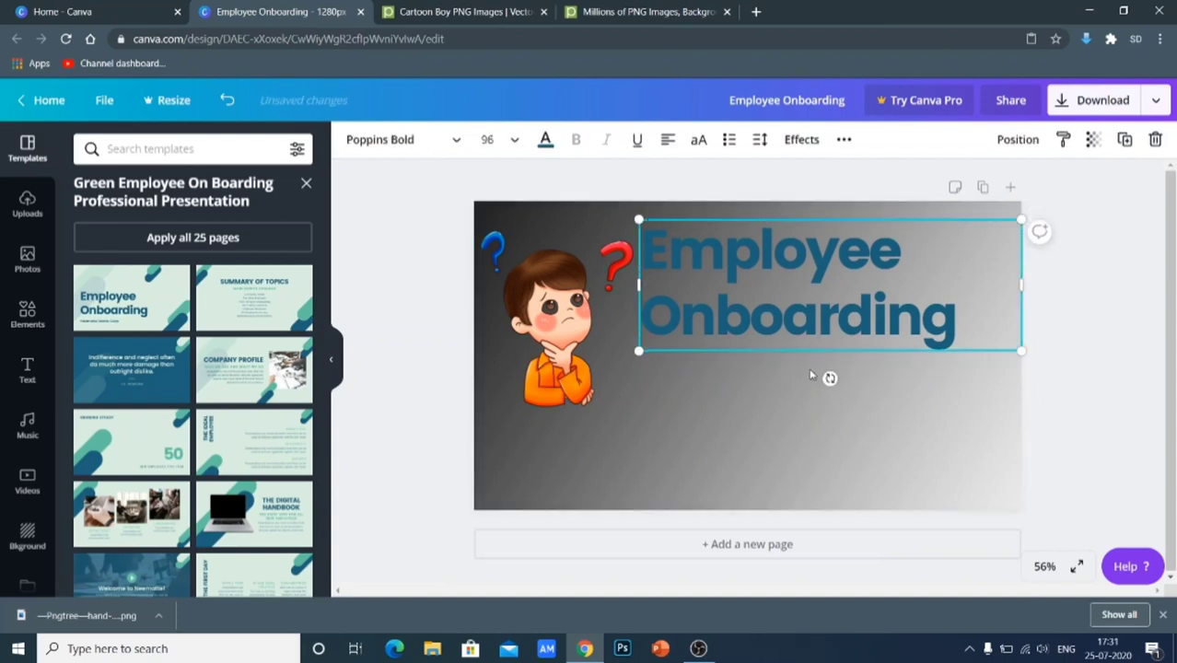
Replace the "Employee Onboarding" heading text with "Create a custom thumbnail free"
{"action": "left_click", "coordinate": [886, 259]}
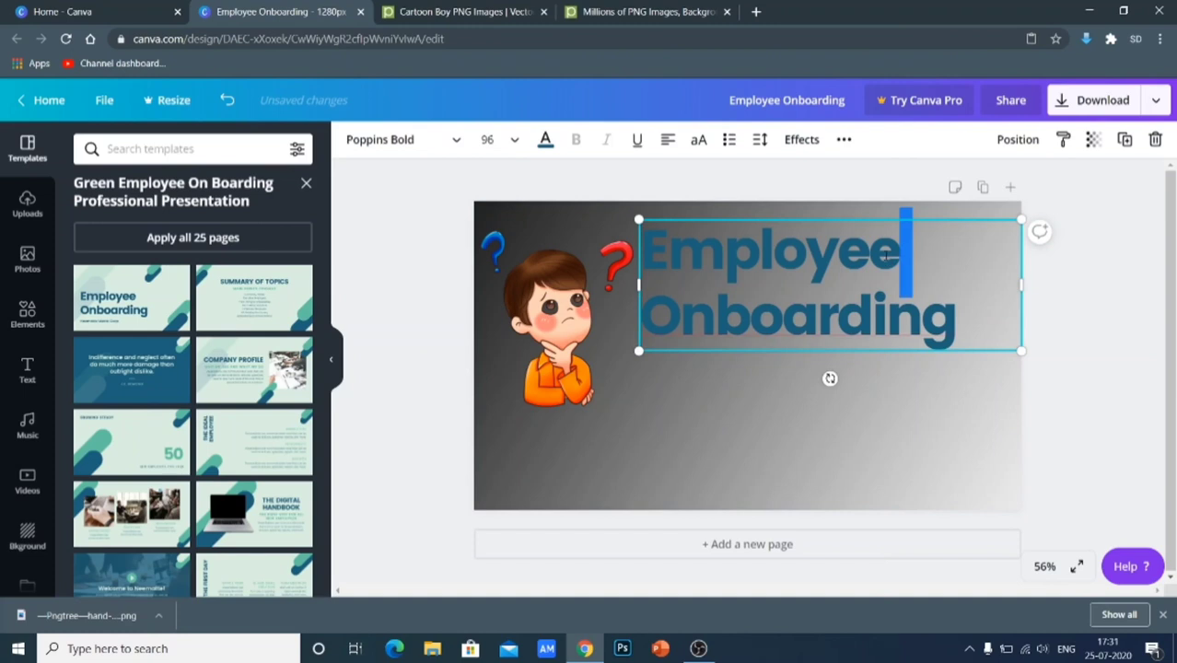
{"action": "key", "text": "ctrl+a"}
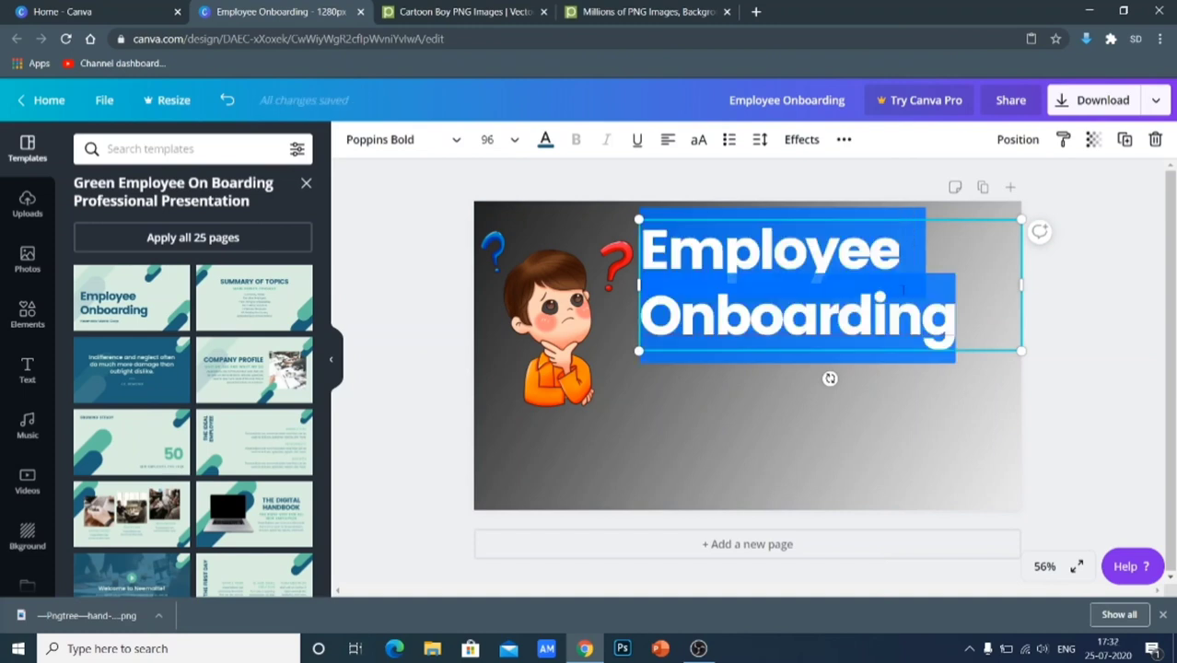
{"action": "type", "text": "Cre"}
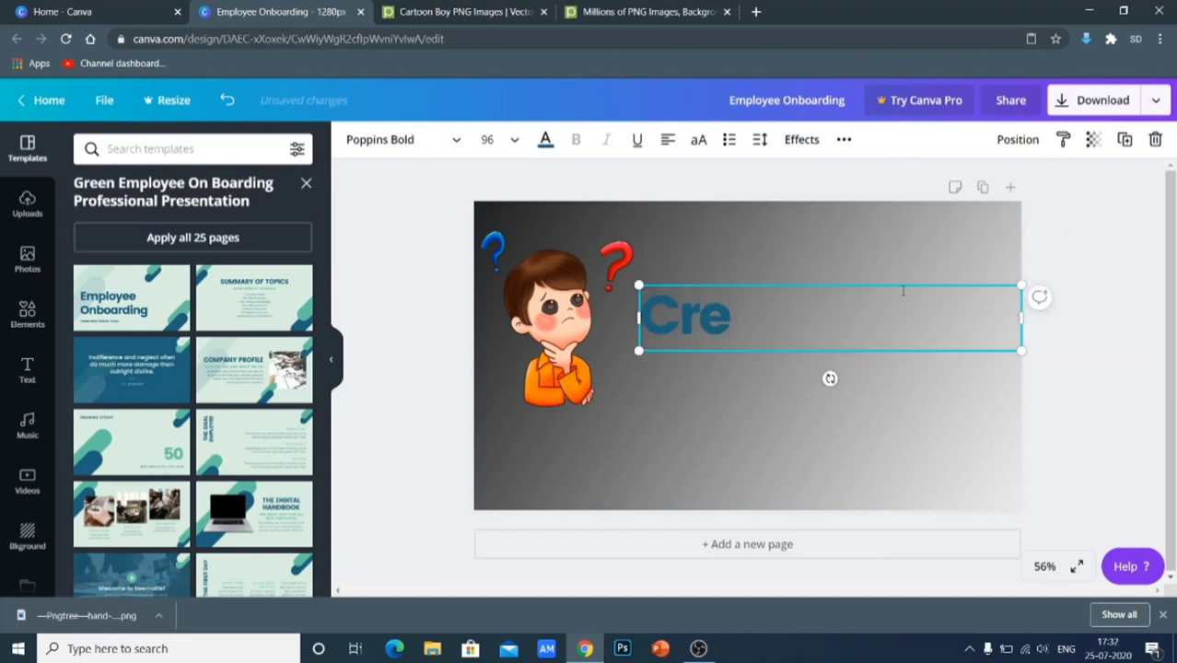
{"action": "type", "text": "ate a"}
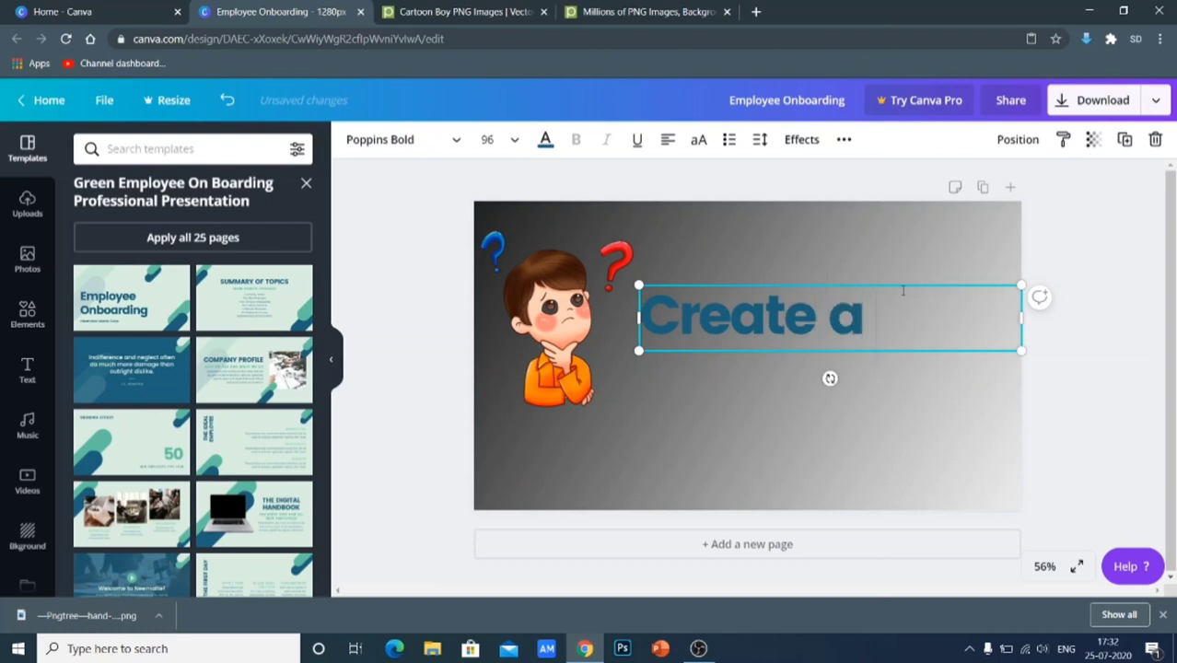
{"action": "type", "text": " custo"}
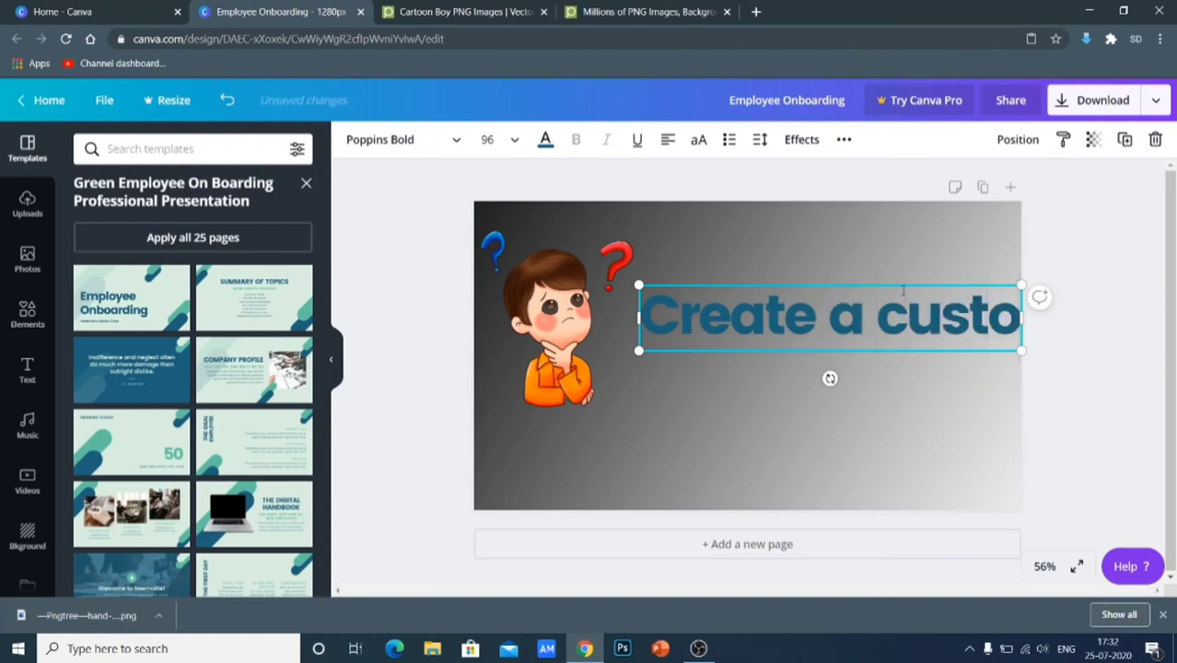
{"action": "type", "text": "m thi"}
{"action": "key", "text": "BackSpace"}
{"action": "type", "text": "u"}
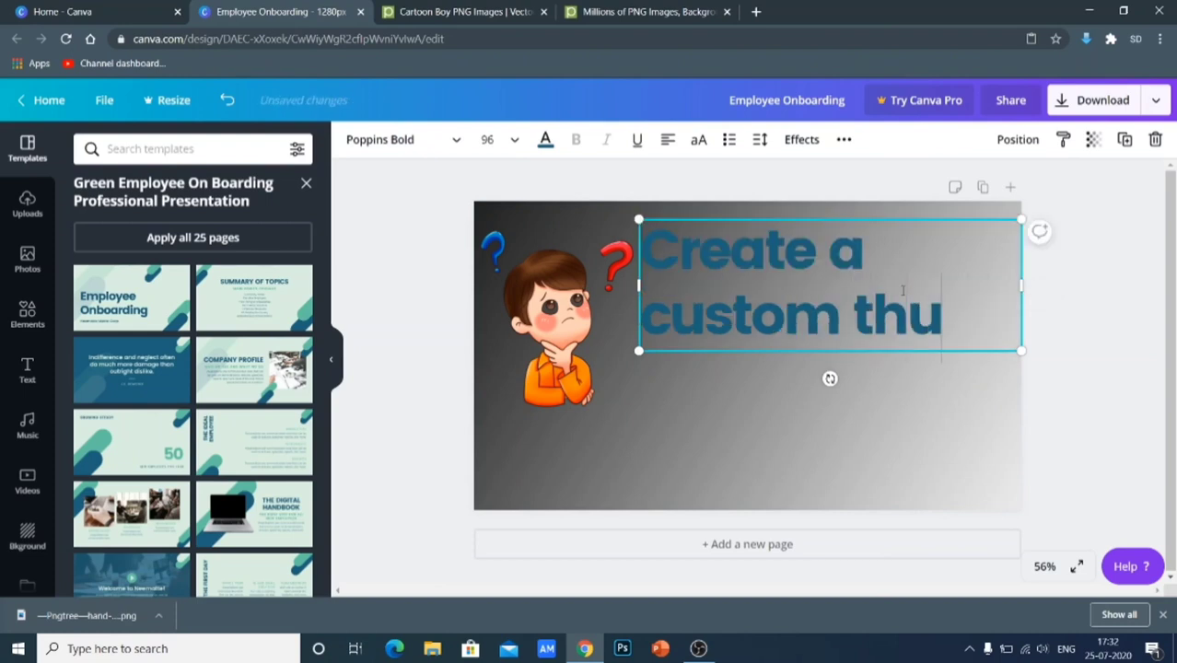
{"action": "type", "text": "mbnail f"}
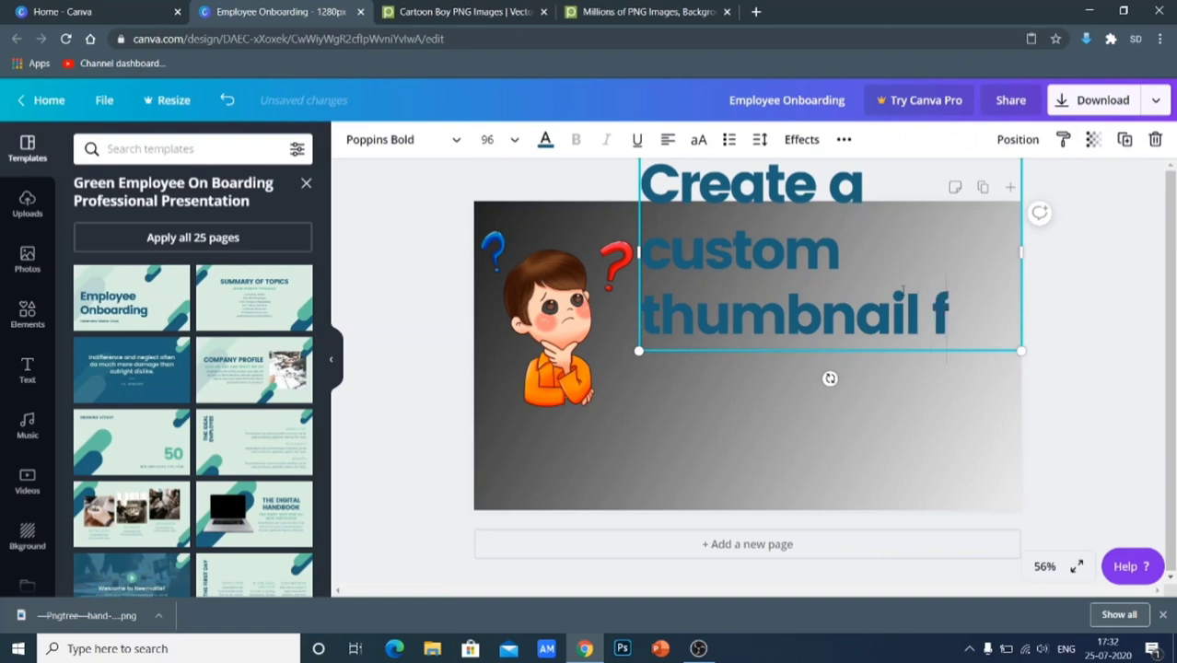
{"action": "key", "text": "BackSpace"}
{"action": "type", "text": "ft"}
{"action": "key", "text": "BackSpace"}
{"action": "type", "text": "ree"}
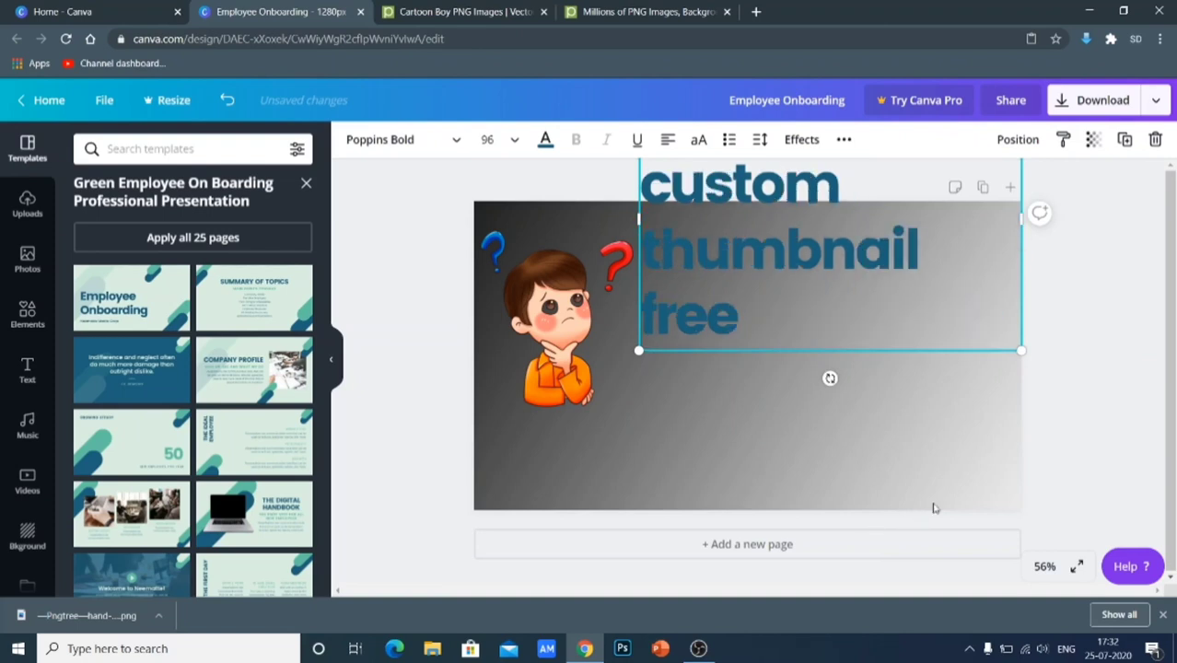
{"action": "left_click", "coordinate": [930, 433]}
Bring the heading fully back onto the page and scale it down to font size 61.9 so it fits two lines
{"action": "left_click", "coordinate": [846, 296]}
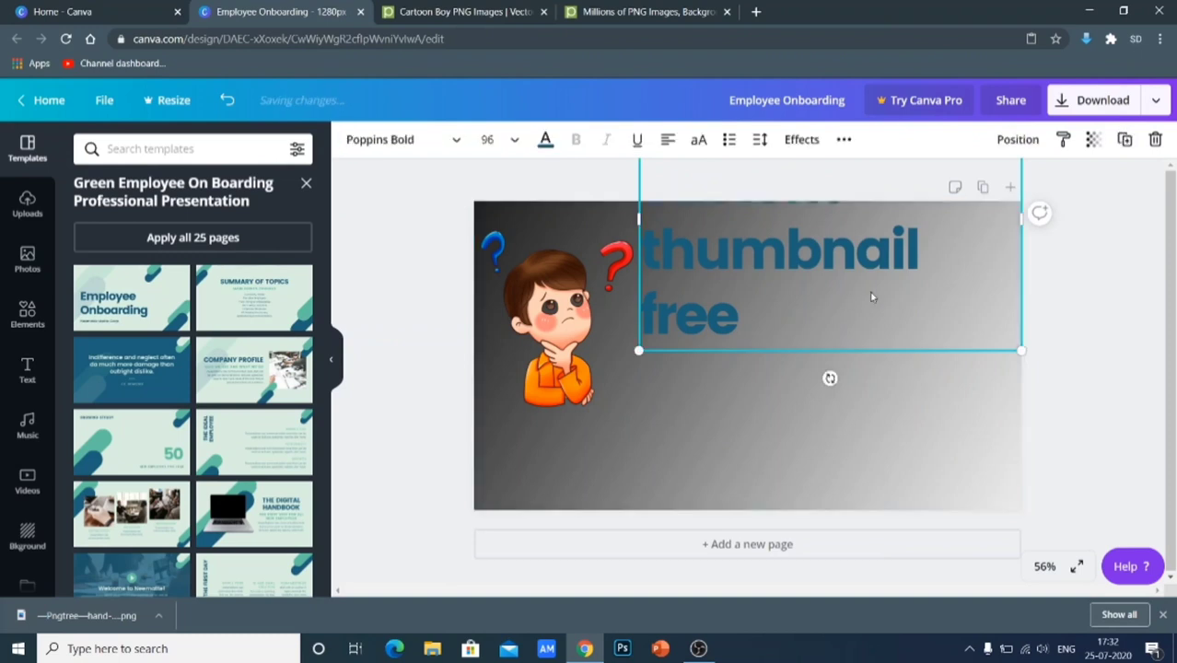
{"action": "left_click_drag", "start_coordinate": [870, 292], "coordinate": [853, 411]}
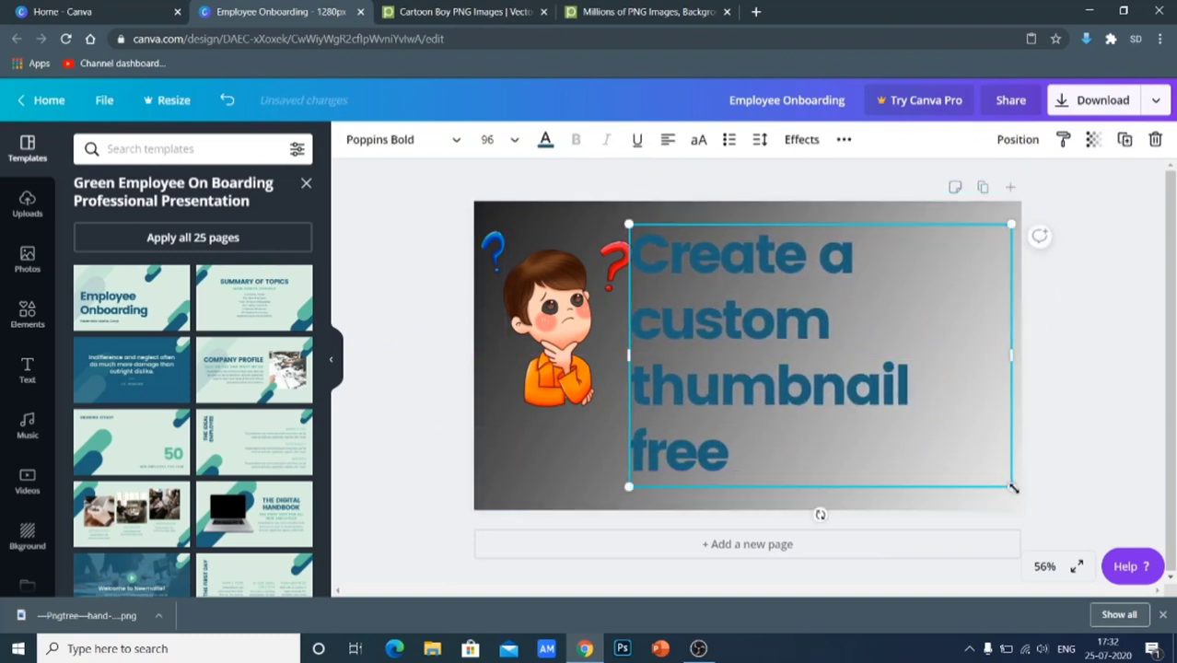
{"action": "left_click_drag", "start_coordinate": [1011, 485], "coordinate": [949, 315]}
{"action": "left_click", "coordinate": [825, 438]}
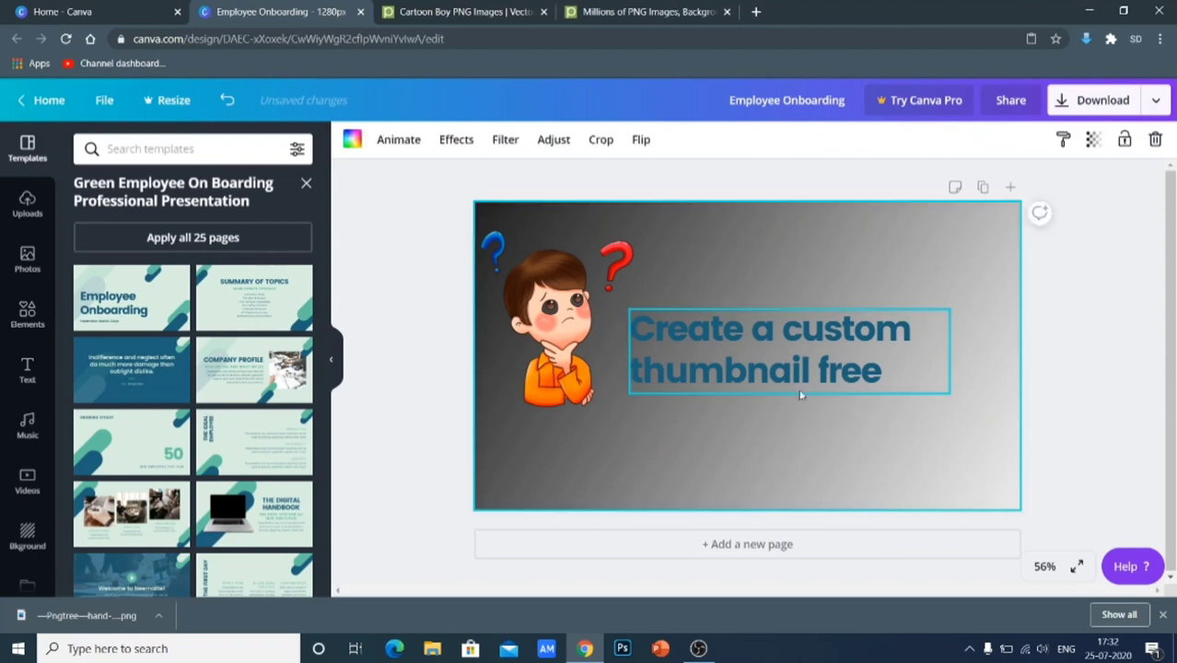
Move the heading to the page's upper edge, to the right of the boy, and centre-align its text
{"action": "left_click_drag", "start_coordinate": [800, 392], "coordinate": [807, 286]}
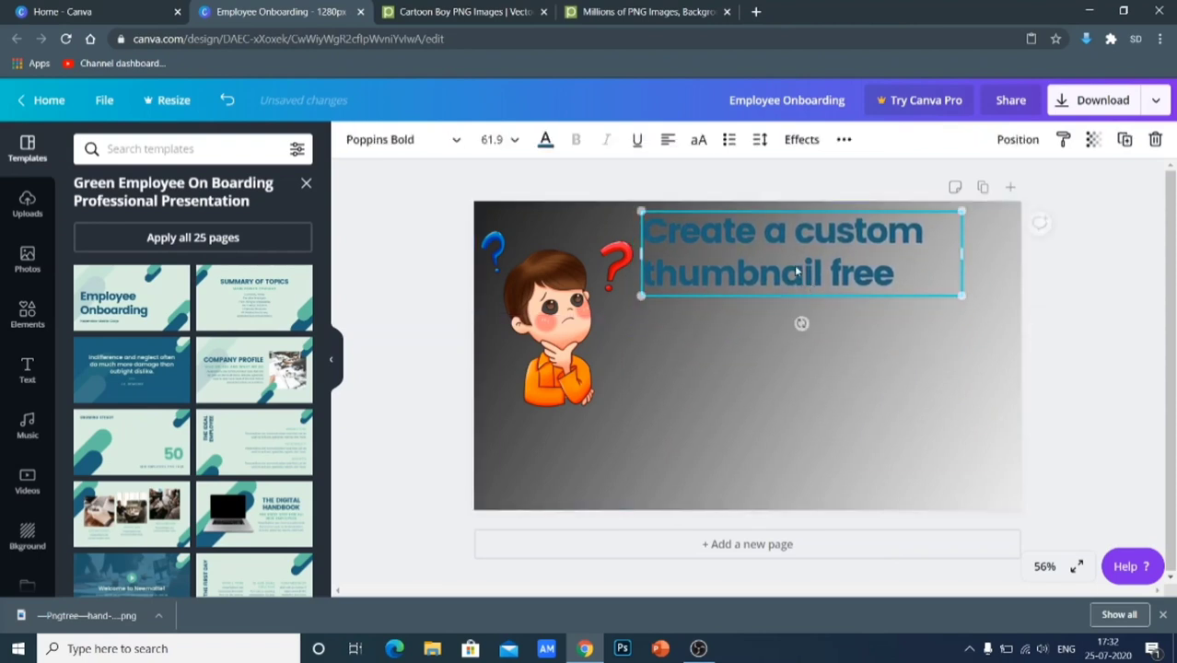
{"action": "left_click", "coordinate": [667, 141]}
{"action": "left_click", "coordinate": [744, 403]}
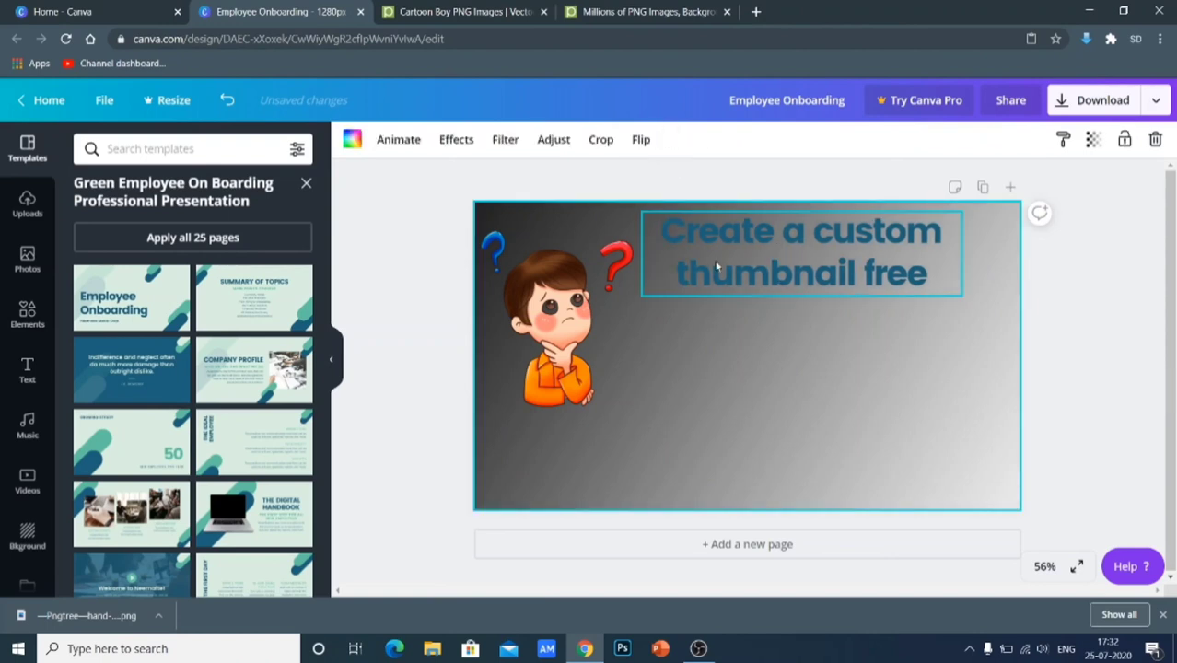
Change the text colour of the whole "Create a custom thumbnail free" heading to white
{"action": "left_click", "coordinate": [763, 238]}
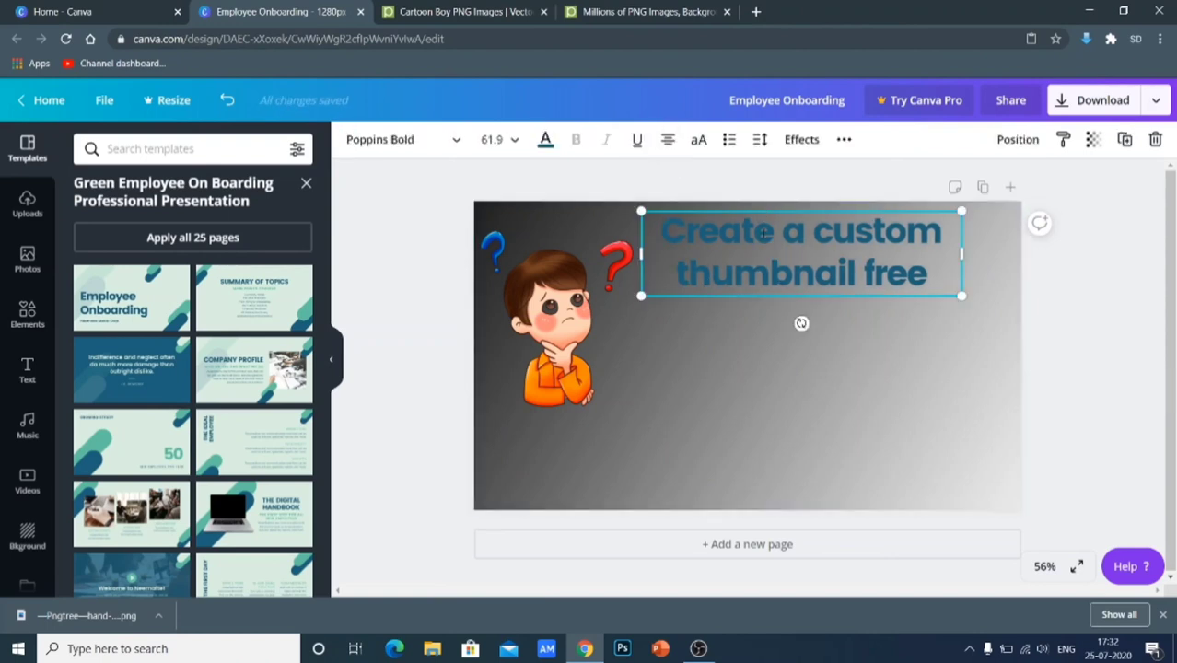
{"action": "double_click", "coordinate": [700, 229]}
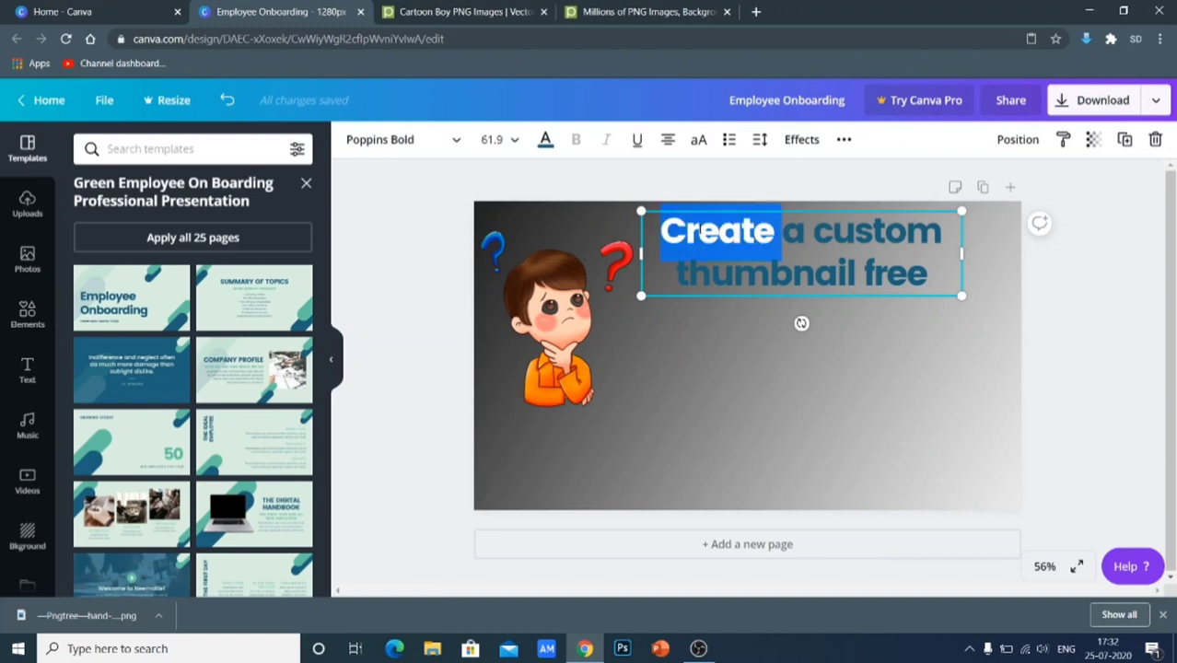
{"action": "left_click", "coordinate": [921, 301]}
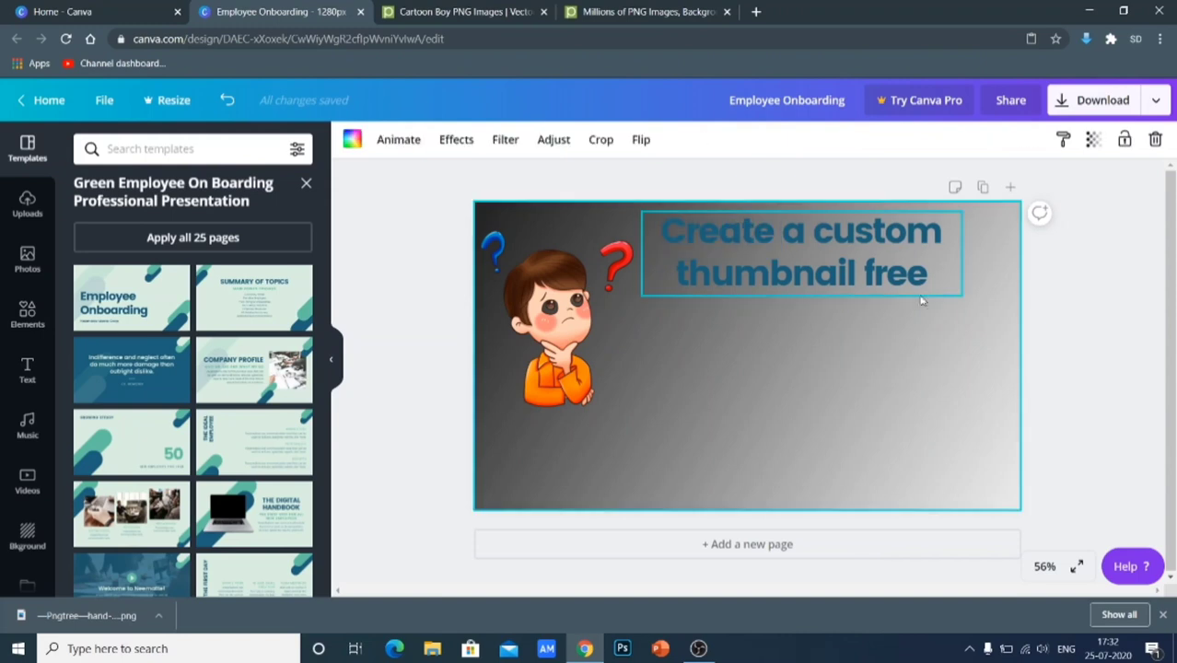
{"action": "left_click", "coordinate": [910, 275]}
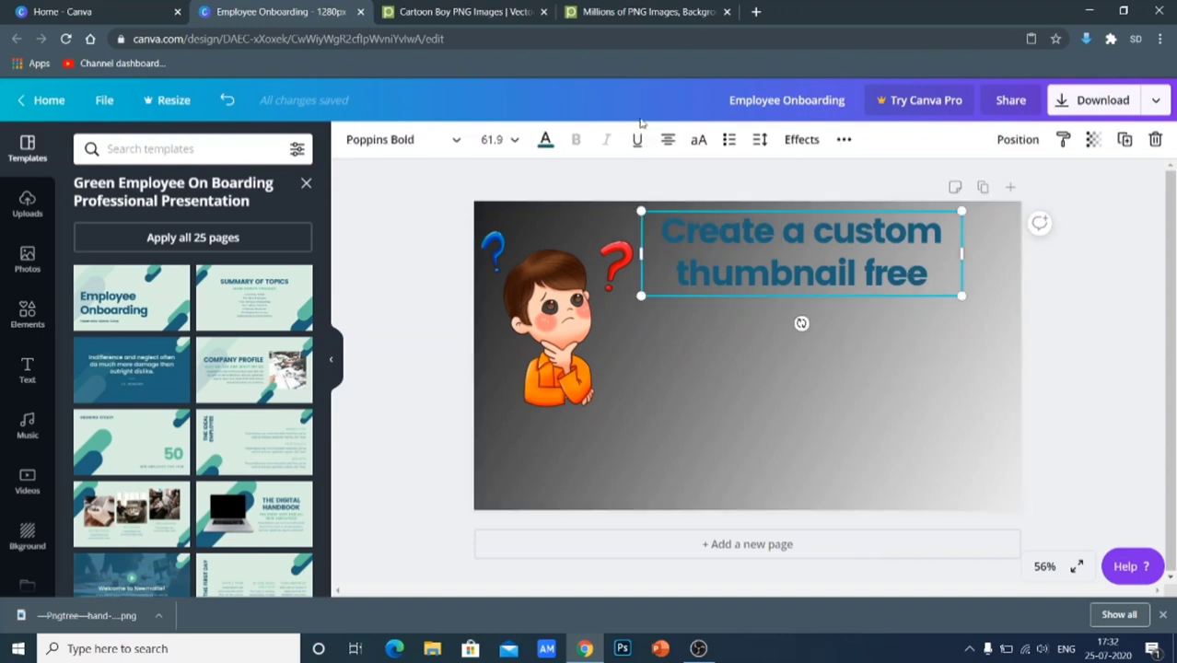
{"action": "left_click", "coordinate": [546, 140]}
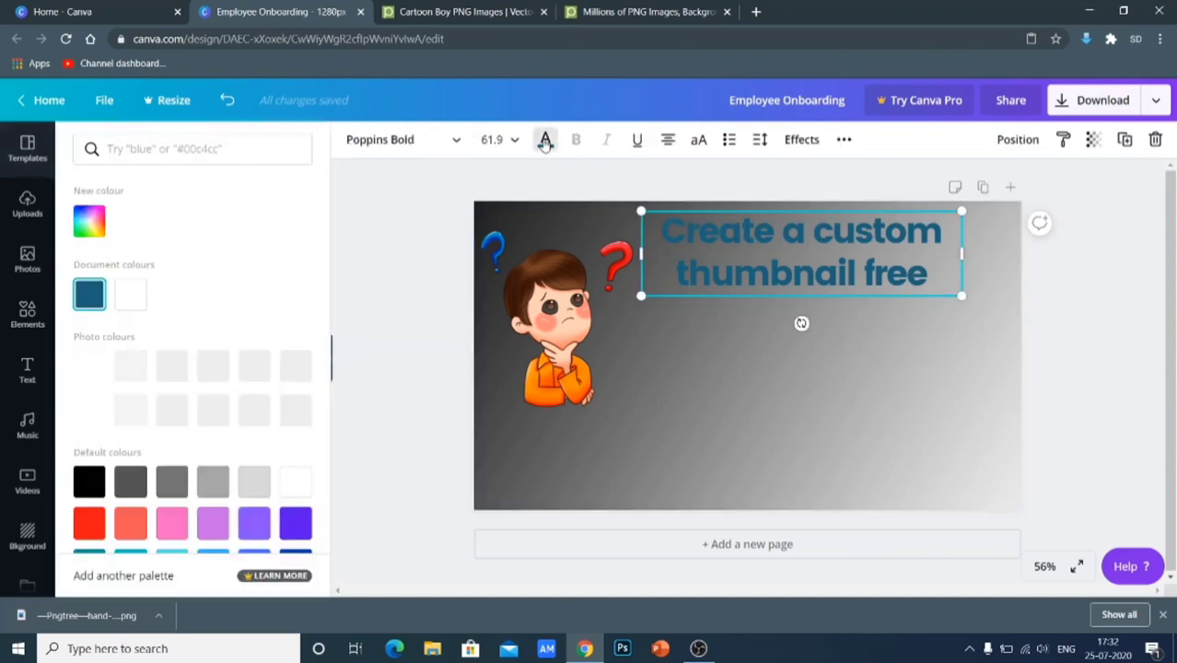
{"action": "left_click", "coordinate": [130, 303]}
{"action": "left_click", "coordinate": [617, 412]}
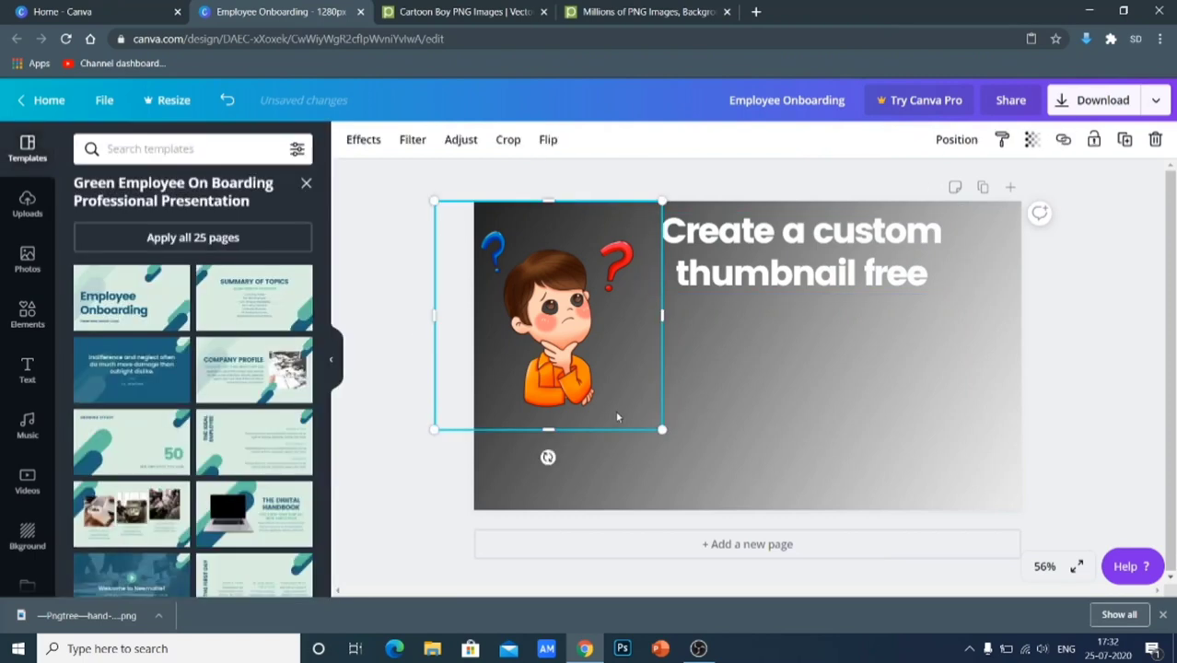
{"action": "left_click", "coordinate": [733, 447]}
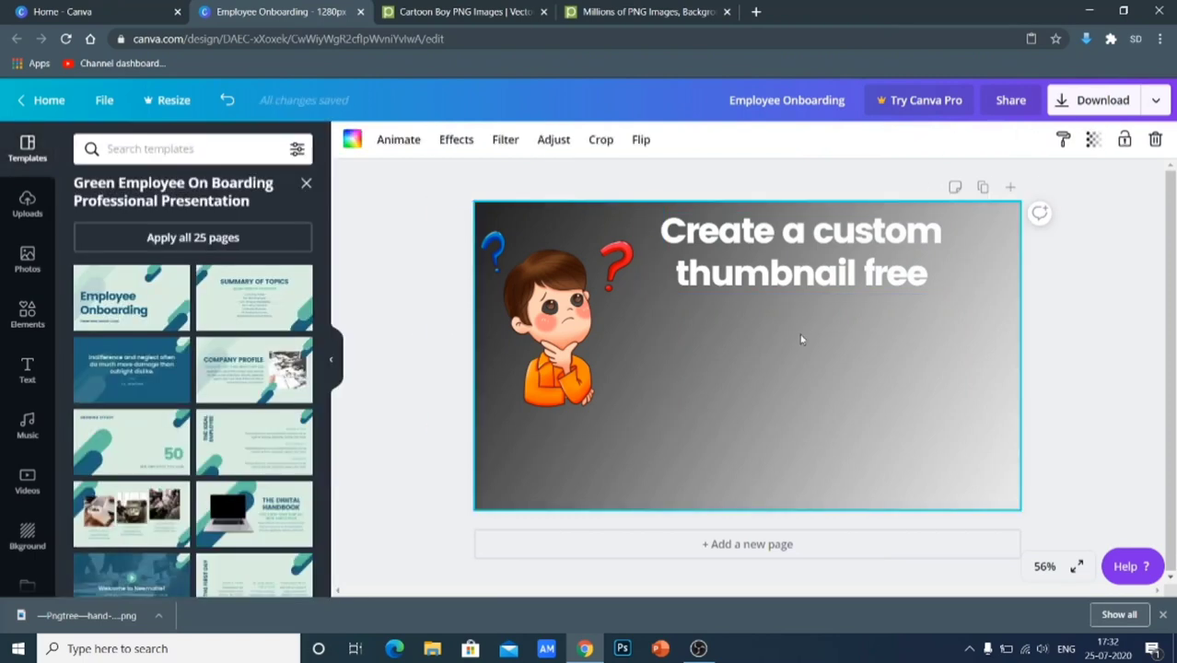
Colour the word "Create" in the heading yellow from the default colours
{"action": "left_click", "coordinate": [830, 231]}
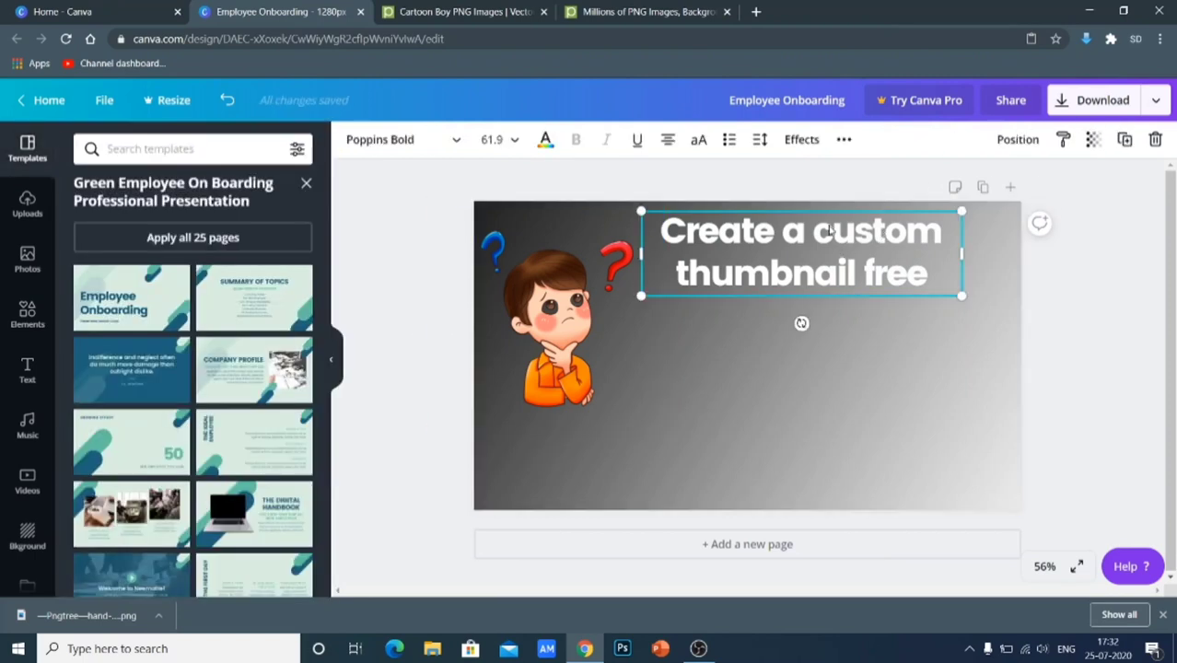
{"action": "double_click", "coordinate": [855, 232]}
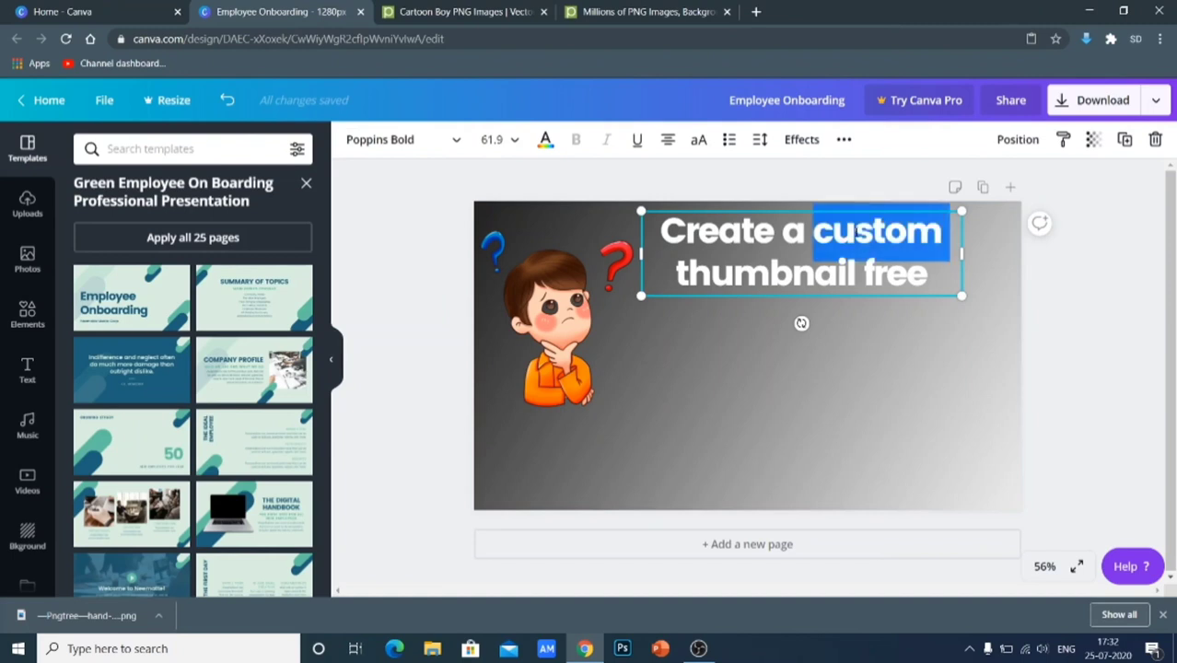
{"action": "left_click", "coordinate": [546, 139]}
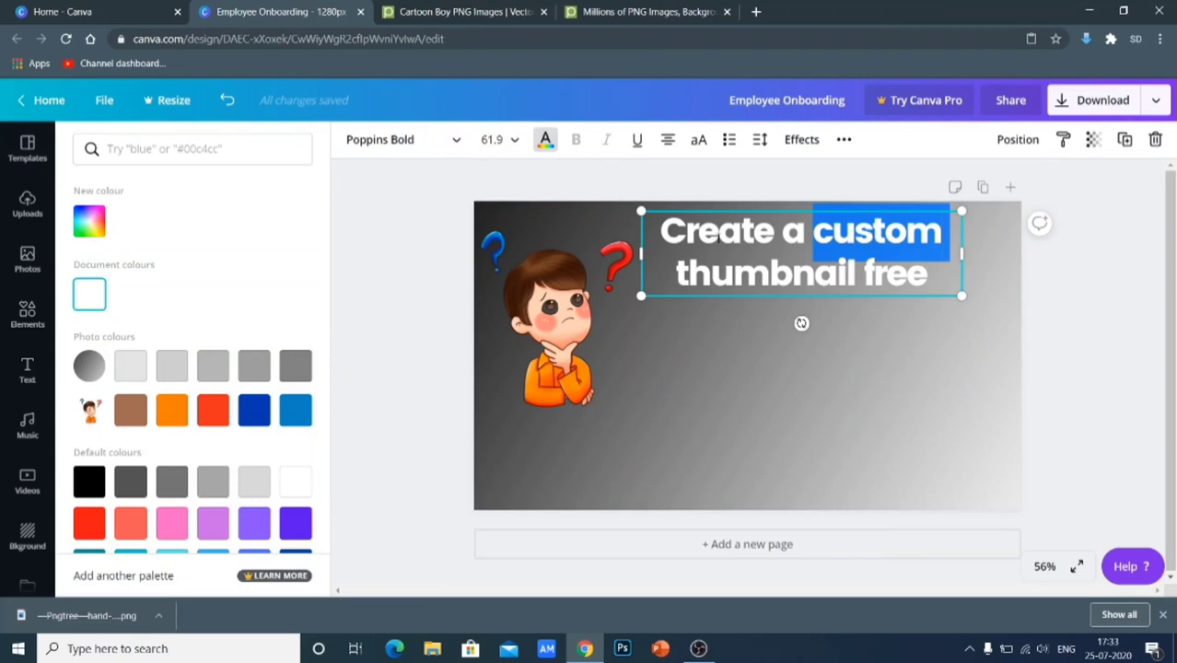
{"action": "double_click", "coordinate": [719, 238]}
{"action": "scroll", "coordinate": [245, 406], "scroll_direction": "down", "scroll_amount": 1}
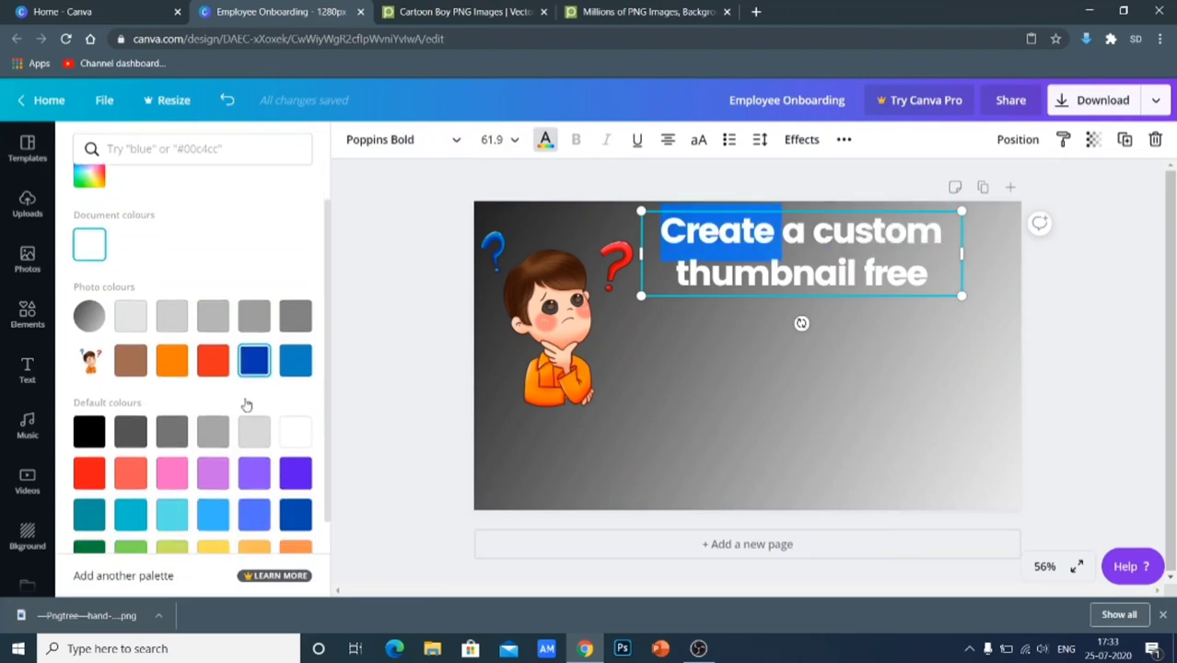
{"action": "scroll", "coordinate": [246, 405], "scroll_direction": "down", "scroll_amount": 1}
{"action": "left_click", "coordinate": [212, 519]}
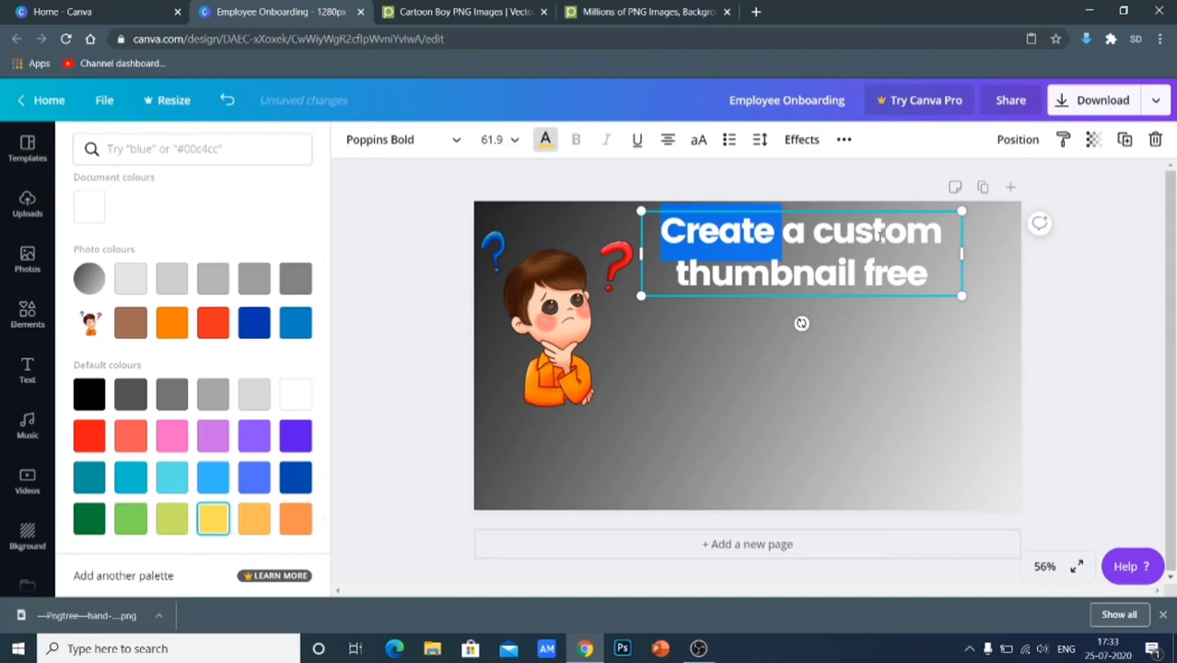
Colour the word "custom" in the heading light green from the default colours
{"action": "left_click", "coordinate": [871, 242]}
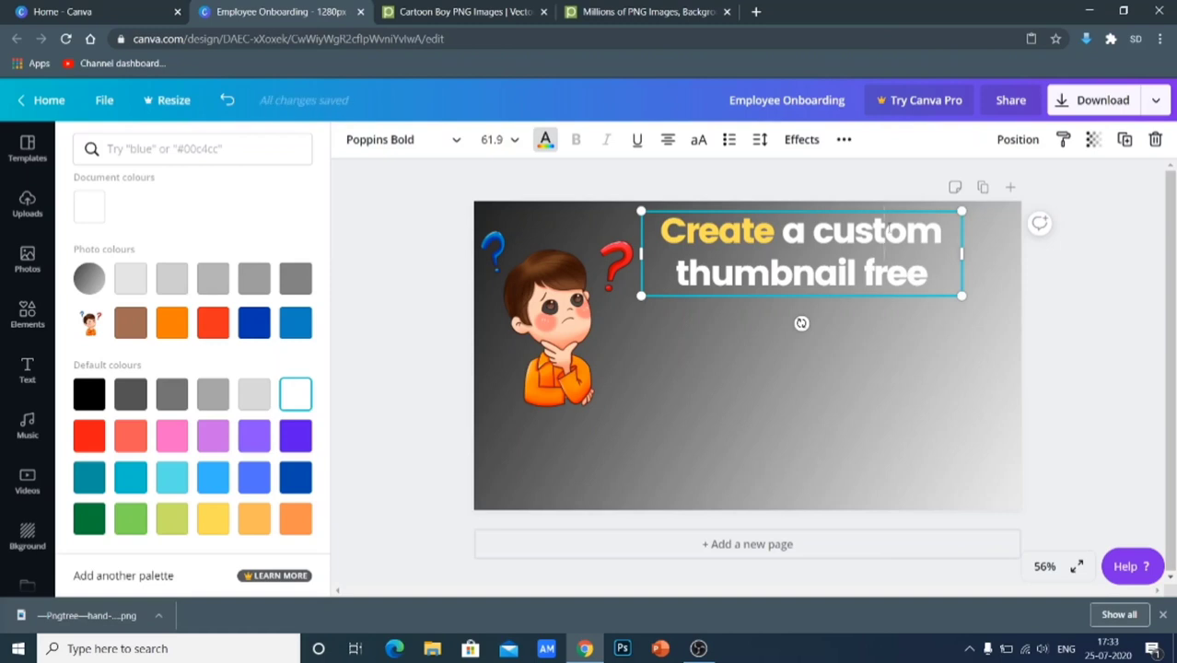
{"action": "double_click", "coordinate": [885, 231]}
{"action": "left_click", "coordinate": [545, 140]}
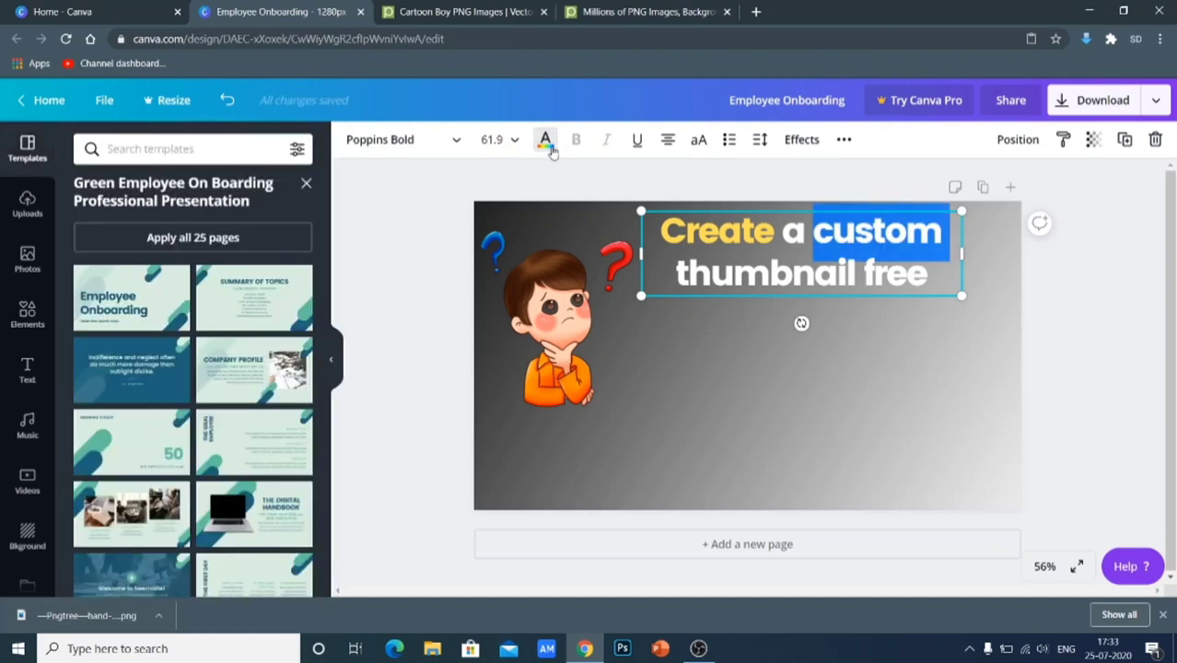
{"action": "left_click", "coordinate": [545, 140]}
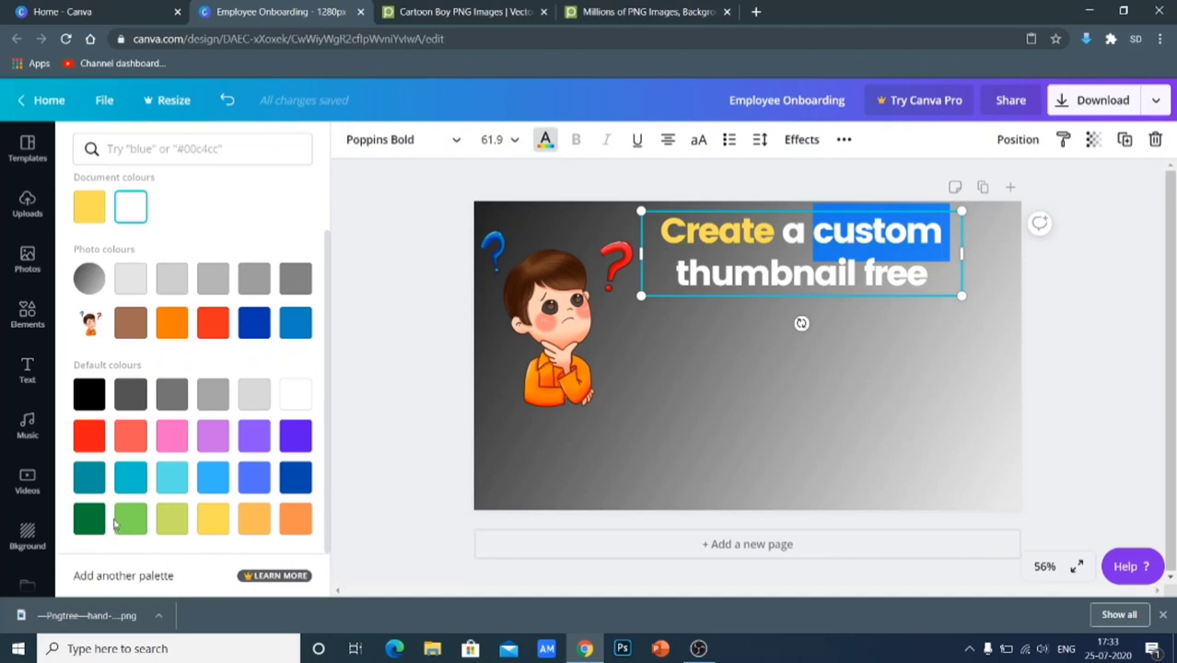
{"action": "left_click", "coordinate": [130, 520]}
Colour the word "thumbnail" in the heading pink from the default colours
{"action": "left_click", "coordinate": [802, 257]}
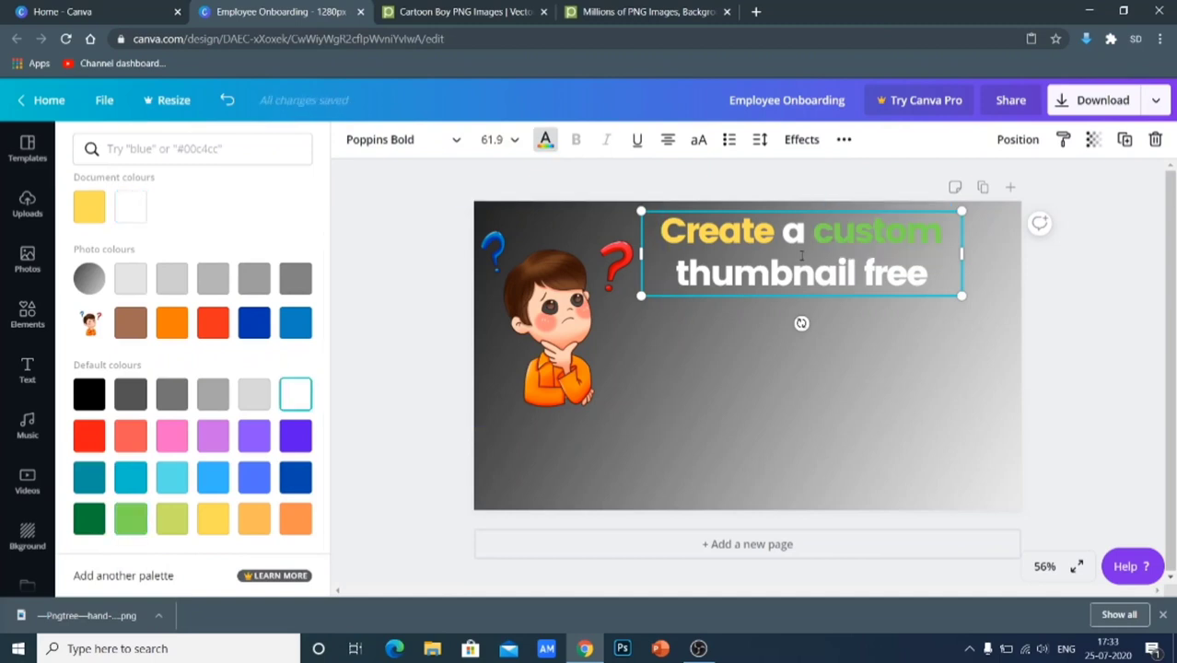
{"action": "double_click", "coordinate": [831, 258]}
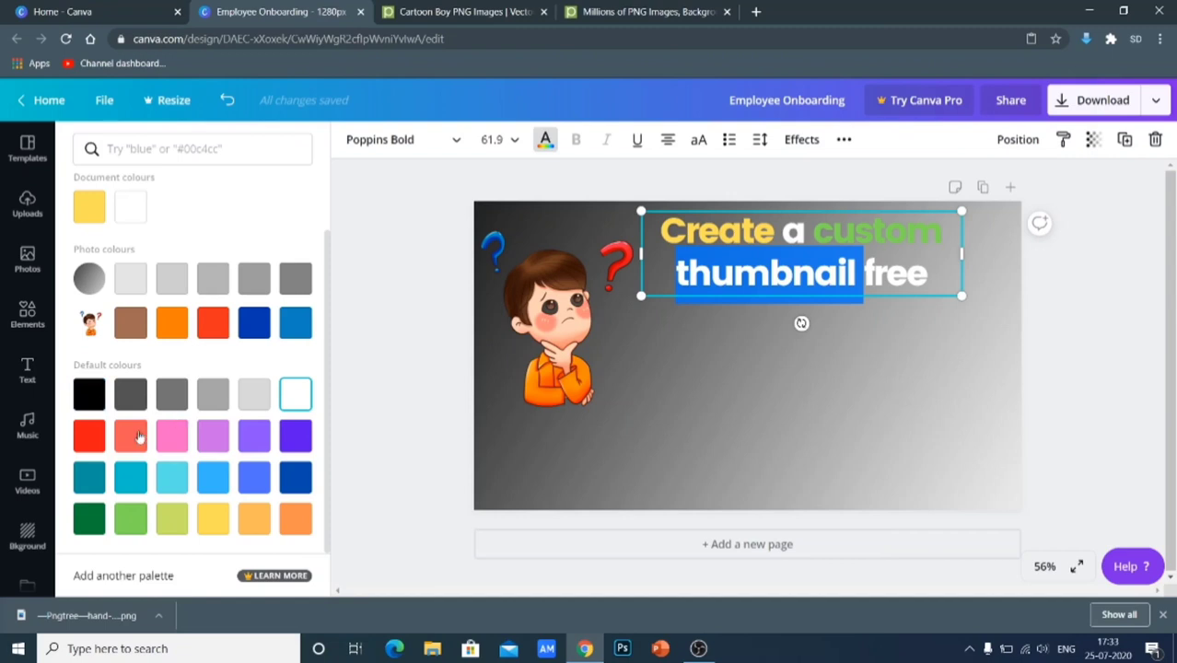
{"action": "left_click", "coordinate": [172, 436]}
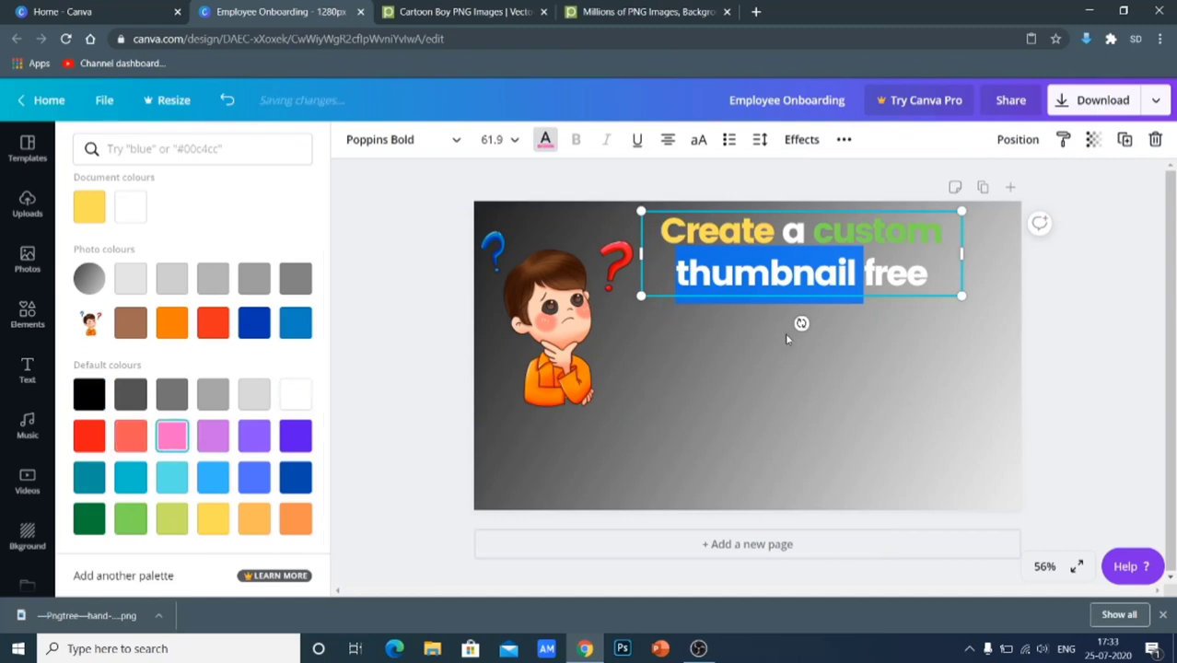
{"action": "left_click", "coordinate": [804, 366]}
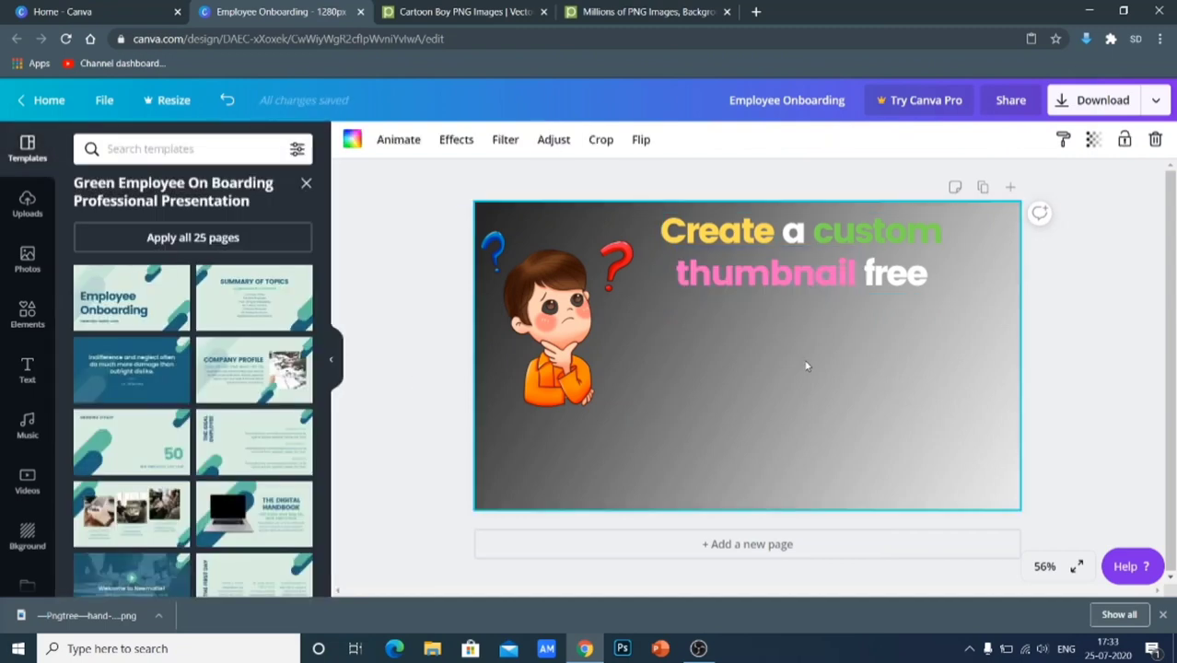
Recolour the word "thumbnail" with the dark blue taken from the boy image's photo colours
{"action": "left_click", "coordinate": [804, 275]}
{"action": "double_click", "coordinate": [803, 271]}
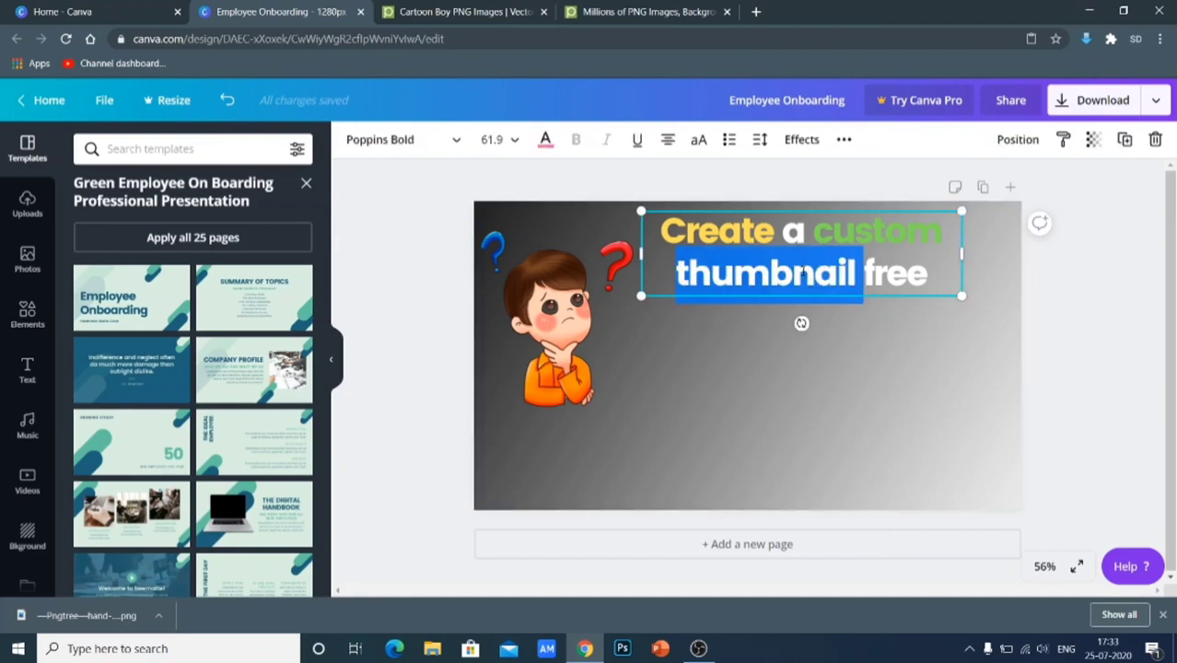
{"action": "left_click", "coordinate": [545, 139]}
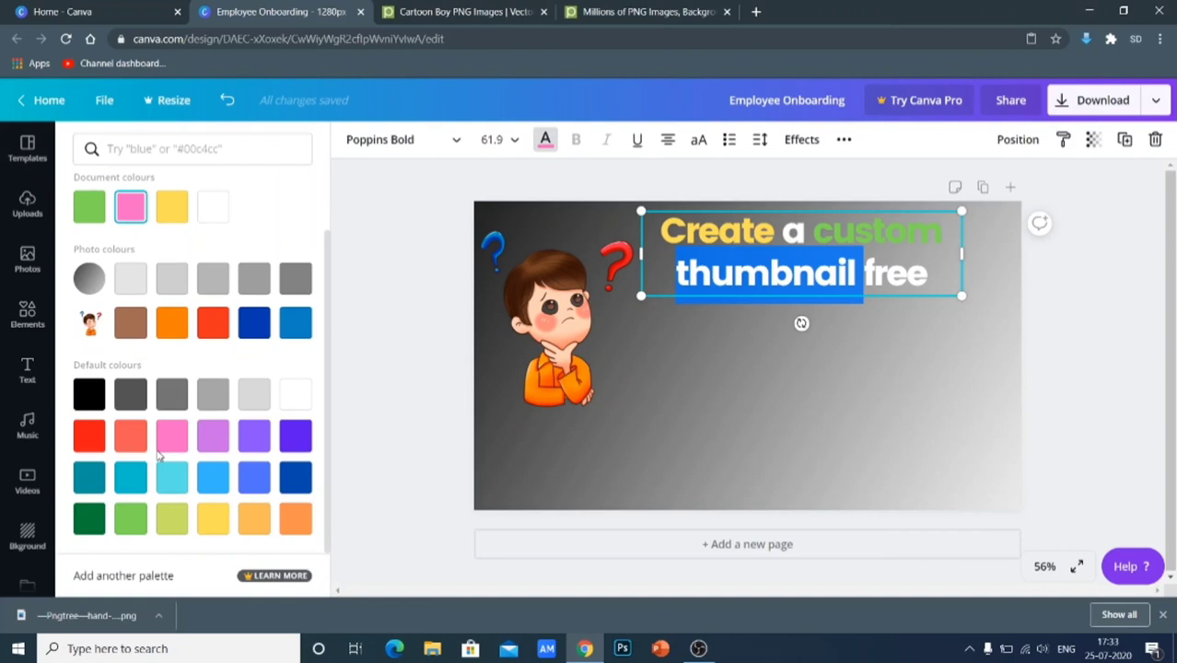
{"action": "left_click", "coordinate": [254, 322]}
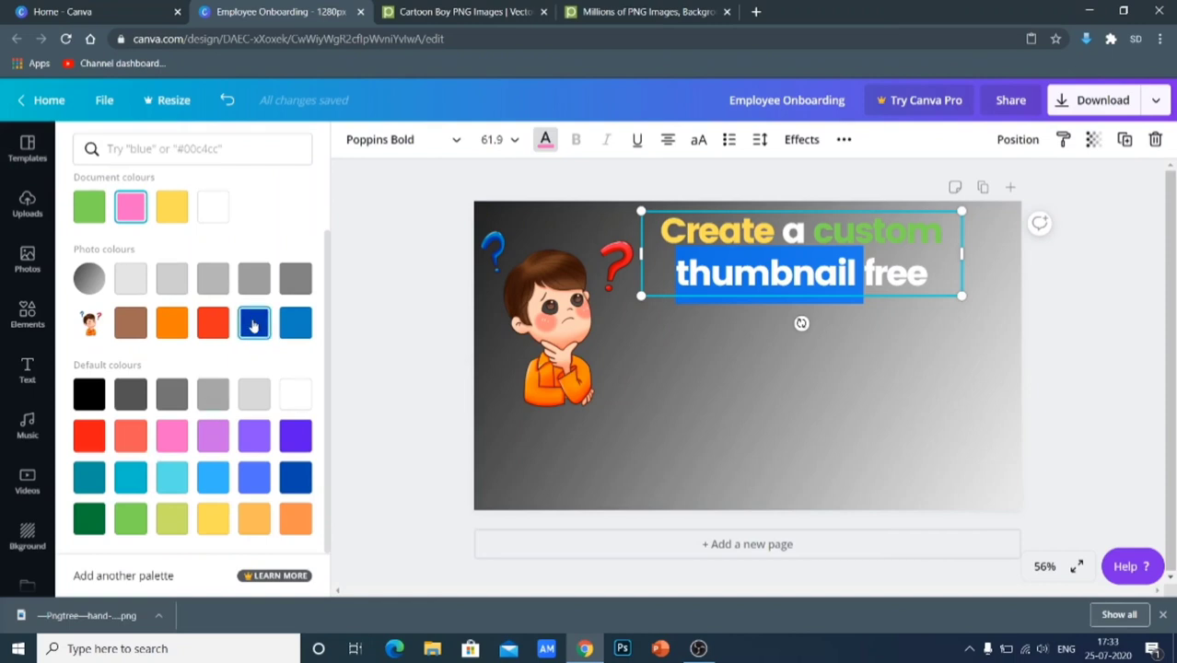
Recolour the word "thumbnail" in the heading black from the default colours and deselect the heading
{"action": "left_click", "coordinate": [884, 266]}
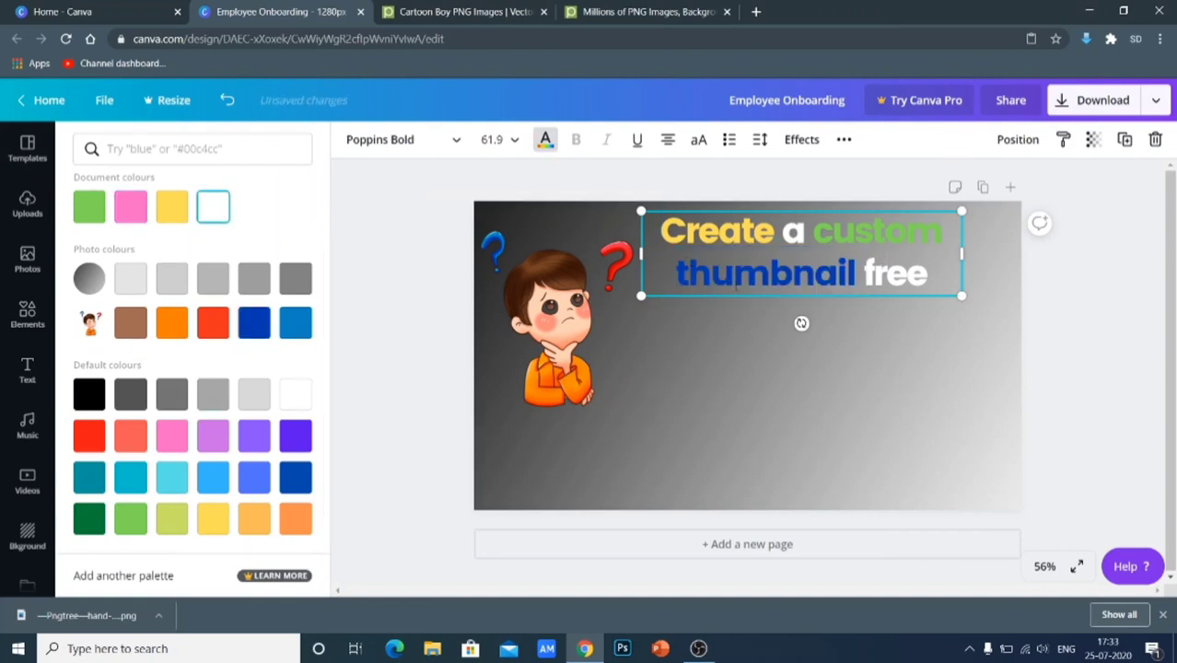
{"action": "double_click", "coordinate": [736, 286]}
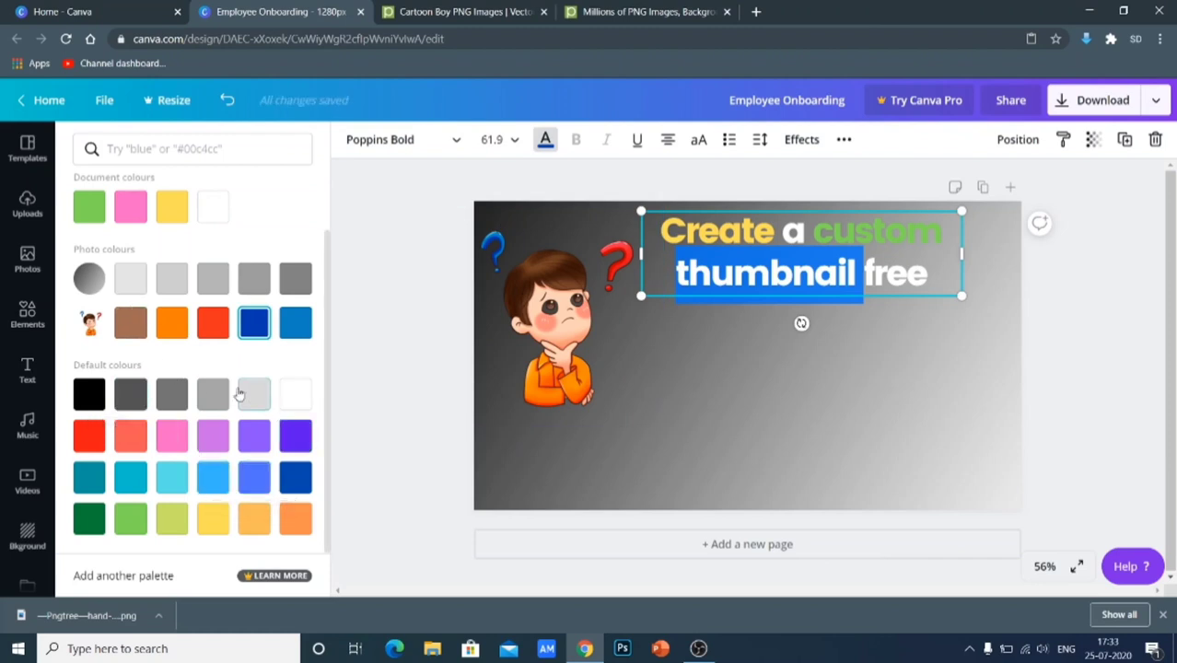
{"action": "left_click", "coordinate": [91, 398]}
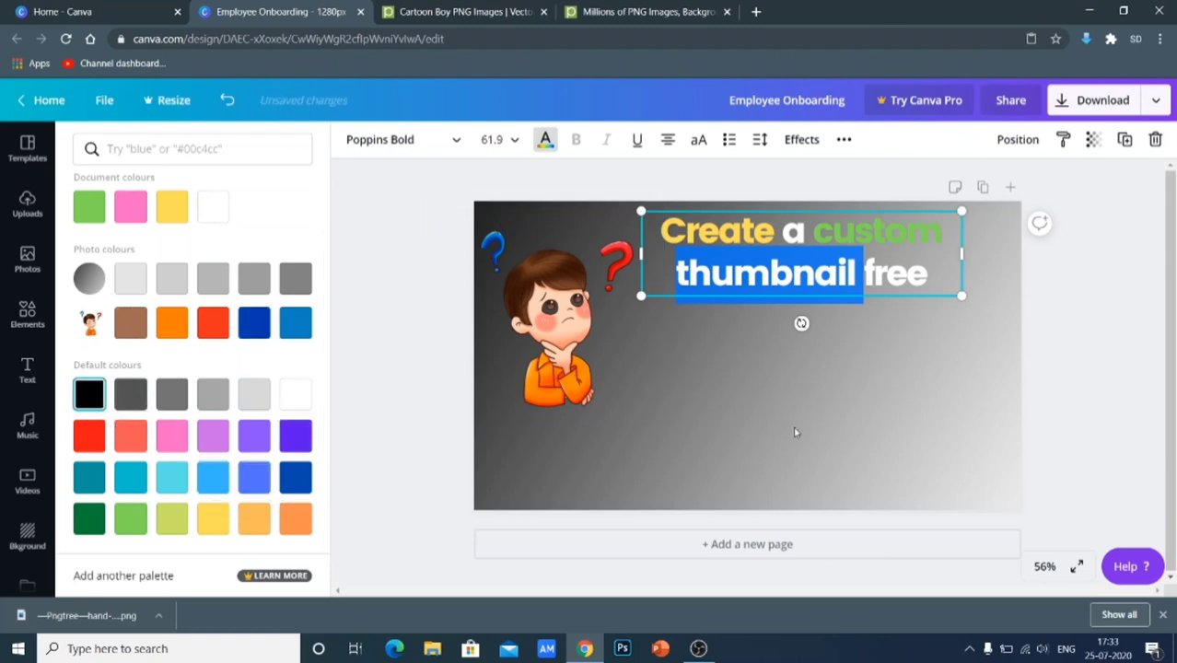
{"action": "left_click", "coordinate": [796, 432]}
{"action": "double_click", "coordinate": [793, 428]}
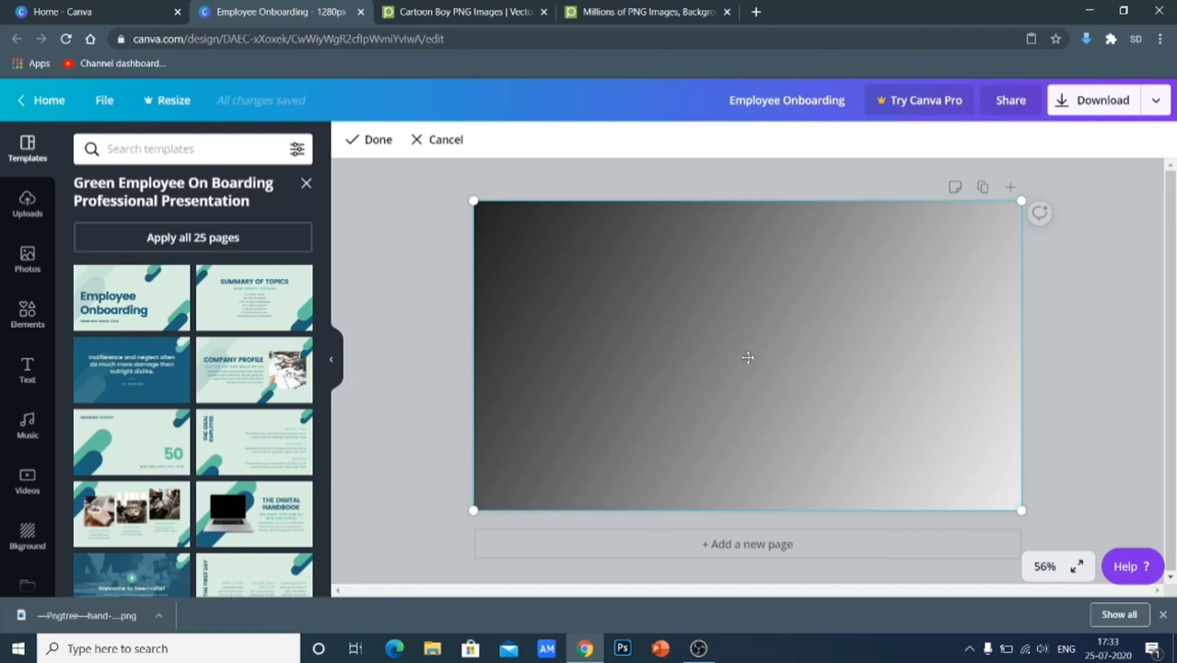
{"action": "left_click", "coordinate": [1105, 258]}
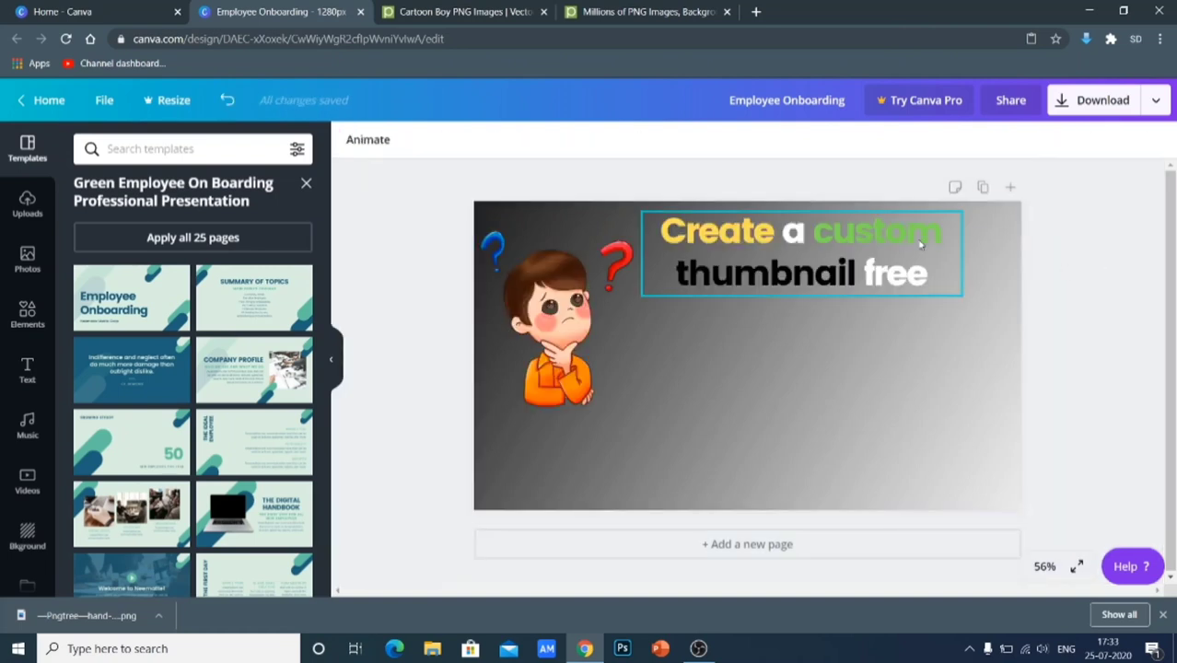
{"action": "left_click", "coordinate": [855, 323]}
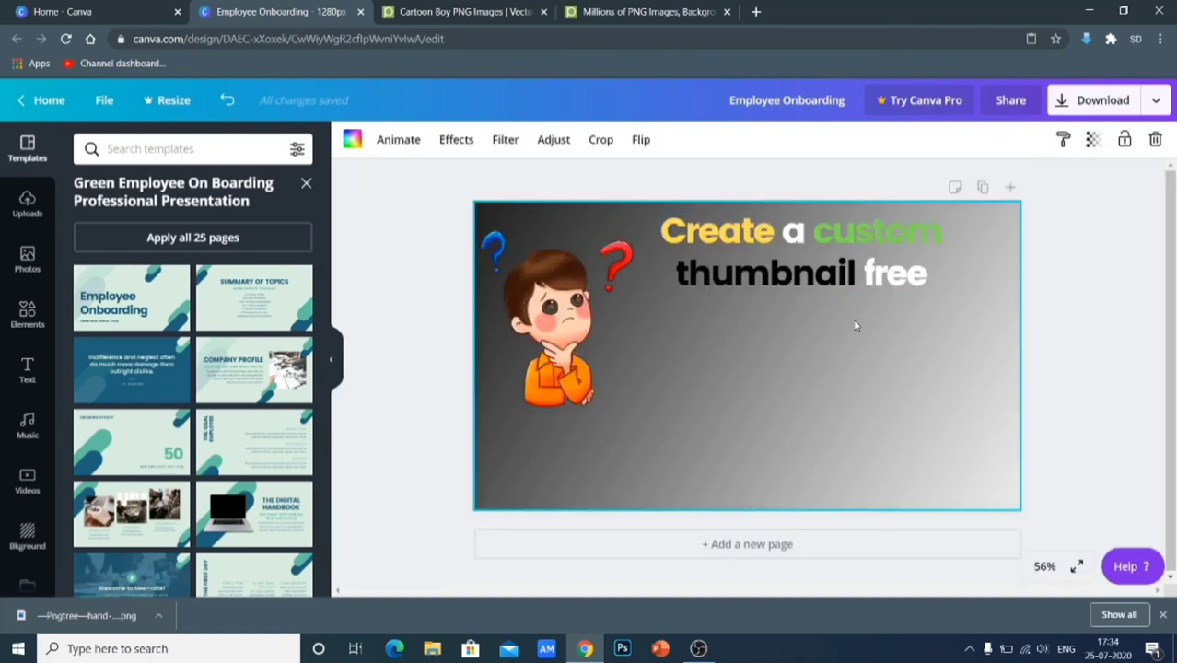
Duplicate the "Create a custom thumbnail free" heading and place the copy directly below the original
{"action": "left_click", "coordinate": [803, 281]}
{"action": "key", "text": "ctrl+d"}
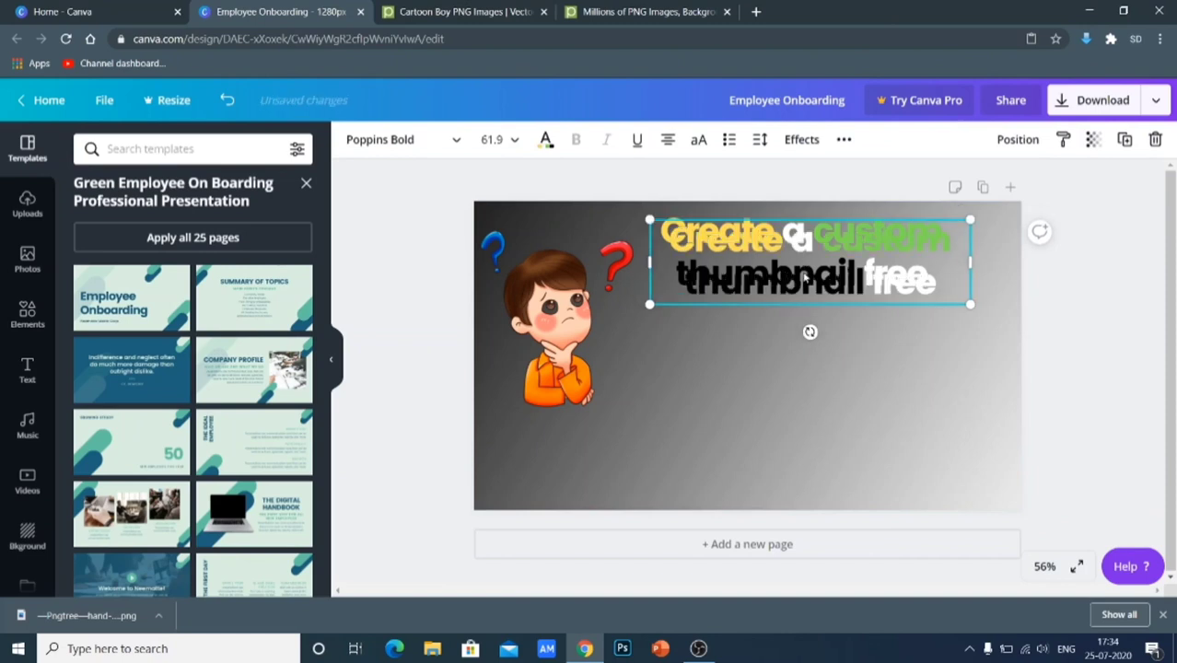
{"action": "left_click_drag", "start_coordinate": [805, 276], "coordinate": [796, 363]}
Replace the copied heading's text with "Without any software" and widen its box so it fits on one line
{"action": "double_click", "coordinate": [827, 349]}
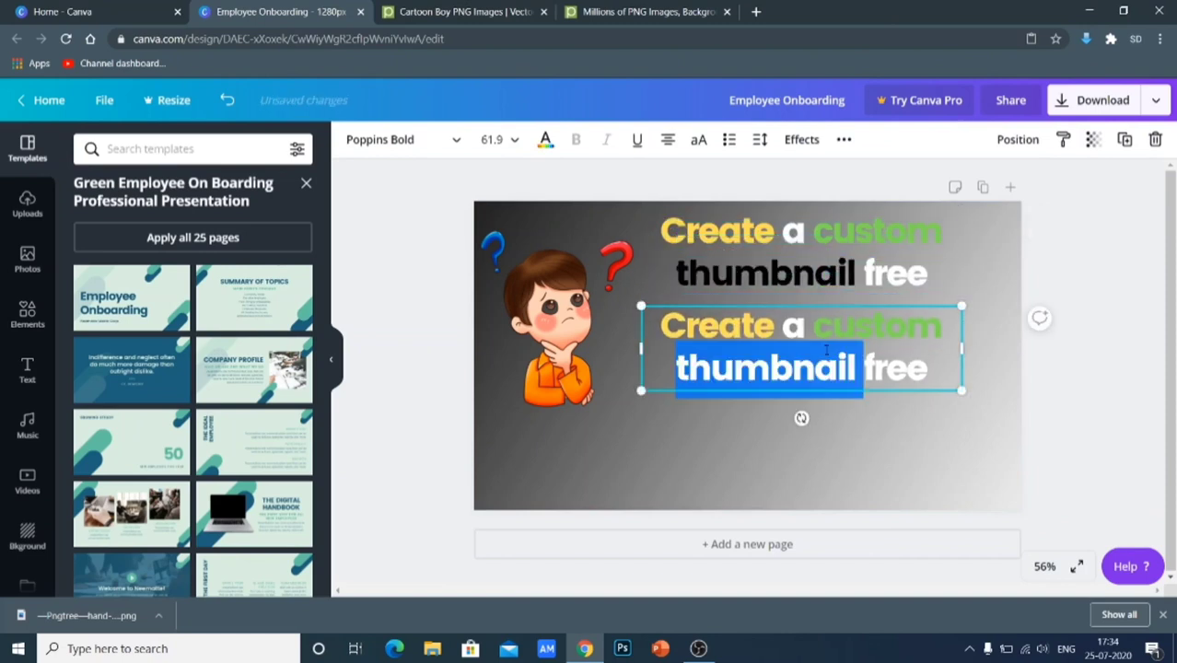
{"action": "key", "text": "ctrl+a"}
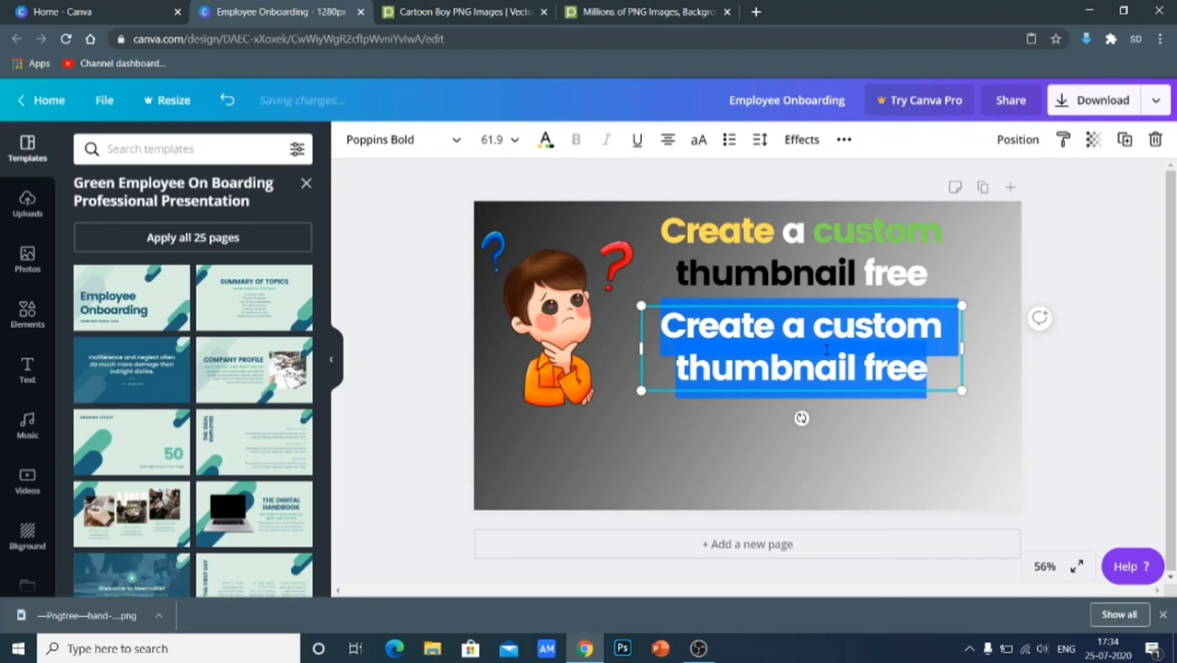
{"action": "type", "text": "With"}
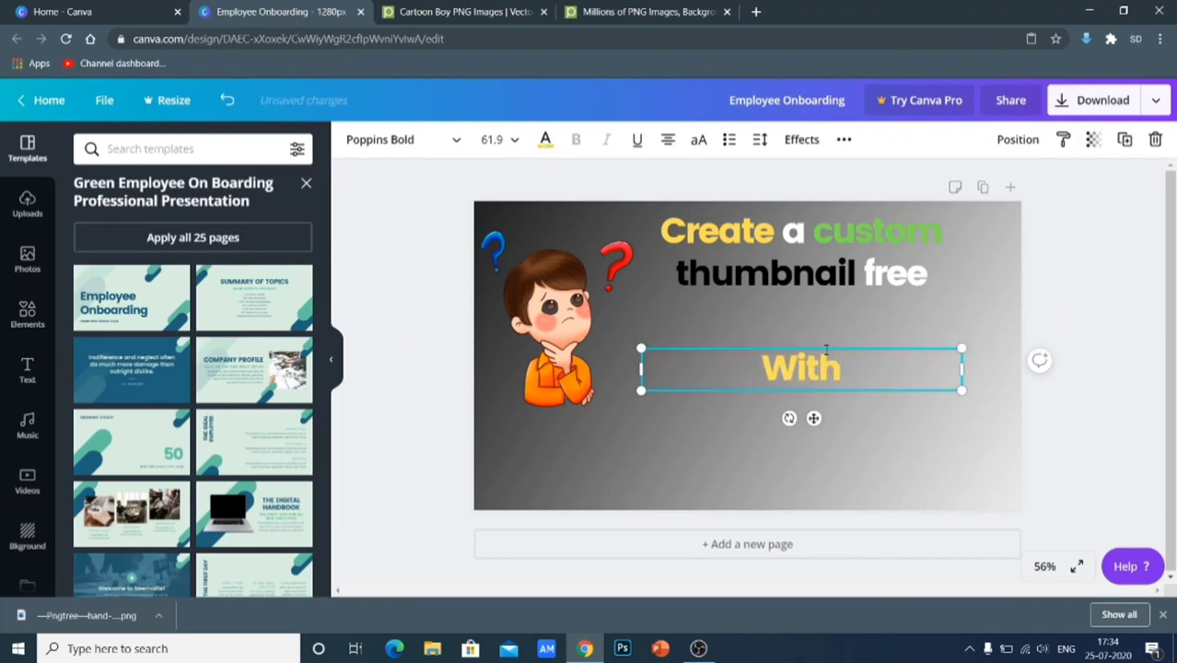
{"action": "type", "text": "out any"}
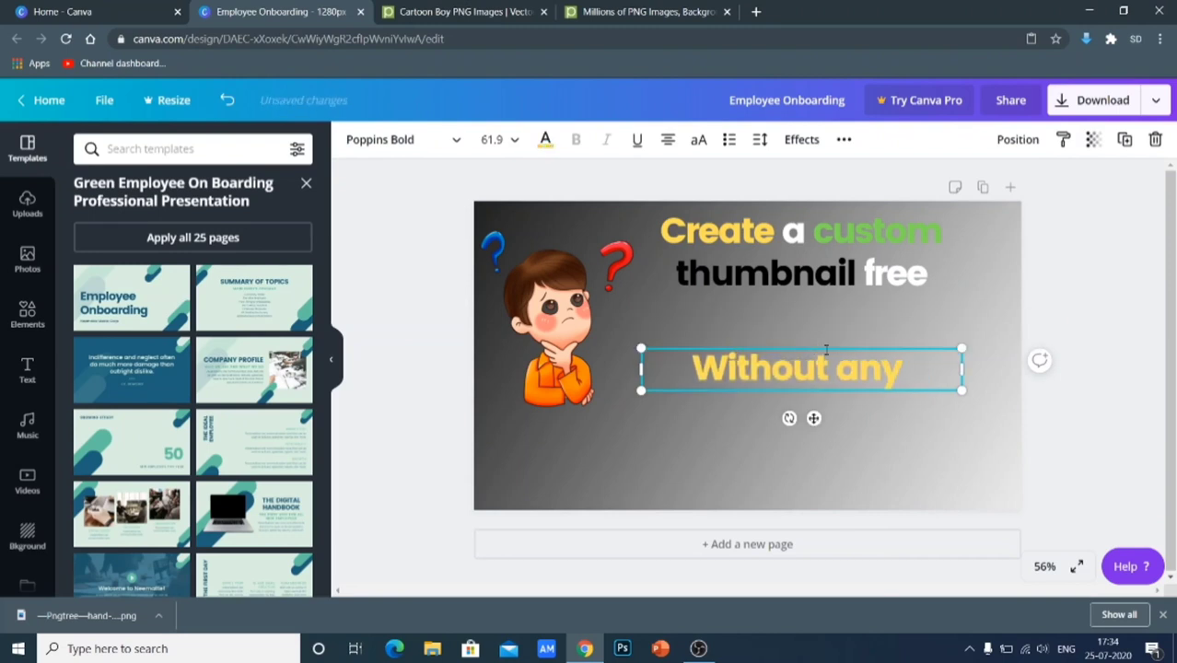
{"action": "type", "text": " software"}
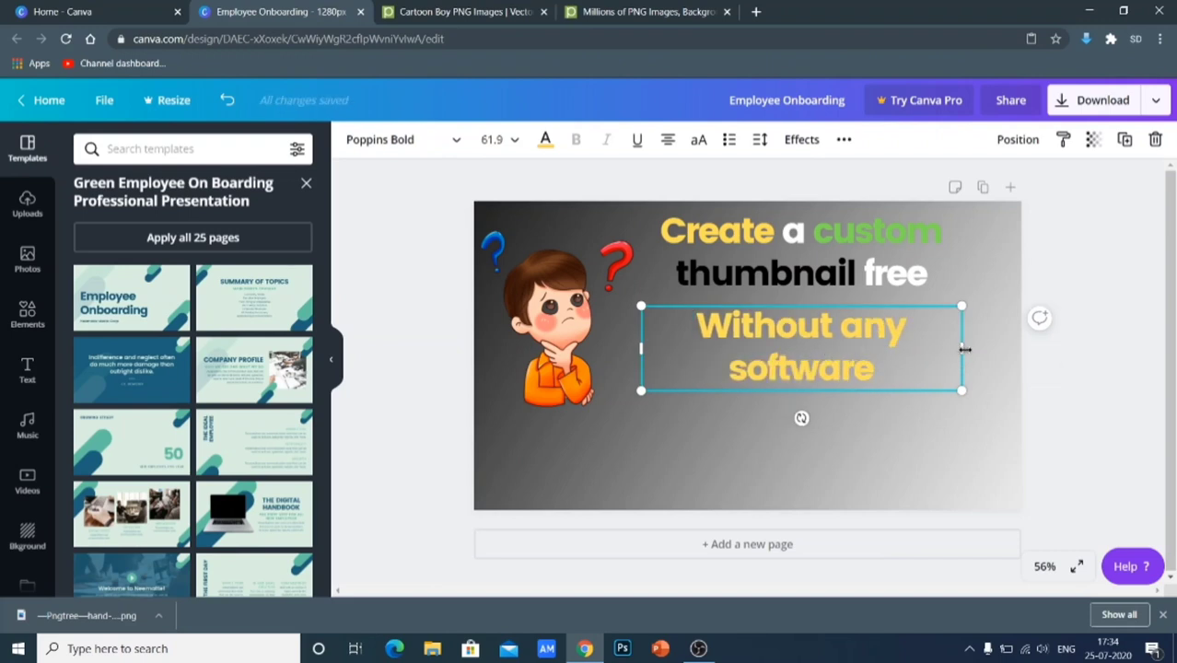
{"action": "left_click_drag", "start_coordinate": [961, 348], "coordinate": [1015, 371]}
{"action": "left_click", "coordinate": [924, 420]}
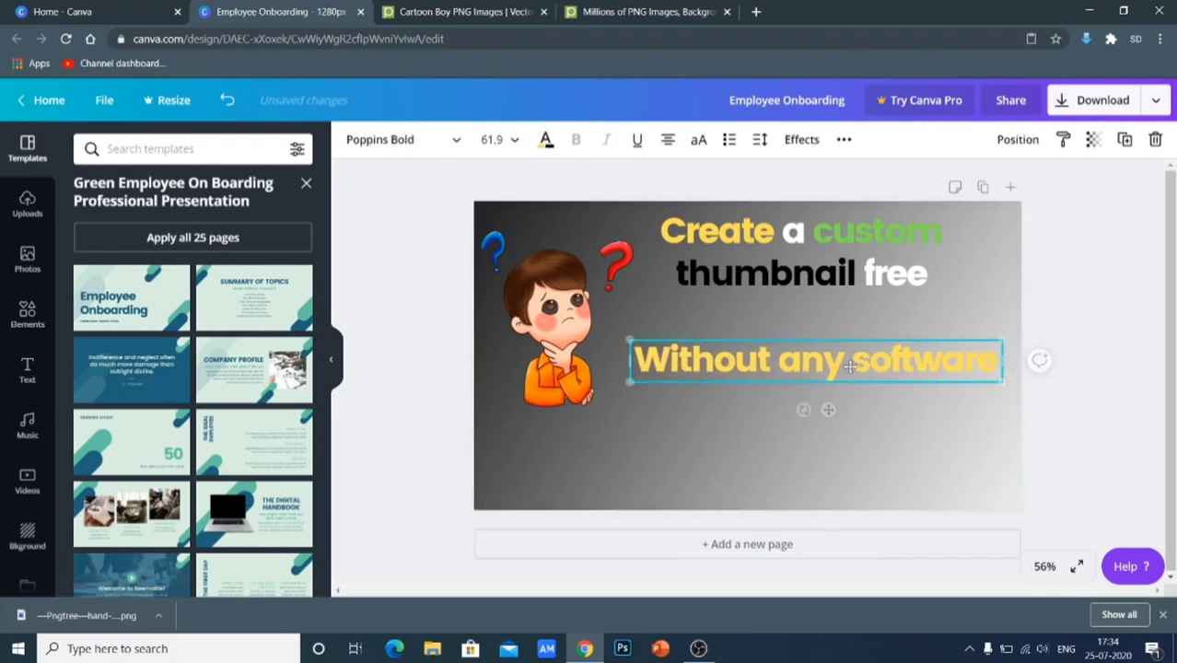
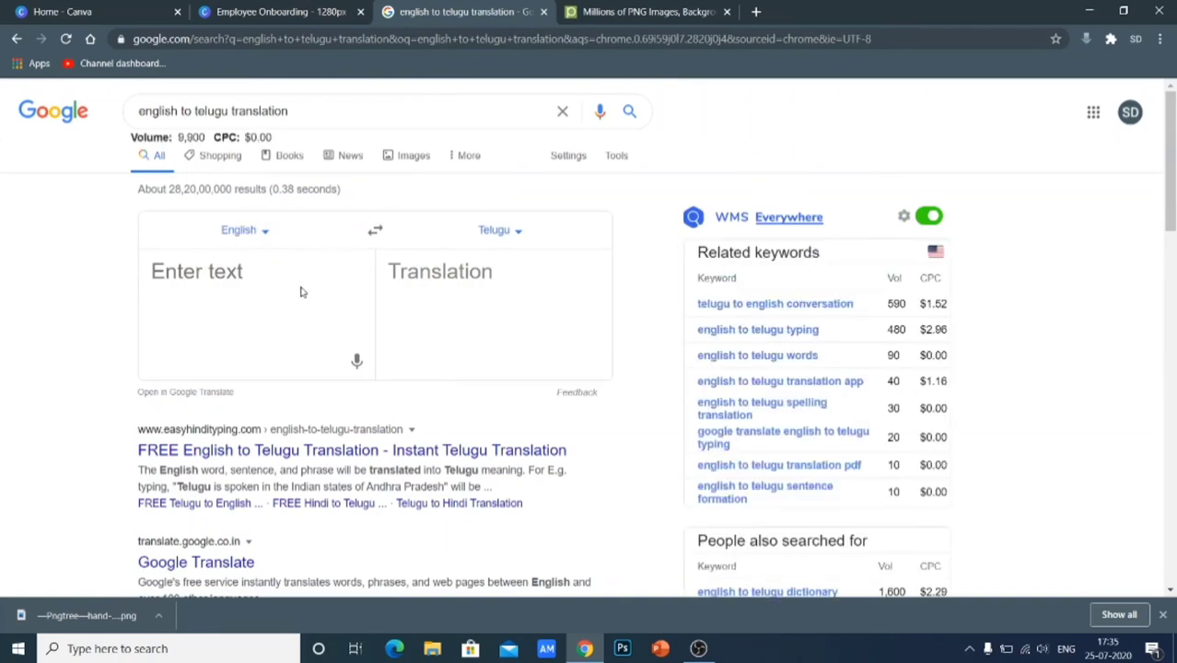
Translate the word "create" from English to Telugu in Google's translator and clear the entry
{"action": "left_click", "coordinate": [254, 268]}
{"action": "type", "text": "cre"}
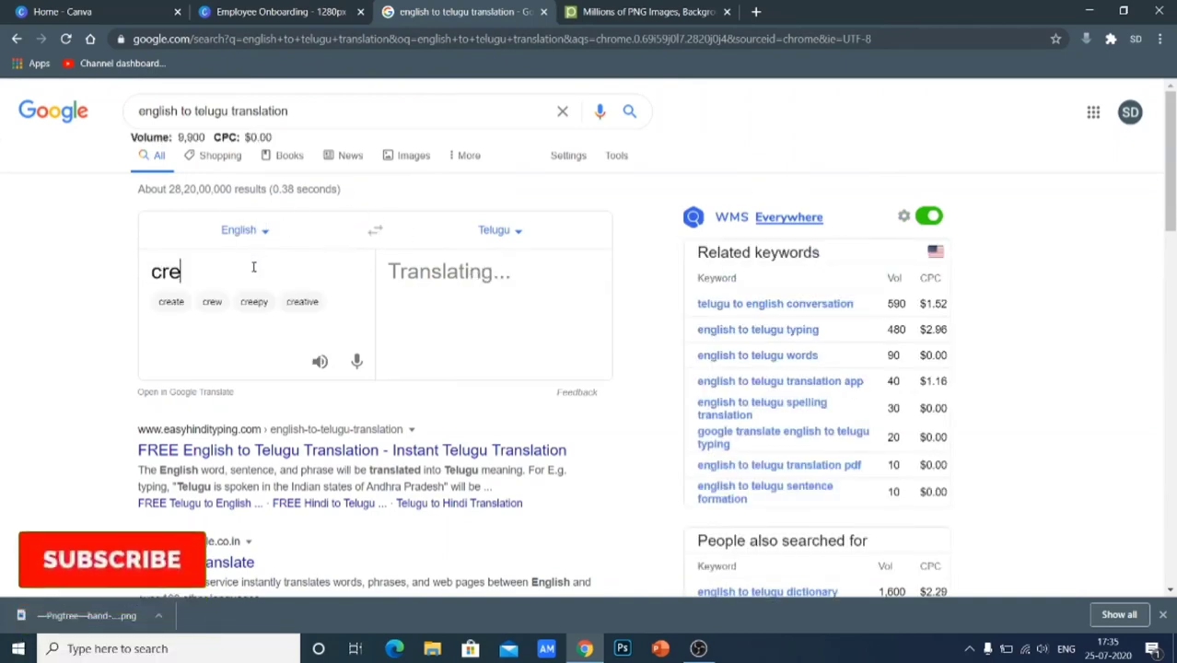
{"action": "key", "text": "BackSpace"}
{"action": "type", "text": "eate"}
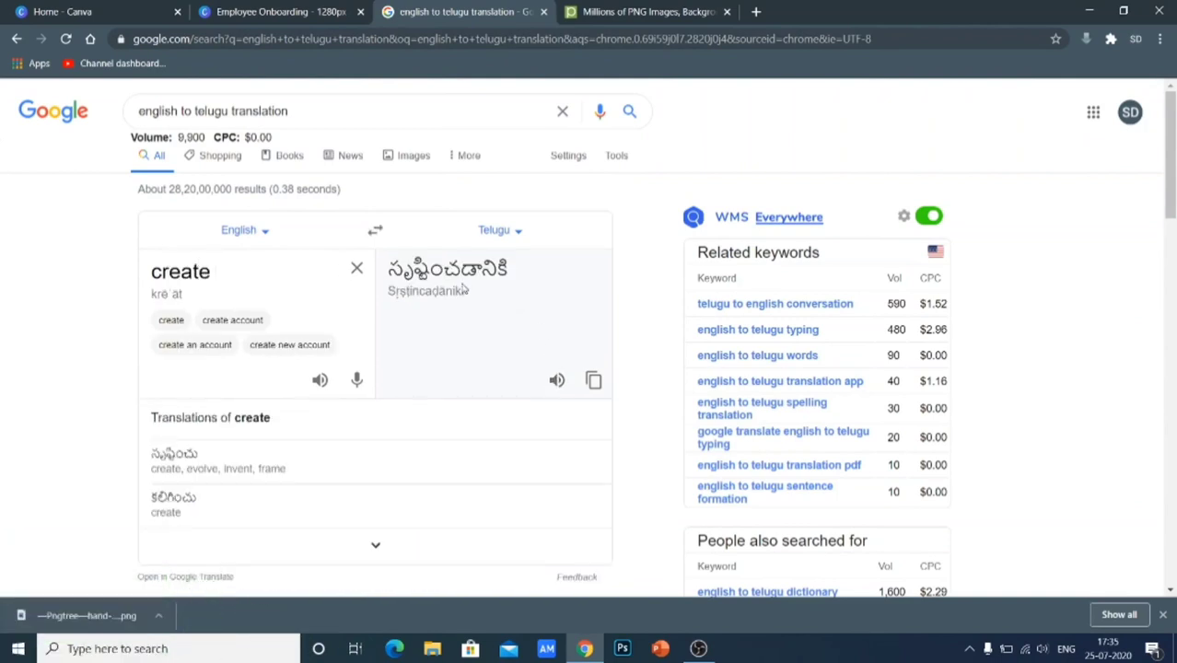
{"action": "left_click", "coordinate": [356, 267]}
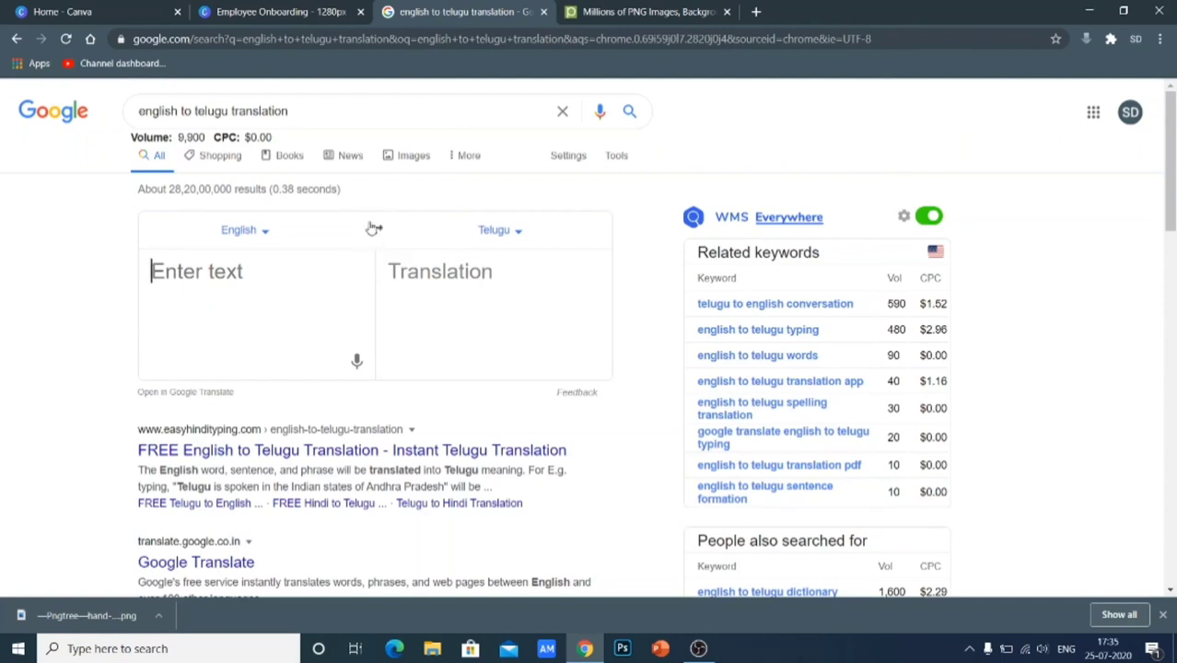
Swap the translation direction to Telugu to English, enter "etu vanti" and convert it to the suggested Telugu script
{"action": "left_click", "coordinate": [375, 231]}
{"action": "type", "text": "ila"}
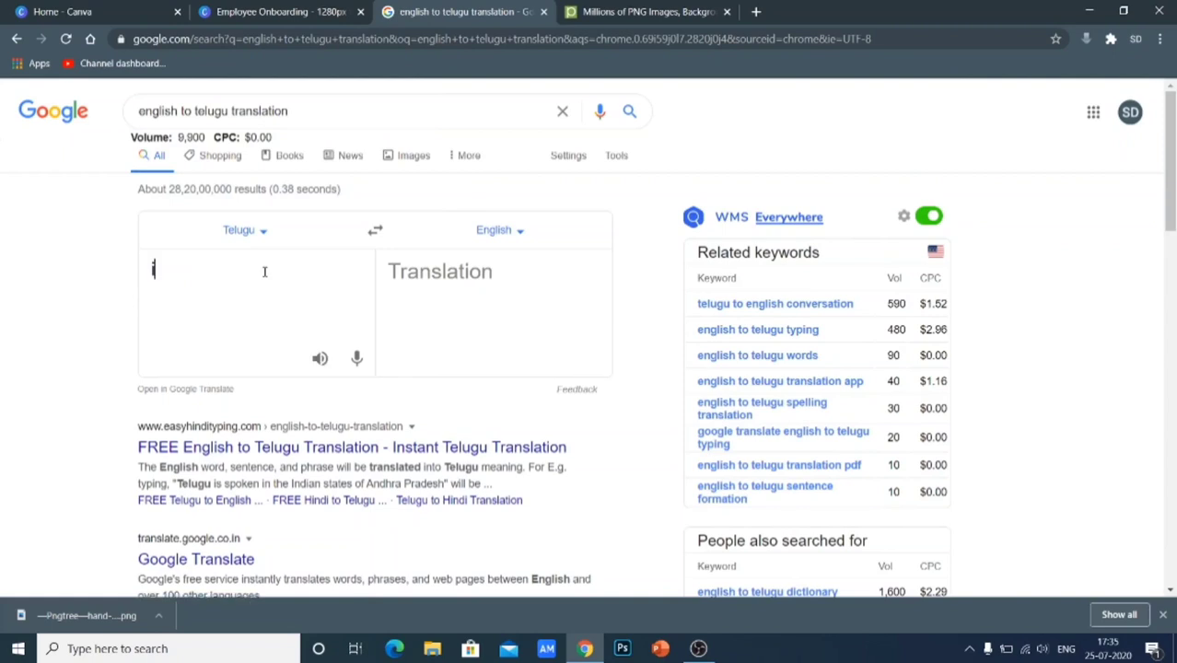
{"action": "key", "text": "BackSpace"}
{"action": "key", "text": "BackSpace"}
{"action": "key", "text": "BackSpace"}
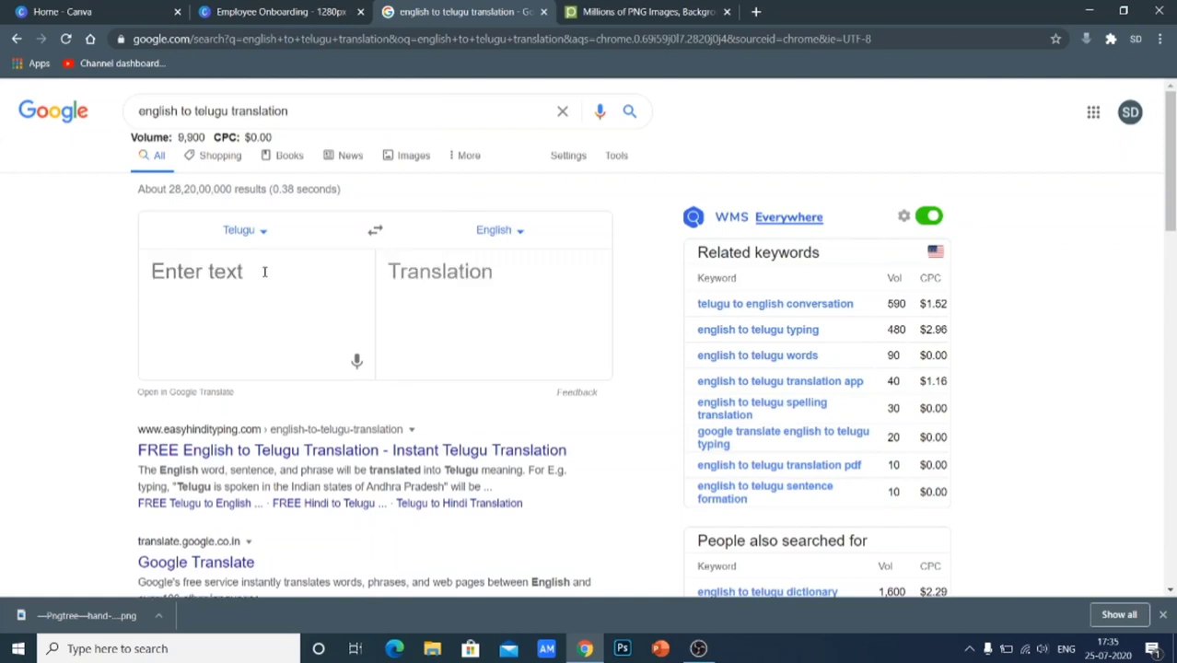
{"action": "type", "text": "et"}
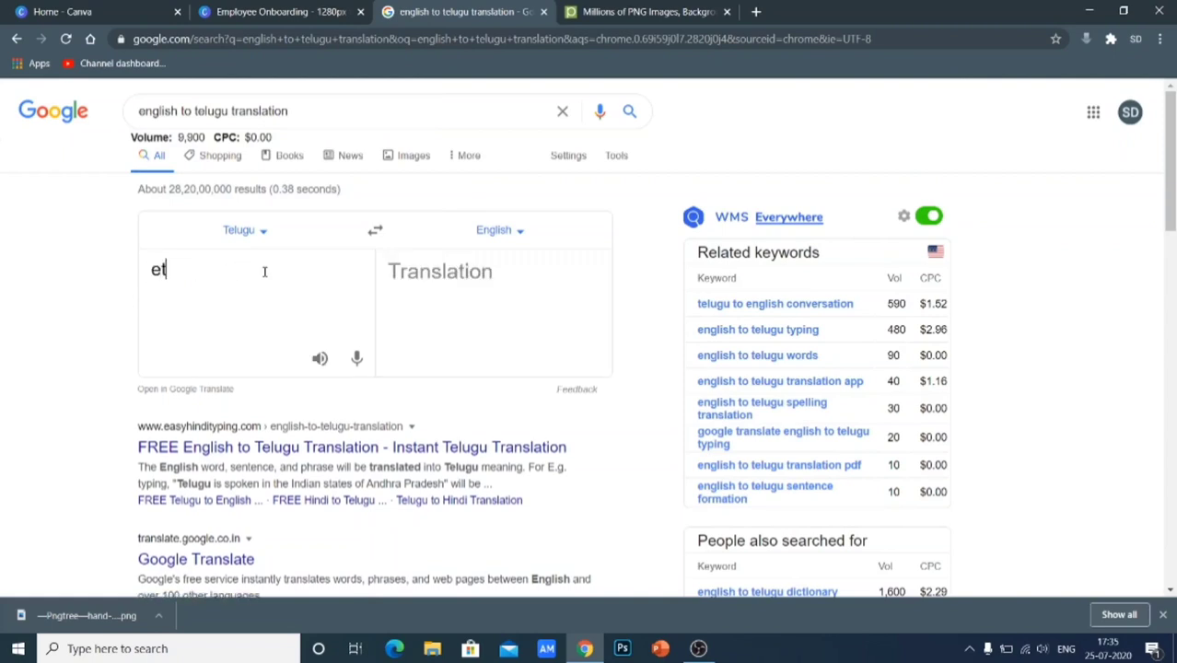
{"action": "type", "text": "u vanto"}
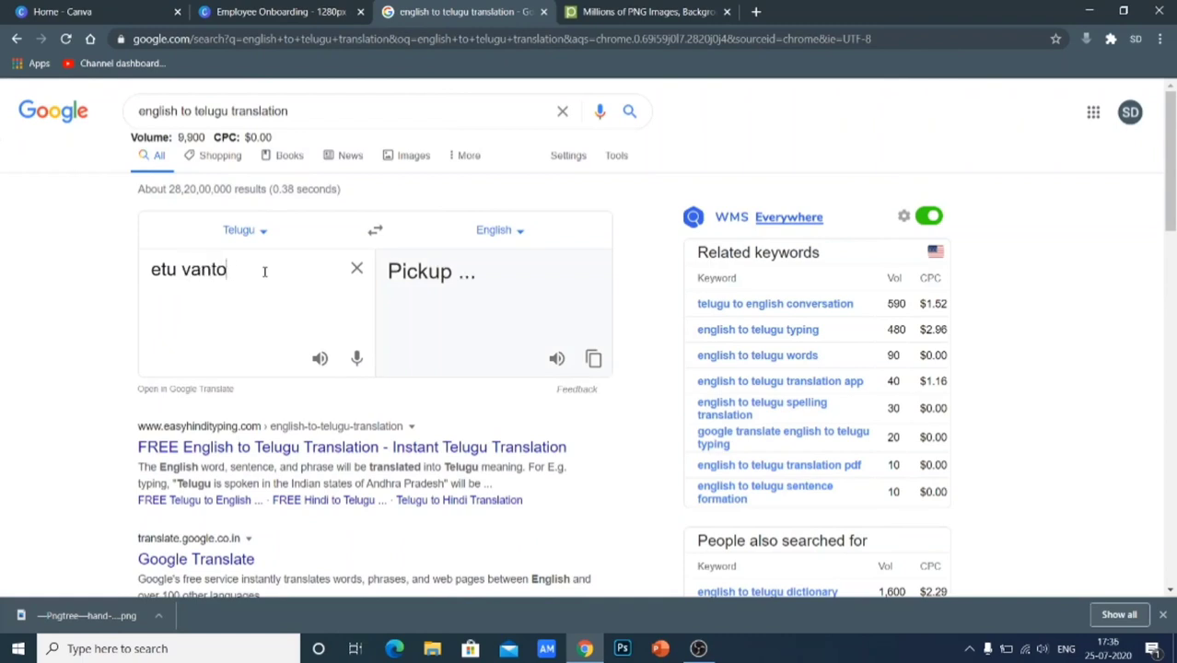
{"action": "key", "text": "BackSpace"}
{"action": "type", "text": "i"}
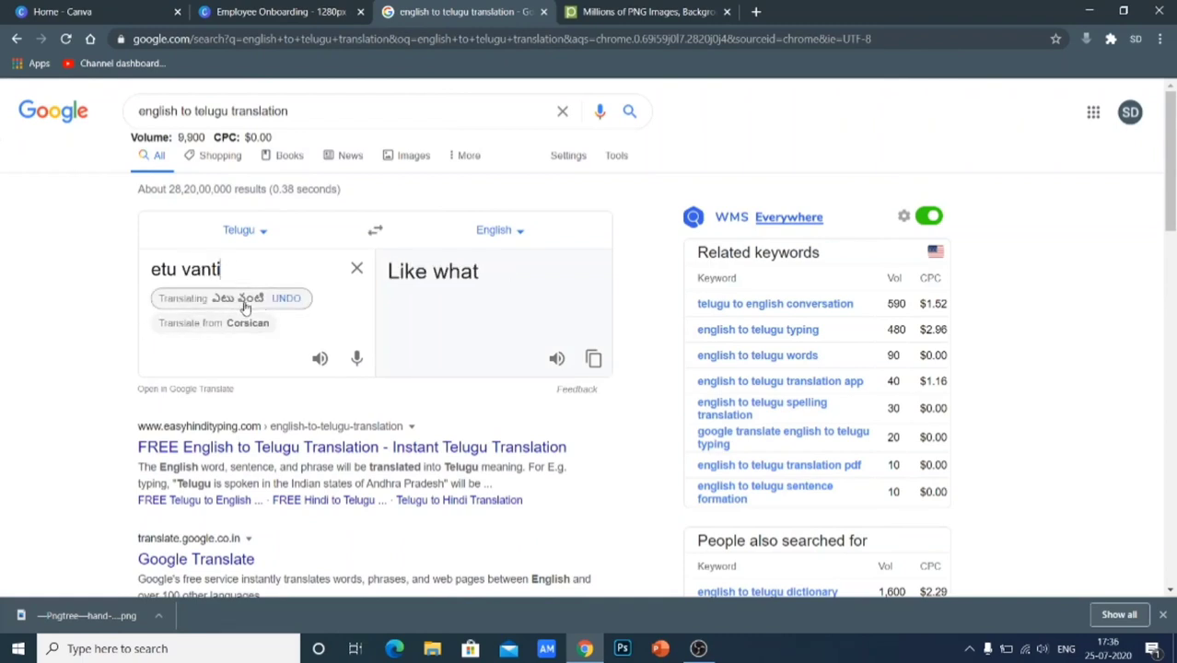
{"action": "left_click", "coordinate": [246, 304]}
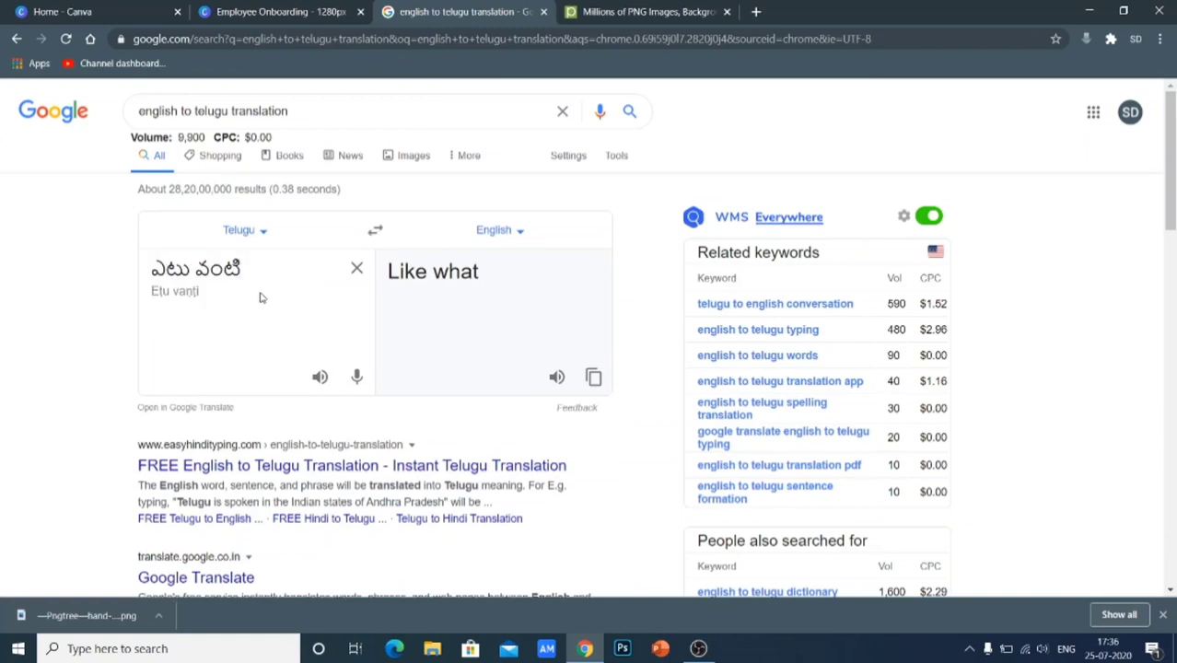
Copy the Telugu phrase "ఎటు వంటి" from the translator
{"action": "left_click_drag", "start_coordinate": [269, 261], "coordinate": [143, 279]}
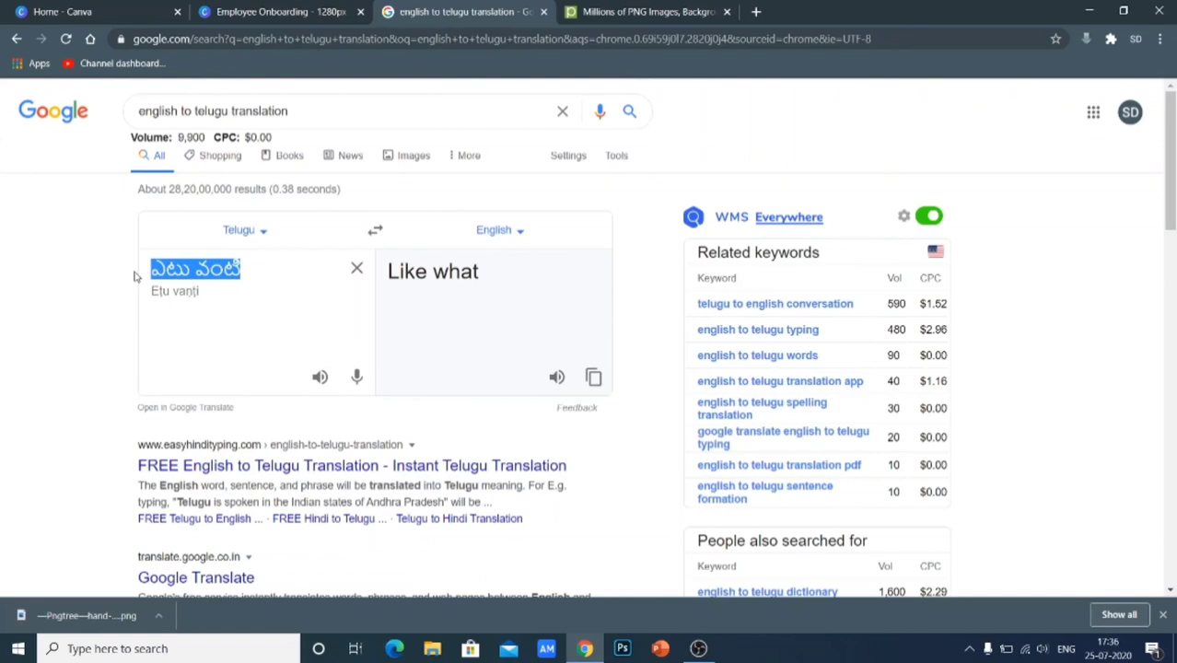
{"action": "right_click", "coordinate": [266, 268]}
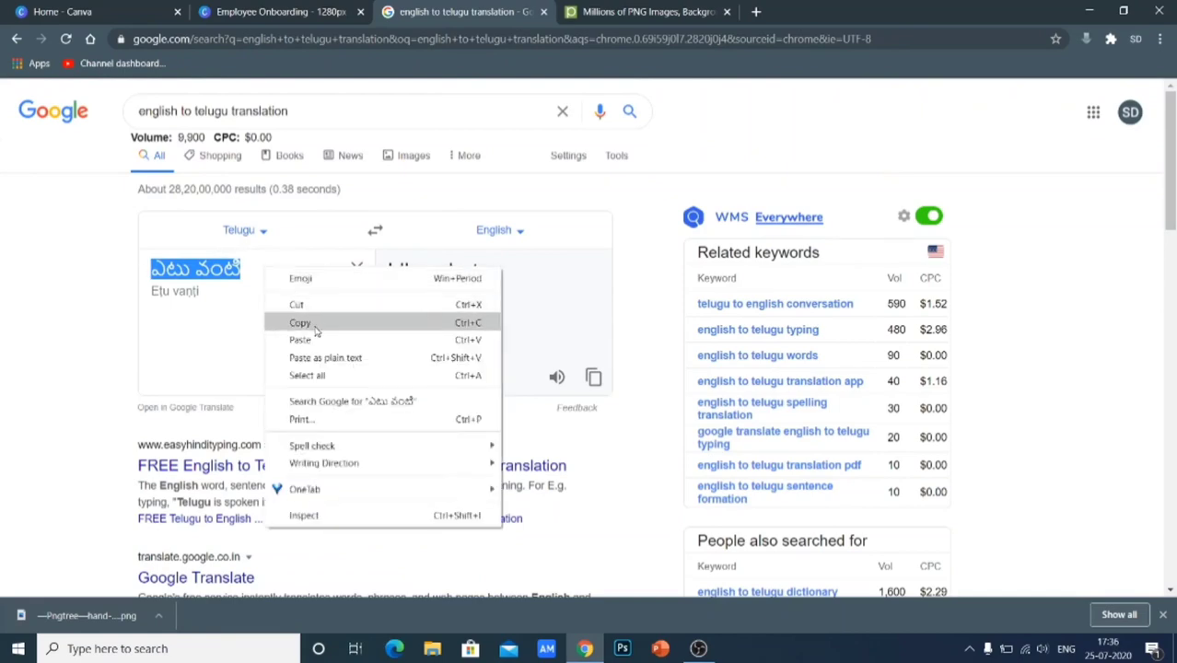
{"action": "left_click", "coordinate": [314, 324]}
Switch to the Canva design and replace the lower "Without any software" line with the copied Telugu phrase
{"action": "left_click", "coordinate": [313, 11]}
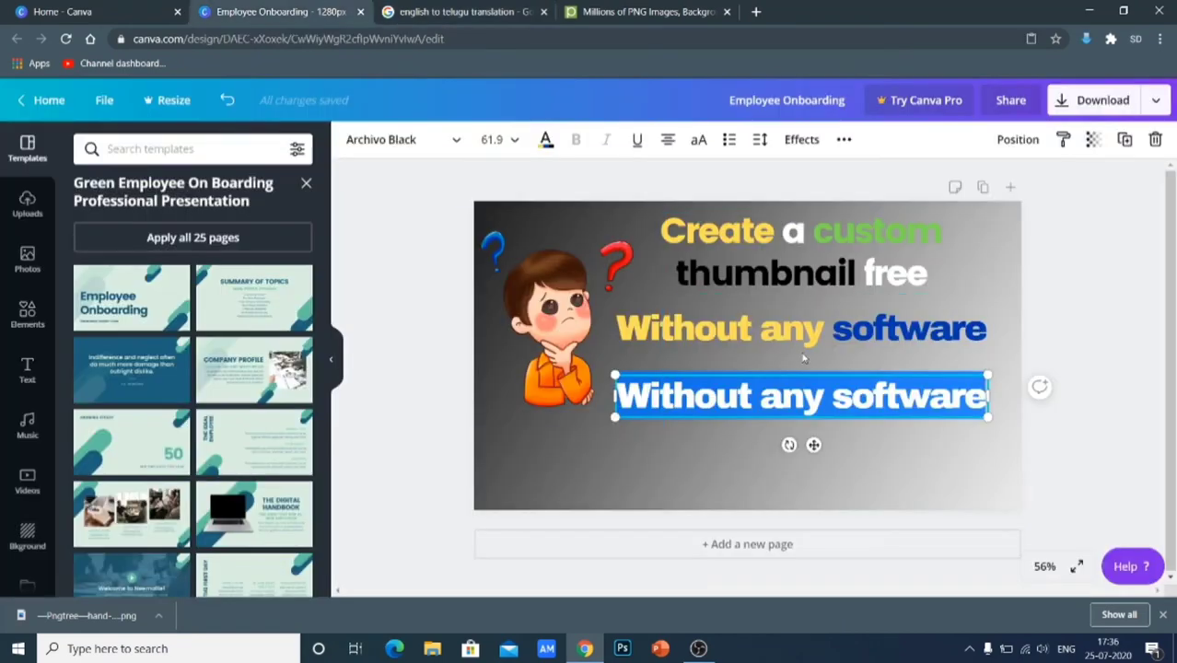
{"action": "left_click", "coordinate": [836, 395]}
{"action": "key", "text": "ctrl+a"}
{"action": "key", "text": "ctrl+v"}
{"action": "left_click", "coordinate": [940, 464]}
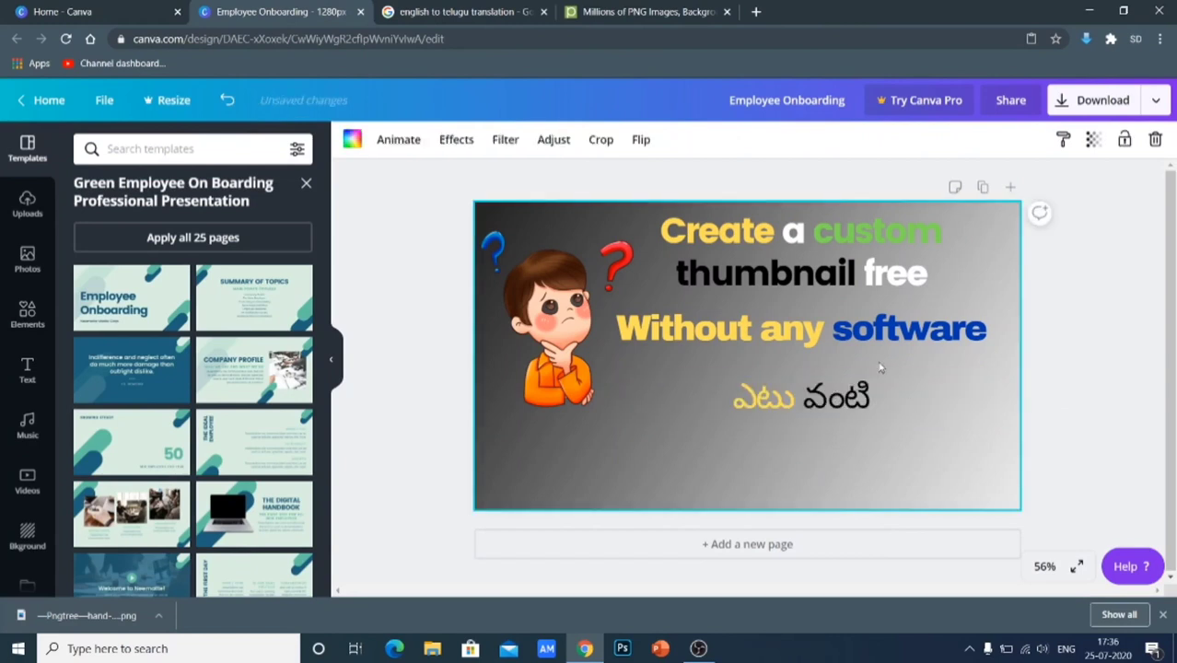
Change the font of the Telugu text to Poppins Bold
{"action": "left_click", "coordinate": [875, 405]}
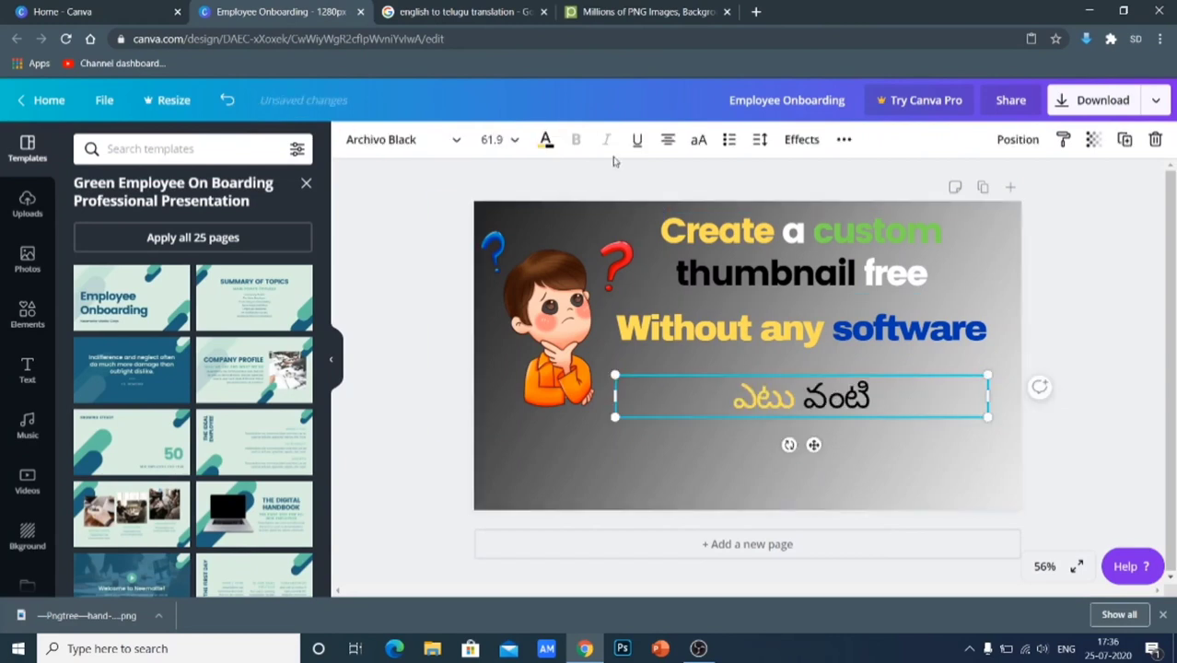
{"action": "left_click", "coordinate": [653, 475]}
{"action": "left_click", "coordinate": [797, 388]}
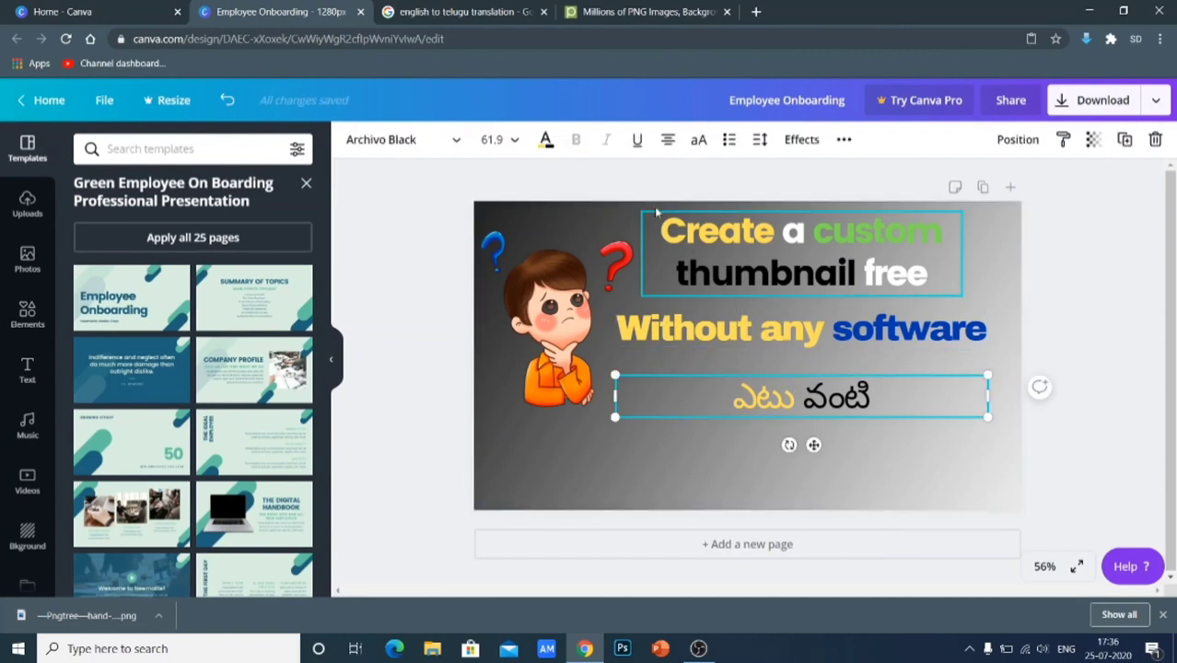
{"action": "left_click", "coordinate": [942, 428]}
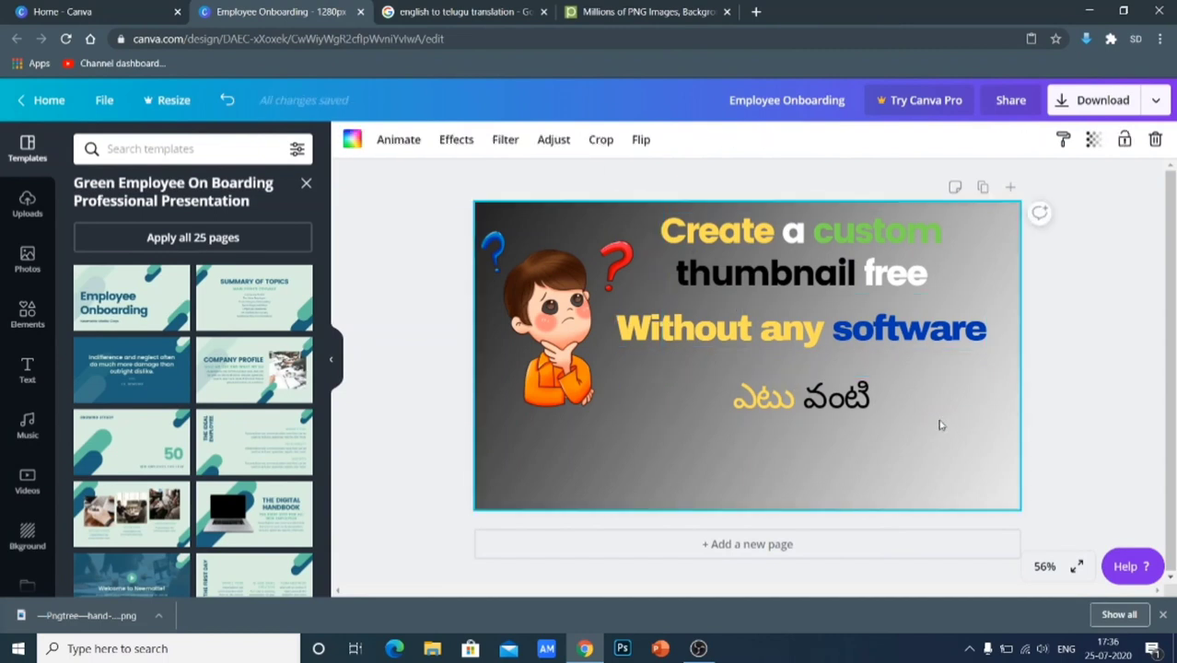
{"action": "left_click", "coordinate": [834, 391]}
{"action": "left_click", "coordinate": [402, 143]}
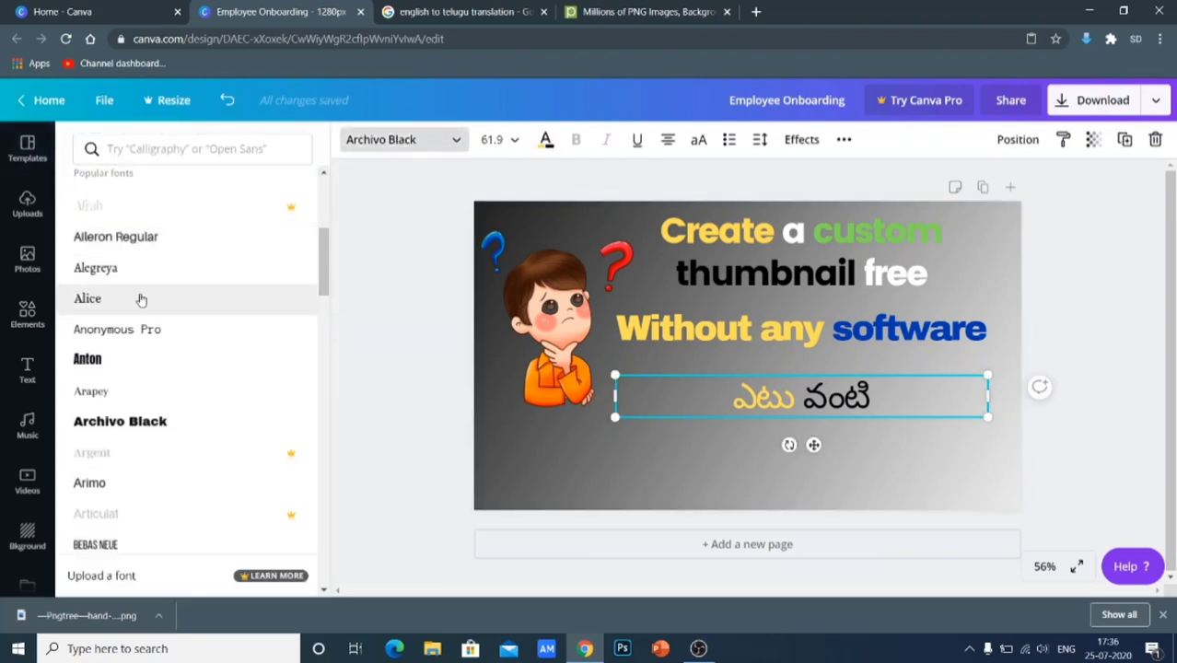
{"action": "scroll", "coordinate": [136, 309], "scroll_direction": "up", "scroll_amount": 3}
{"action": "left_click", "coordinate": [135, 197]}
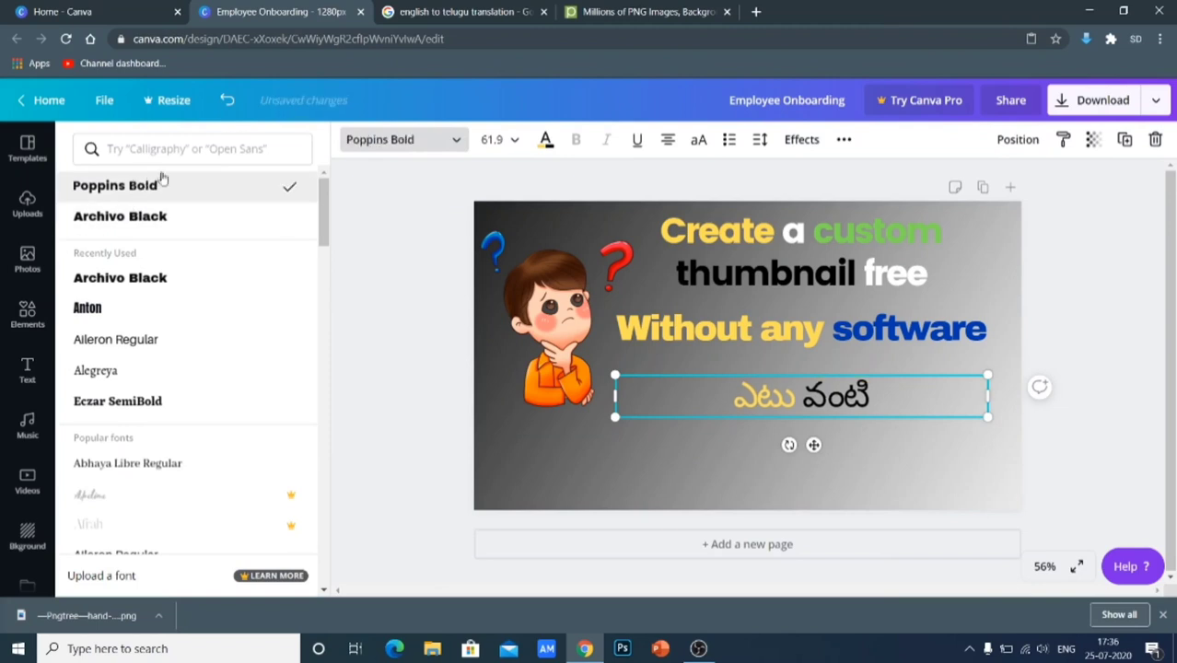
{"action": "left_click", "coordinate": [788, 522]}
Narrow the Telugu text's box so that it fits closely around the phrase
{"action": "left_click", "coordinate": [893, 385]}
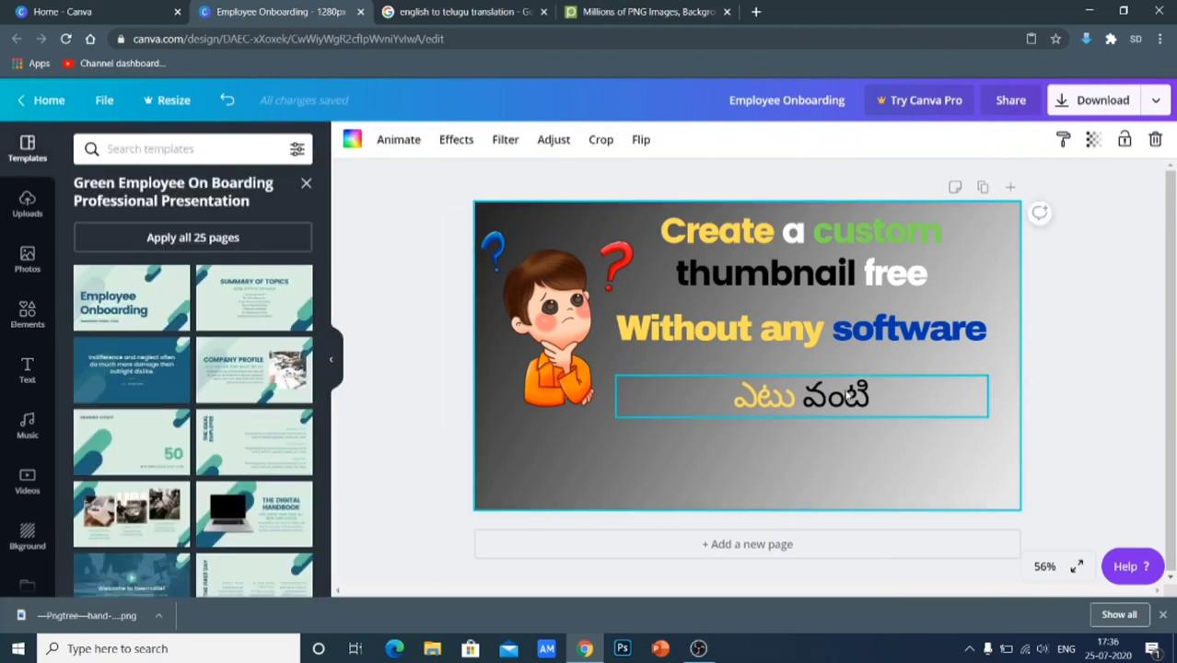
{"action": "left_click", "coordinate": [947, 397]}
{"action": "left_click_drag", "start_coordinate": [988, 394], "coordinate": [770, 409]}
{"action": "left_click", "coordinate": [833, 387]}
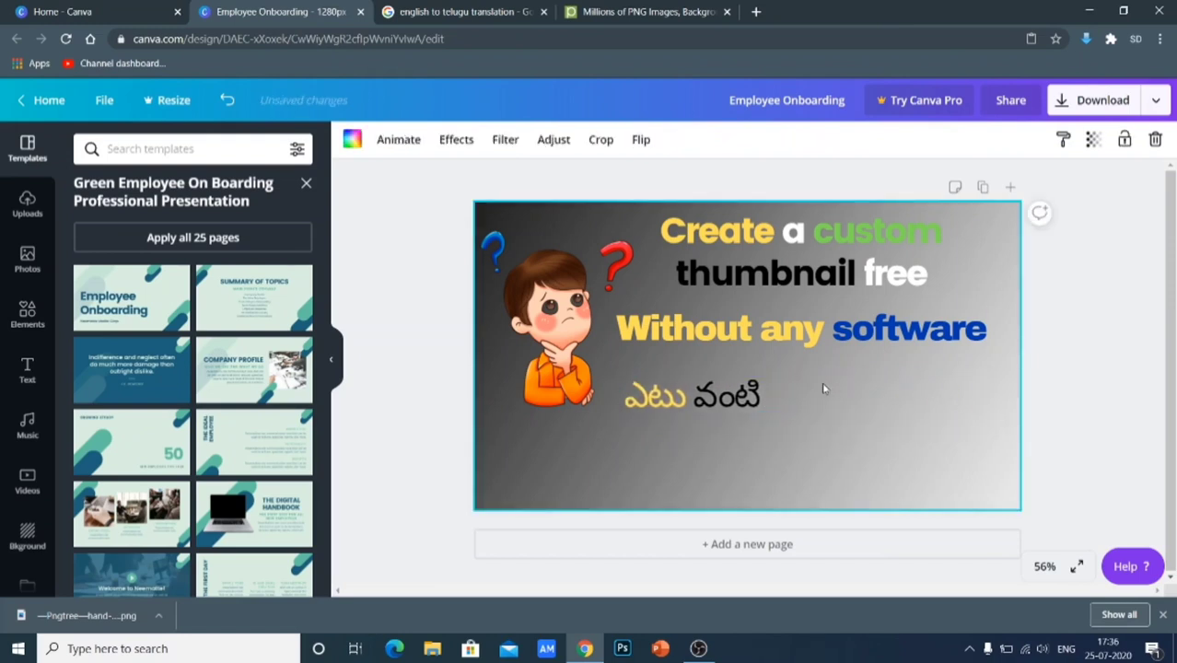
Duplicate the "Without any software" line, place the copy beside the Telugu phrase and replace its text with "Software"
{"action": "left_click", "coordinate": [750, 323]}
{"action": "key", "text": "ctrl+v"}
{"action": "left_click_drag", "start_coordinate": [751, 324], "coordinate": [898, 381]}
{"action": "double_click", "coordinate": [913, 385]}
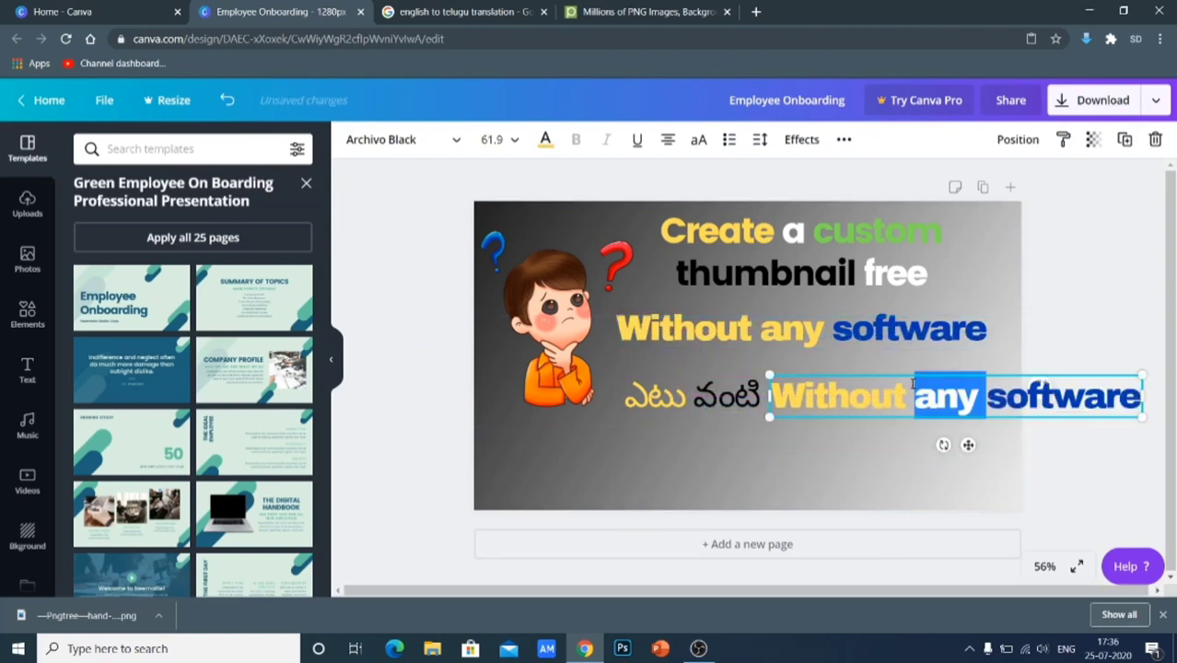
{"action": "key", "text": "ctrl+a"}
{"action": "type", "text": "Software"}
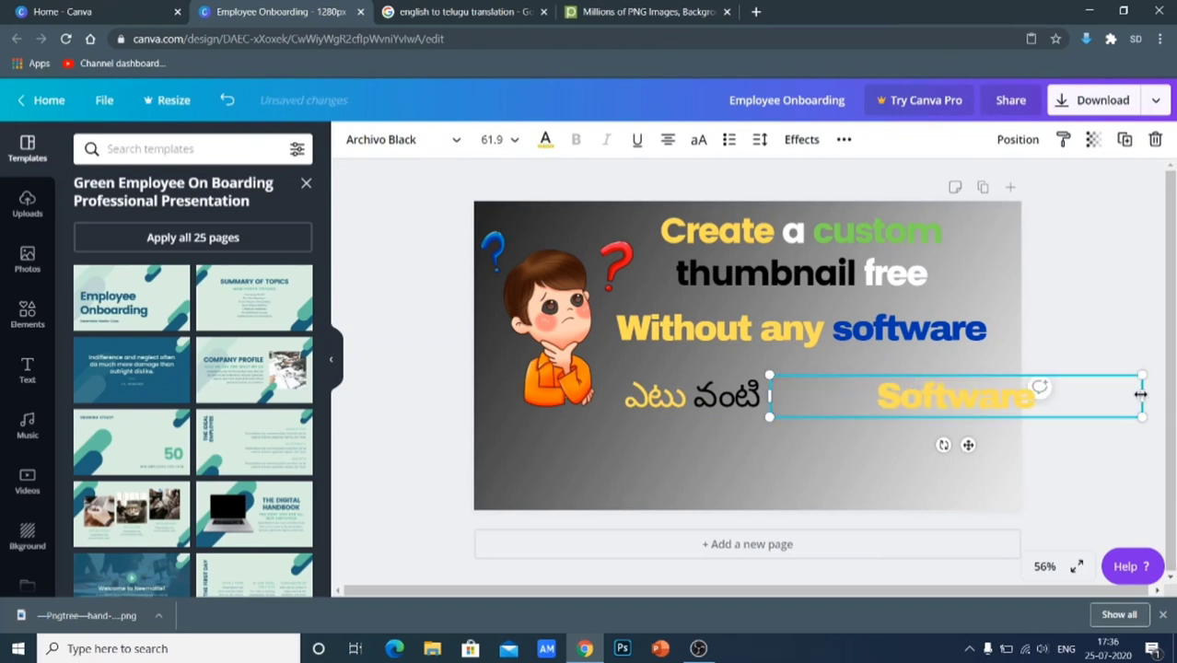
Narrow the new "Software" text box to fit its word and slightly enlarge the Telugu phrase beside it
{"action": "left_click_drag", "start_coordinate": [1141, 395], "coordinate": [943, 402]}
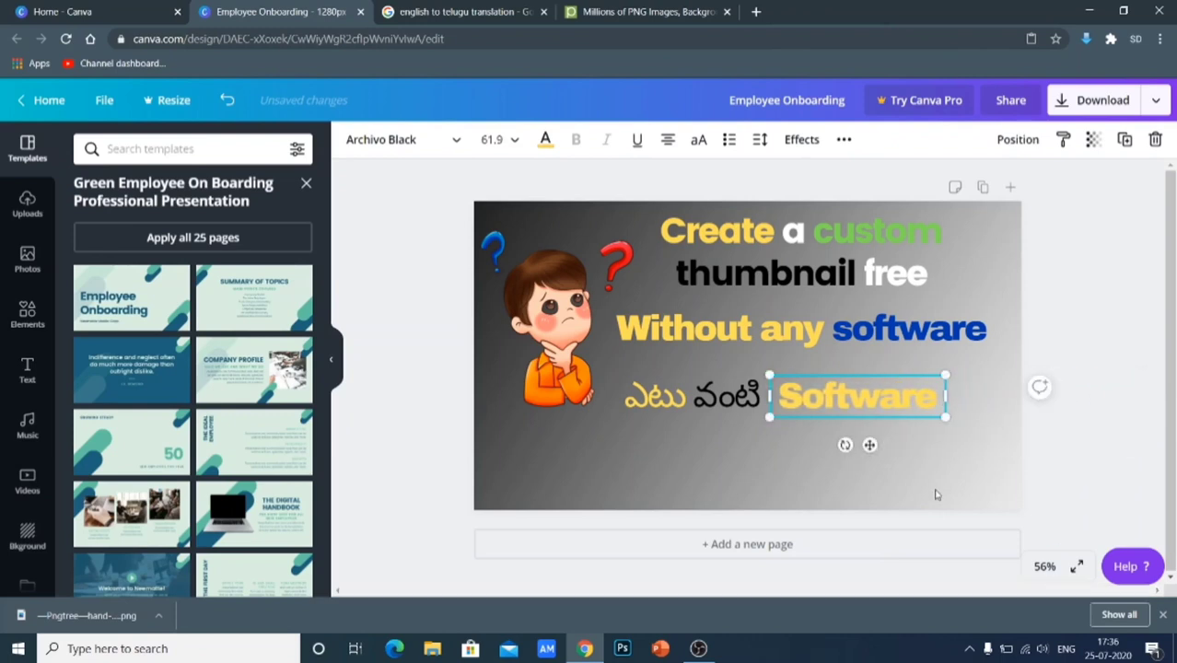
{"action": "left_click", "coordinate": [933, 492]}
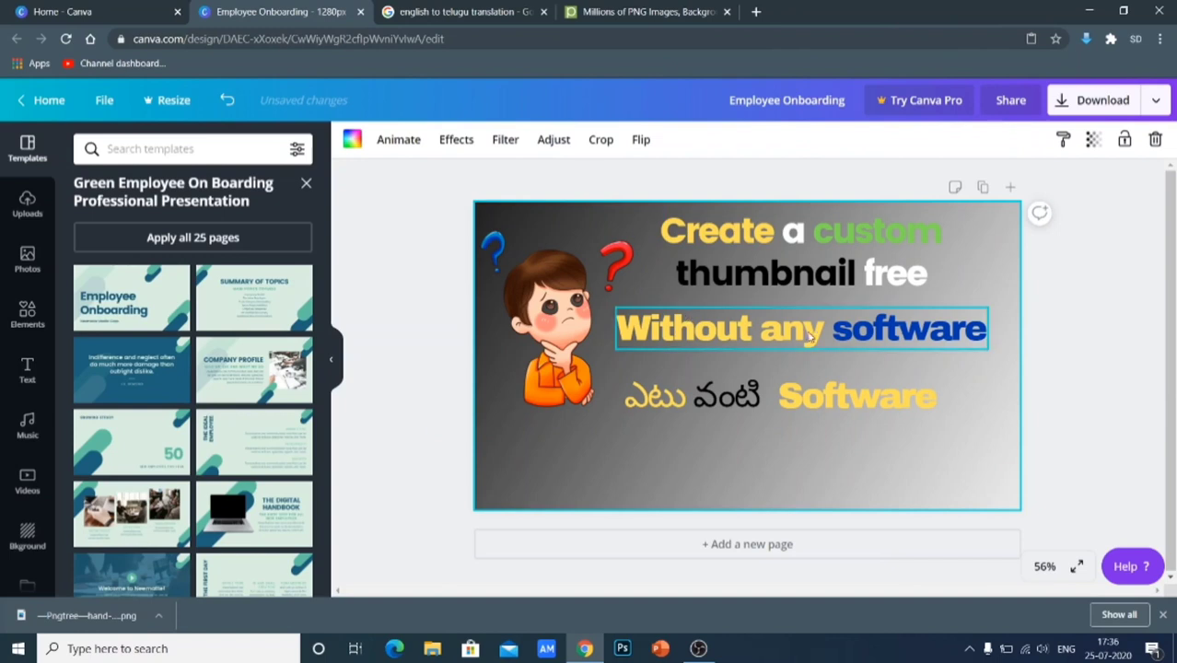
{"action": "left_click_drag", "start_coordinate": [697, 396], "coordinate": [702, 398]}
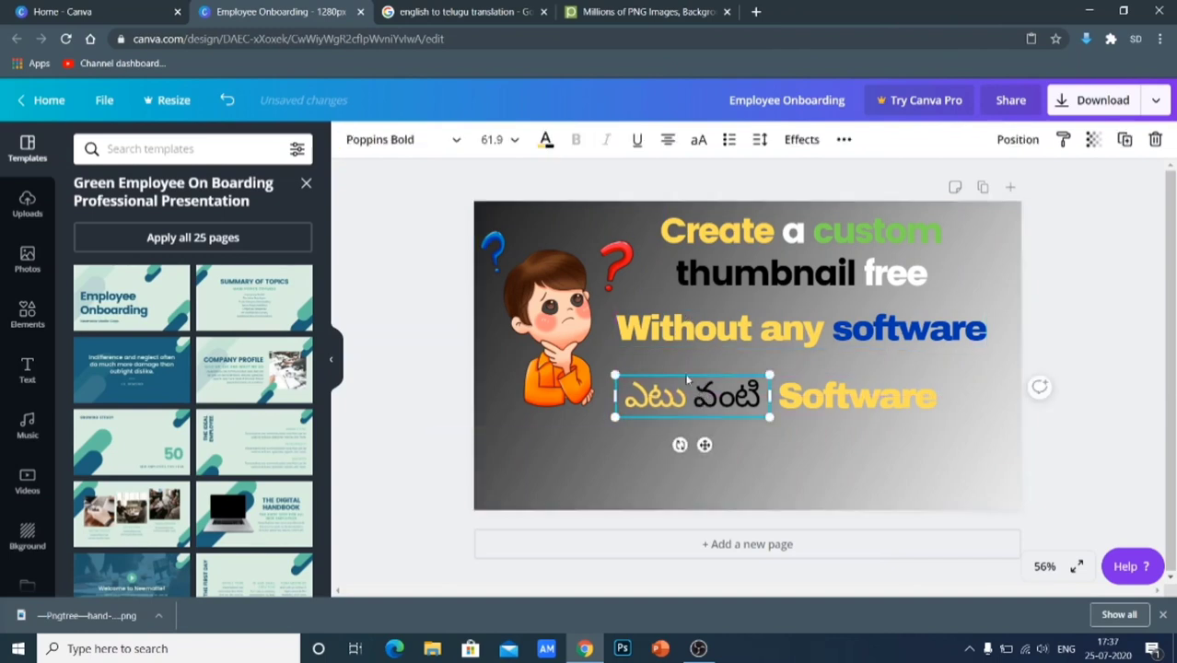
{"action": "mouse_move", "coordinate": [770, 416]}
{"action": "left_mouse_down"}
{"action": "mouse_move", "coordinate": [784, 429]}
{"action": "mouse_move", "coordinate": [772, 427]}
{"action": "left_mouse_up"}
{"action": "left_click", "coordinate": [845, 436]}
Duplicate the yellow "Software" text, place the copy below the Telugu phrase and change its wording to "Use"
{"action": "left_click", "coordinate": [814, 414]}
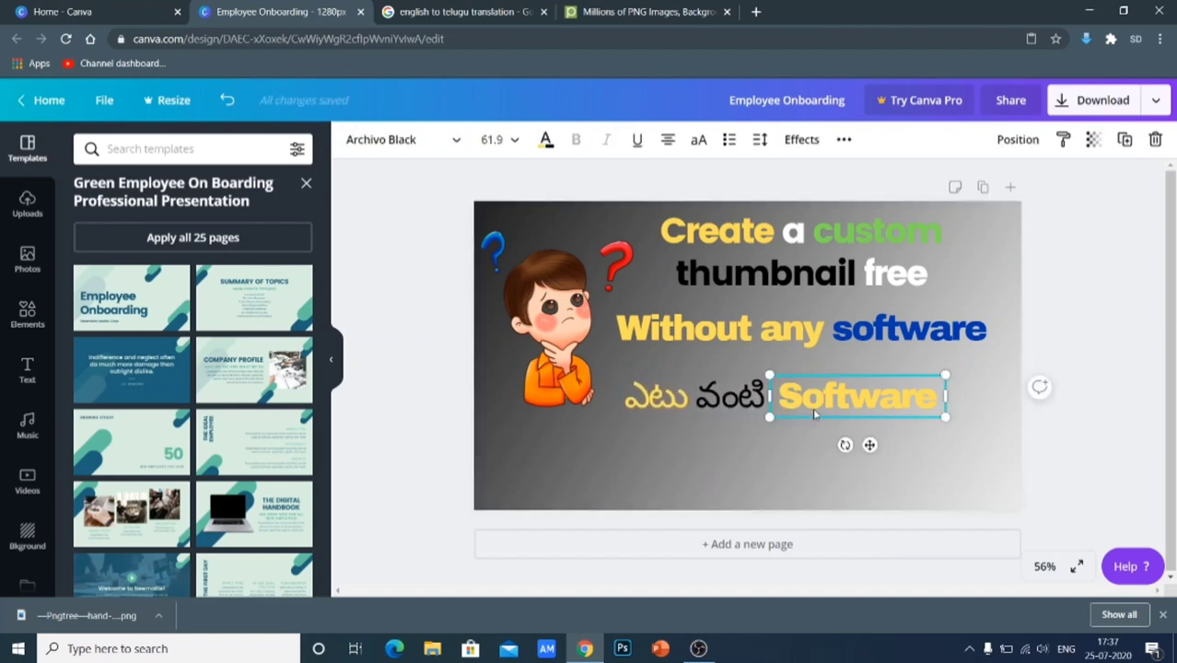
{"action": "key", "text": "ctrl+d"}
{"action": "left_click_drag", "start_coordinate": [826, 409], "coordinate": [654, 453]}
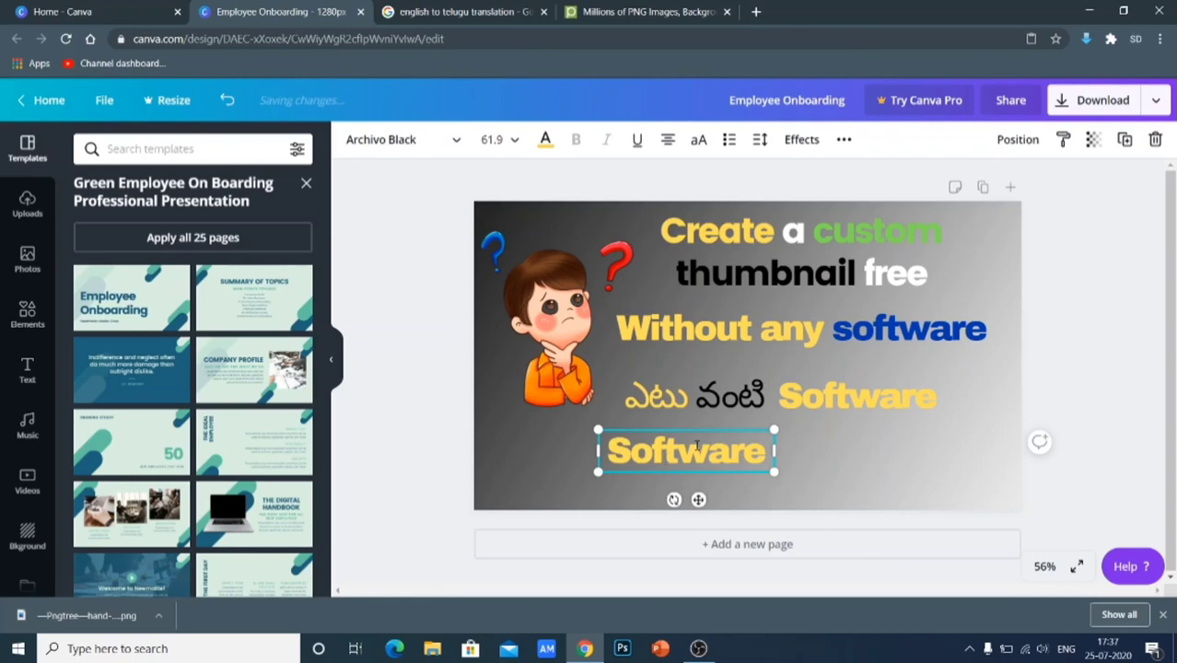
{"action": "double_click", "coordinate": [697, 445]}
{"action": "type", "text": "Use"}
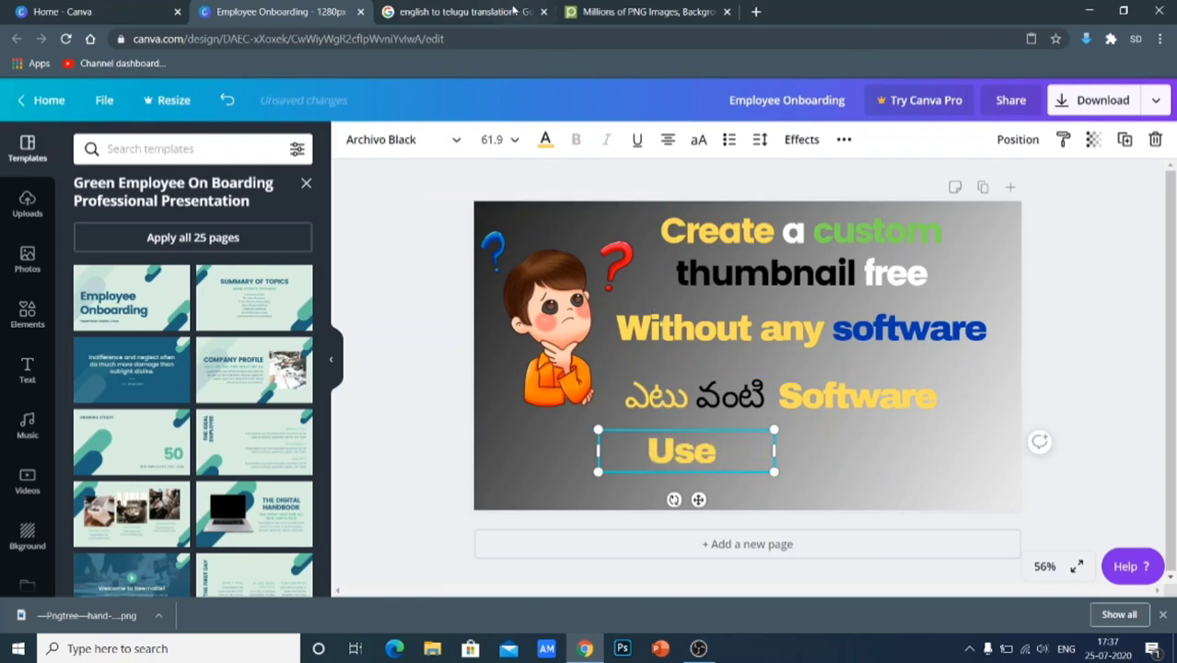
Switch to the Google translator, enter "cheyakunna" as Telugu and copy the resulting word "చేయకున్నా"
{"action": "left_click", "coordinate": [492, 8]}
{"action": "type", "text": "c"}
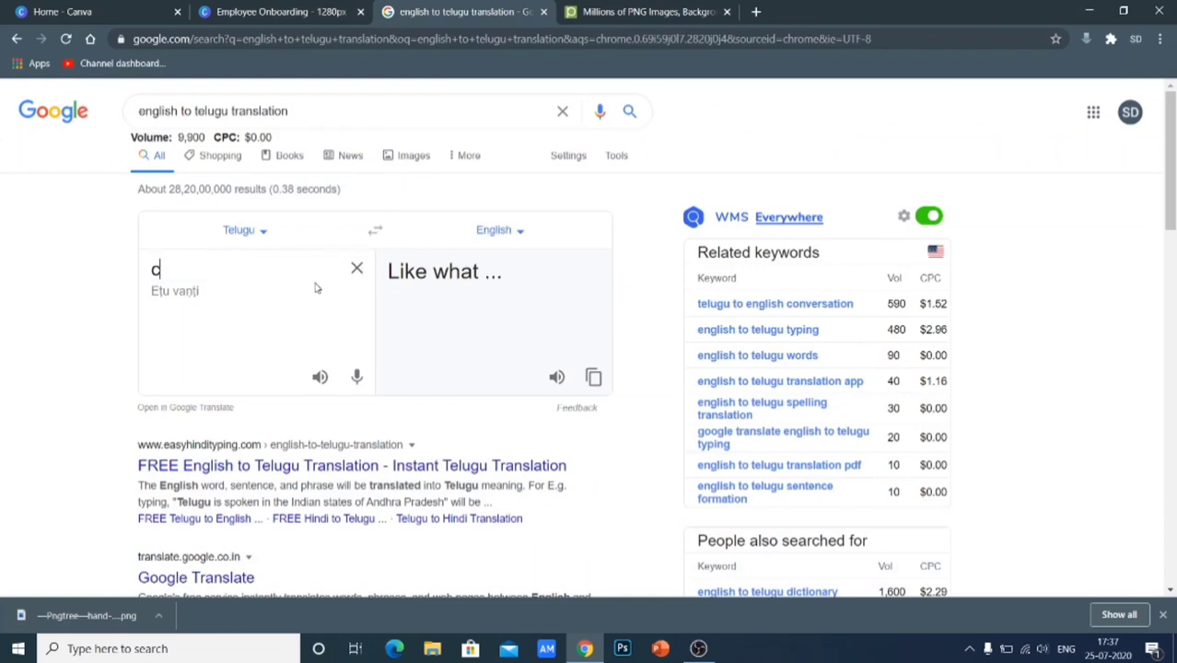
{"action": "type", "text": "heyakunna"}
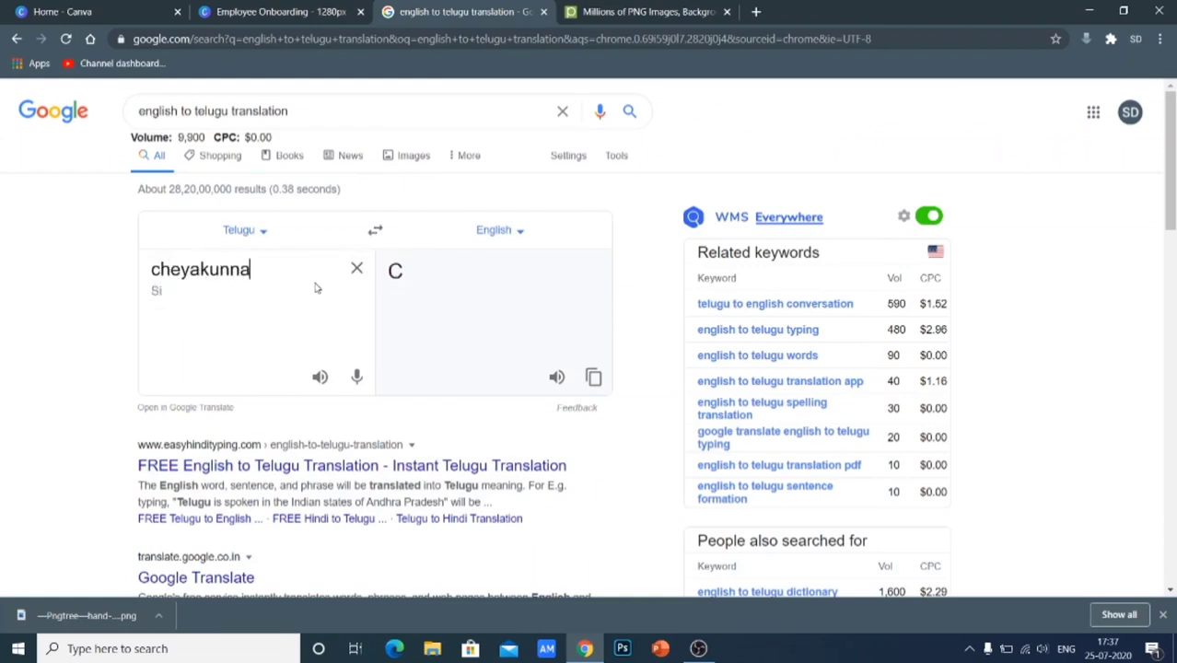
{"action": "left_click", "coordinate": [238, 324]}
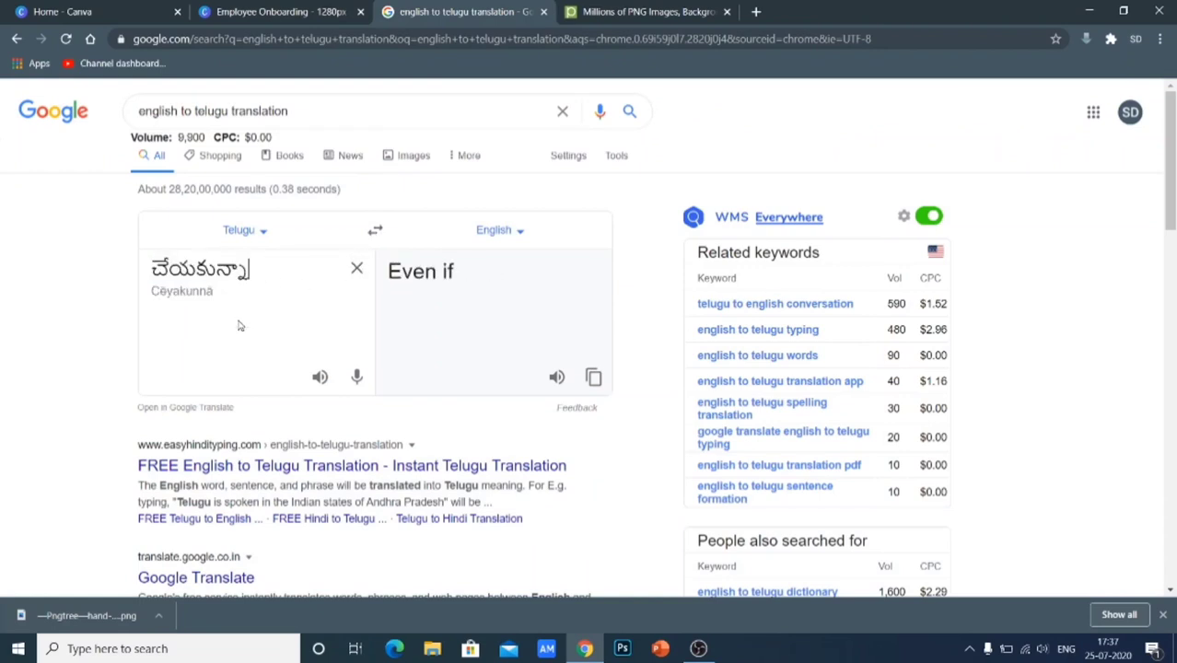
{"action": "left_click", "coordinate": [246, 270]}
{"action": "key", "text": "ctrl+a"}
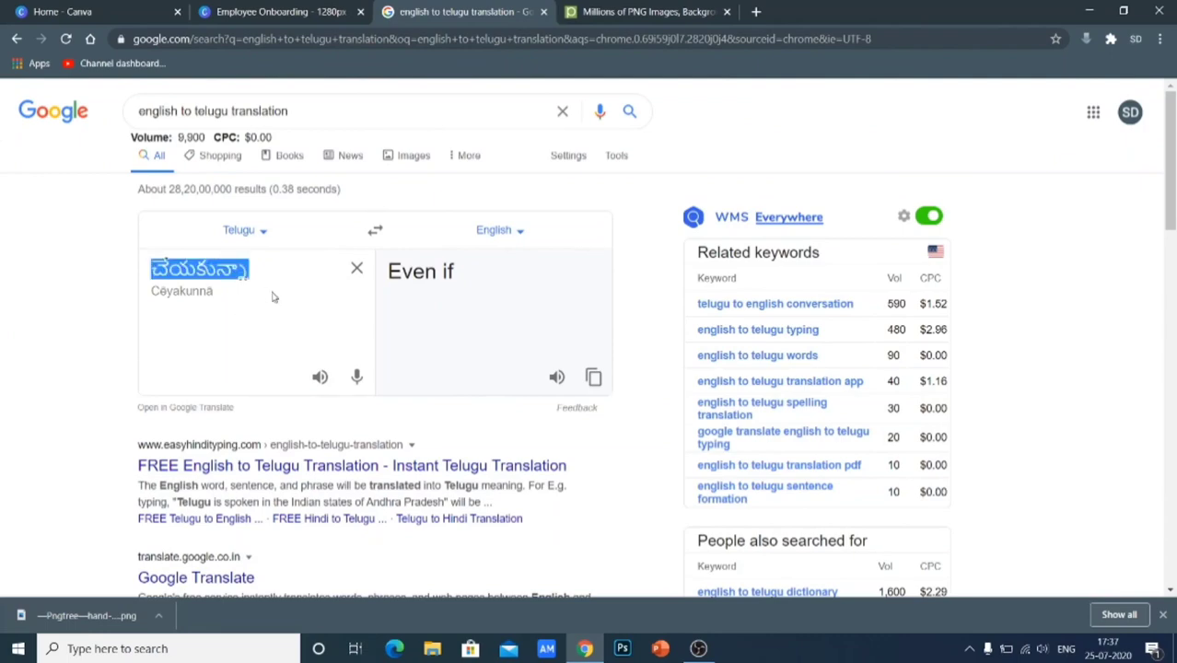
Switch to the Canva design, add "చేయకున్నా" after "Use" in a widened box and shift the line towards the canvas's left edge
{"action": "left_click", "coordinate": [265, 11]}
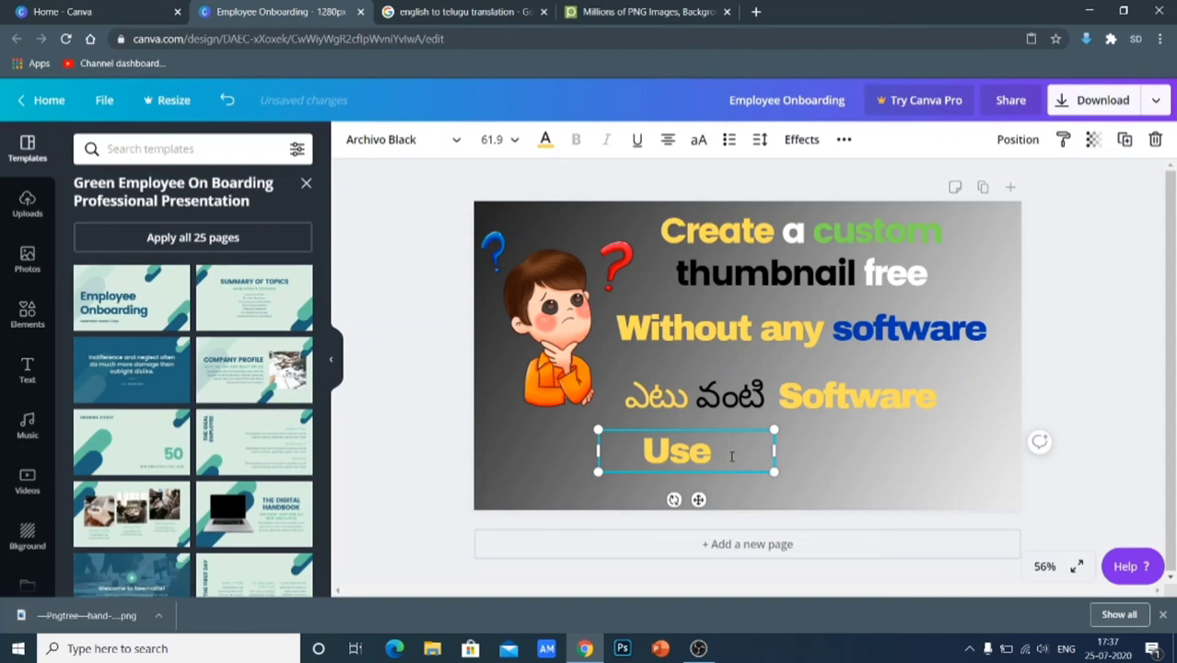
{"action": "key", "text": "ctrl+v"}
{"action": "left_click_drag", "start_coordinate": [775, 428], "coordinate": [904, 454]}
{"action": "left_click", "coordinate": [936, 463]}
{"action": "left_click_drag", "start_coordinate": [797, 451], "coordinate": [681, 449]}
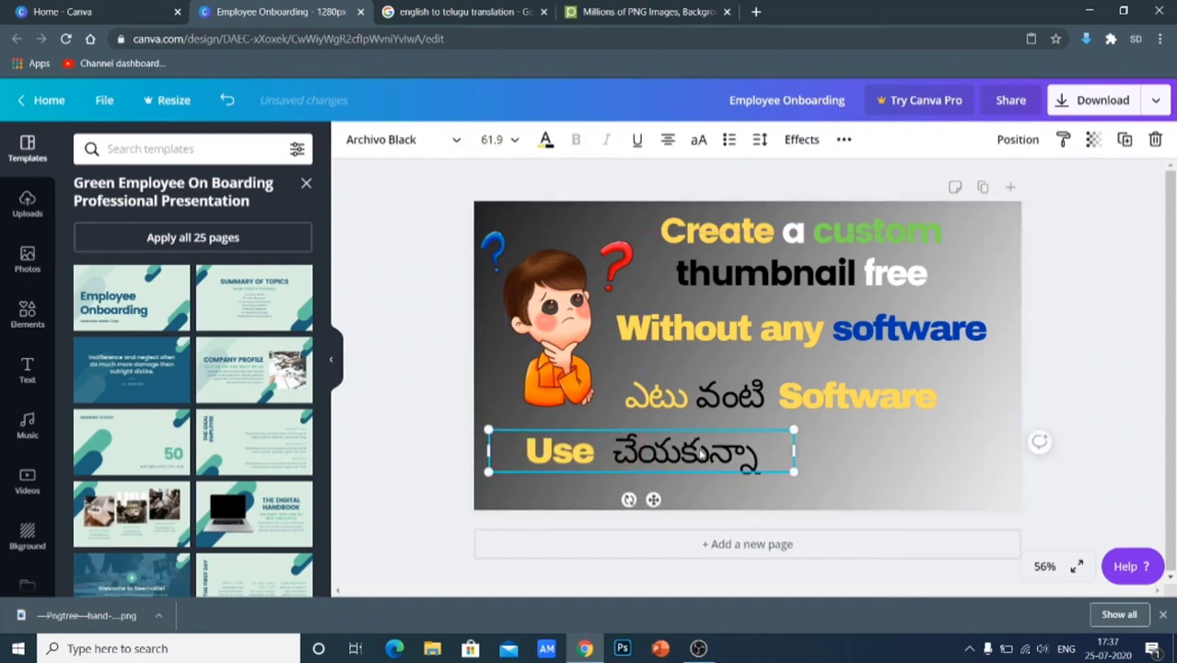
{"action": "left_click", "coordinate": [991, 440]}
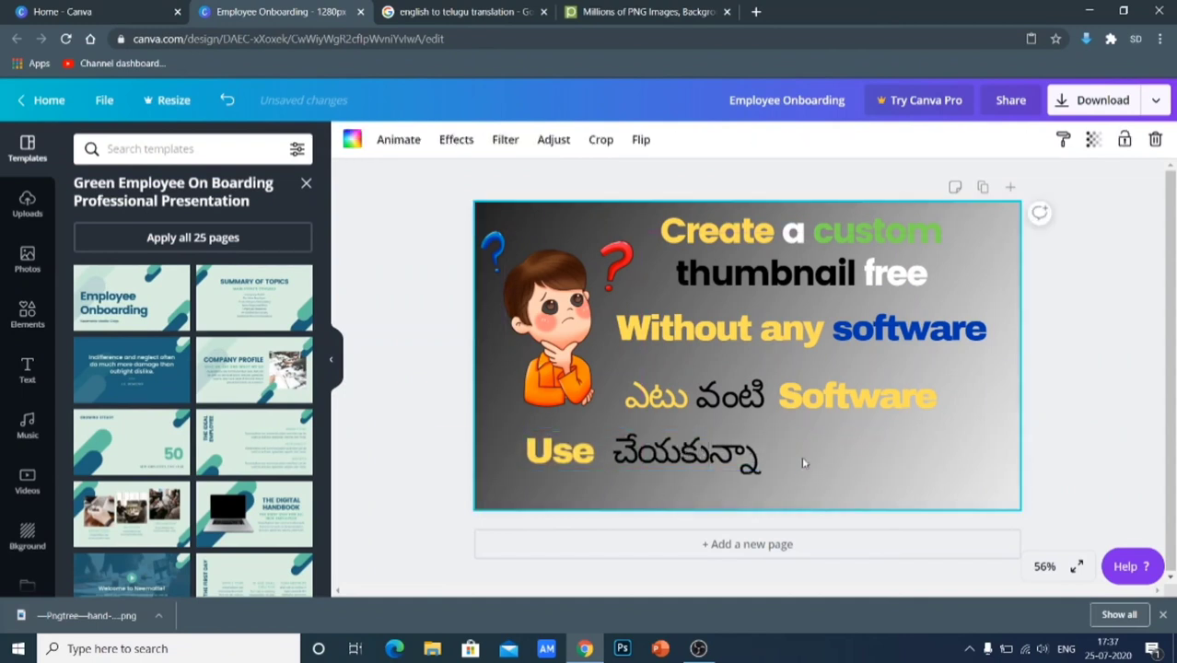
Duplicate the "Use చేయకున్నా" line, place the copy directly to its right and select all the copy's text
{"action": "left_click", "coordinate": [710, 462]}
{"action": "left_click_drag", "start_coordinate": [710, 461], "coordinate": [972, 446]}
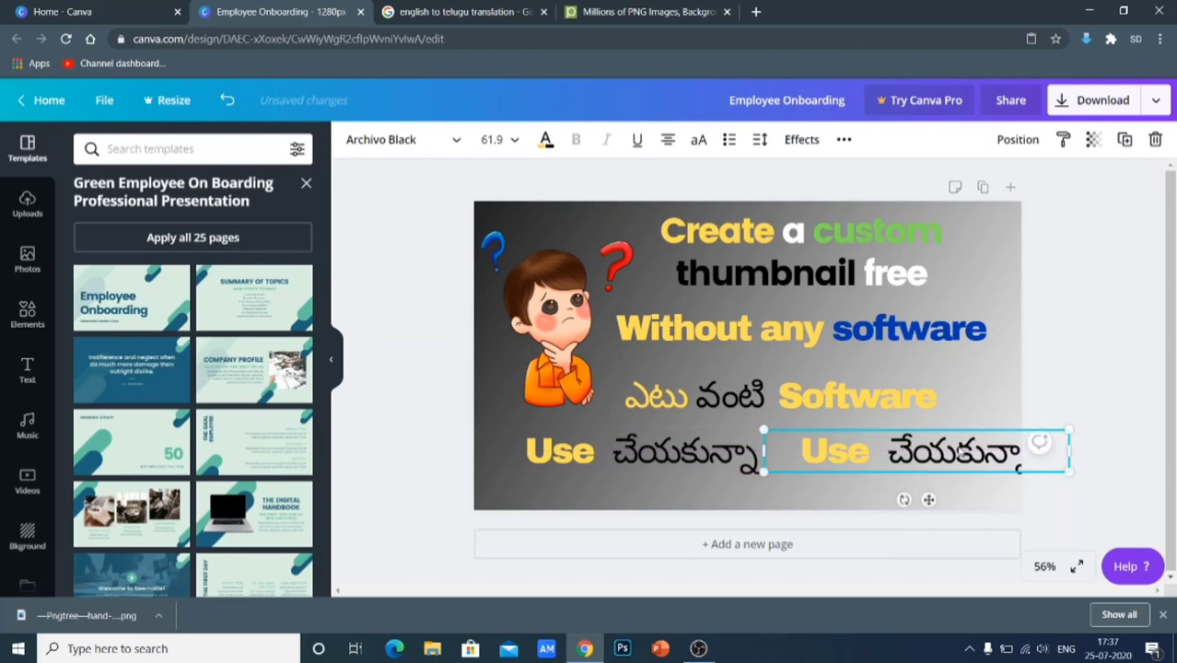
{"action": "double_click", "coordinate": [961, 448]}
{"action": "triple_click", "coordinate": [961, 447]}
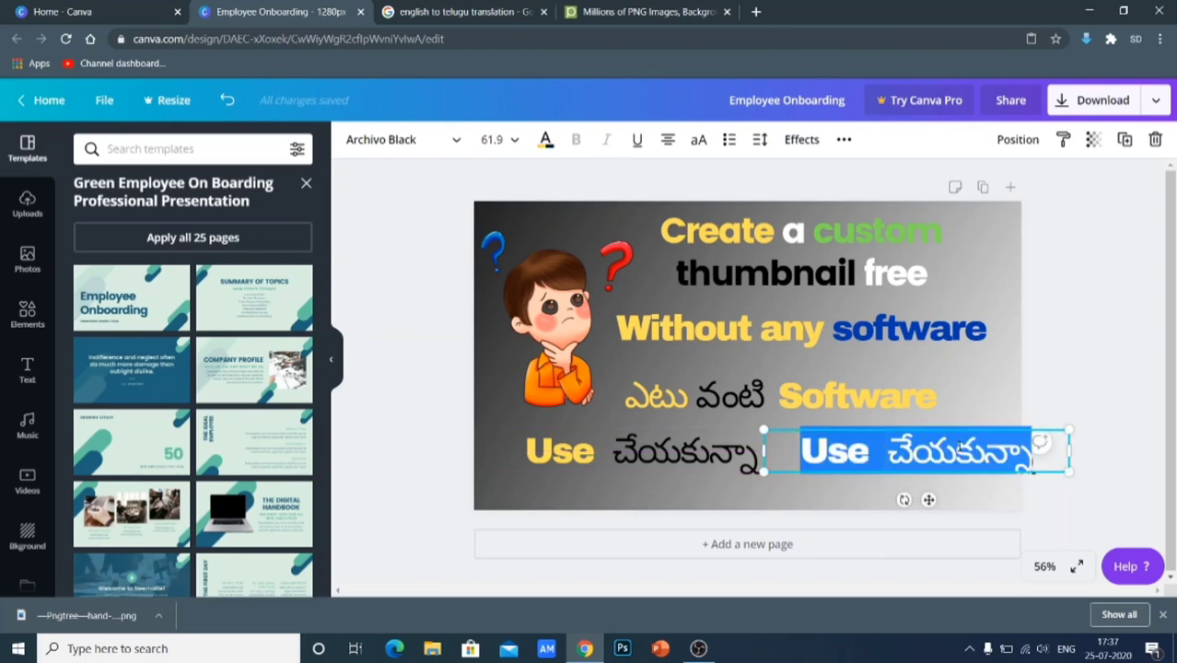
Switch to the Google translator, enter "cheyandi ila" as Telugu and copy the phrase "చేయండి ఇలా"
{"action": "left_click", "coordinate": [461, 11]}
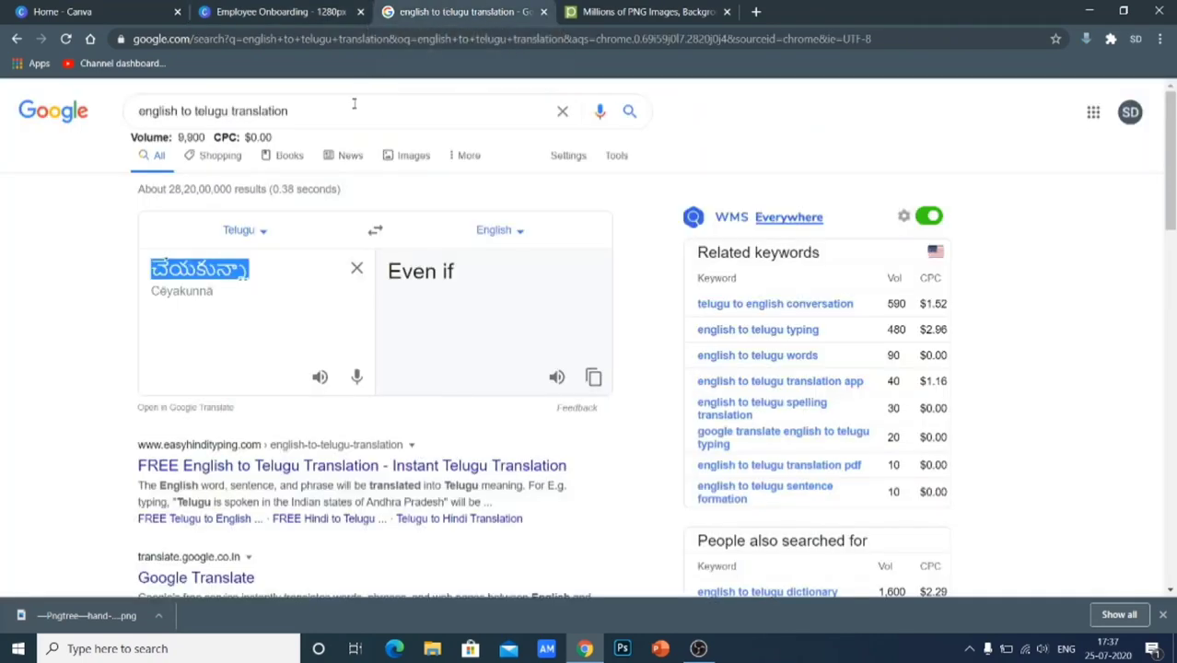
{"action": "type", "text": "cheya"}
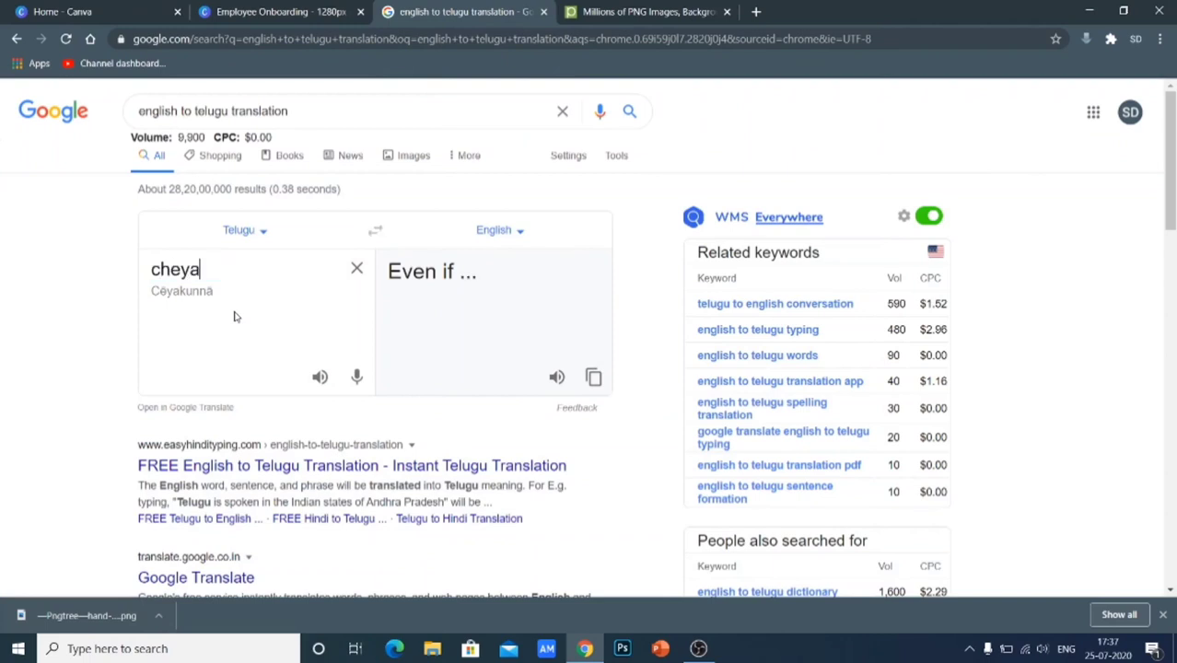
{"action": "type", "text": "ndi"}
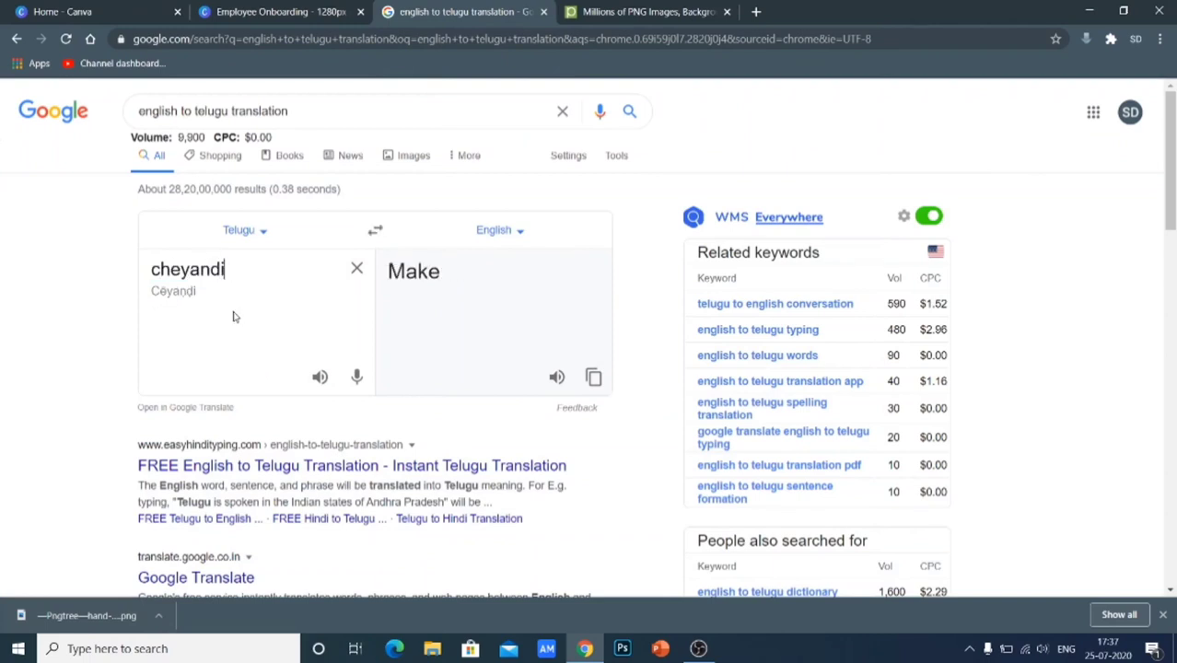
{"action": "type", "text": " ila"}
{"action": "left_click", "coordinate": [263, 321]}
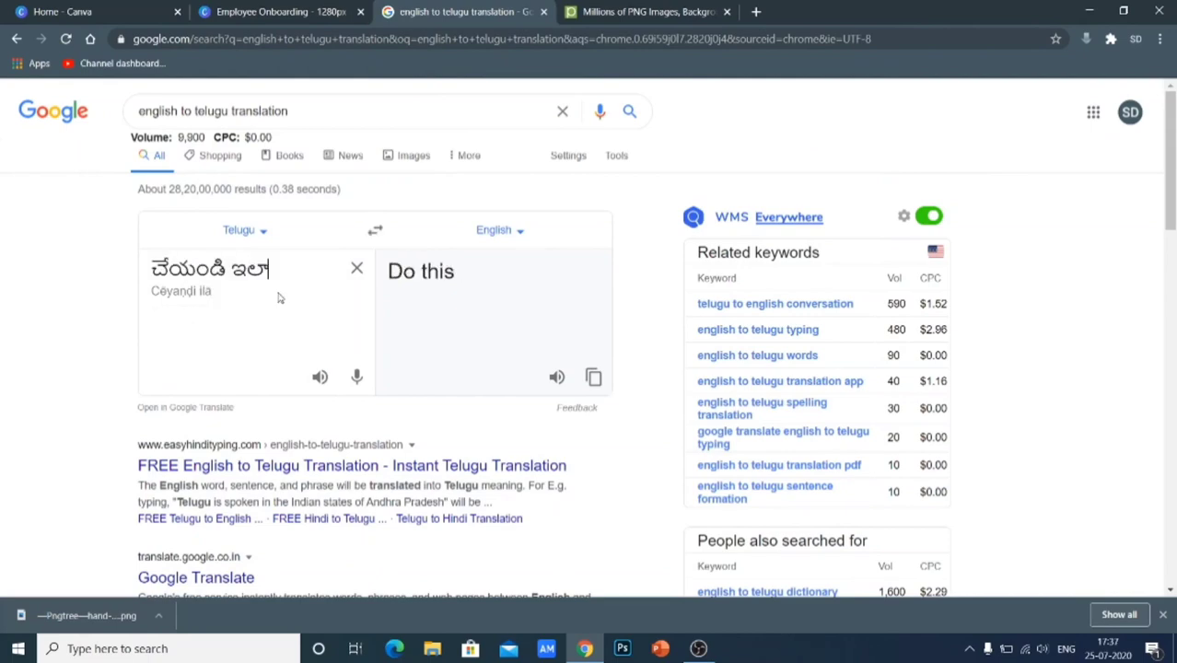
{"action": "triple_click", "coordinate": [315, 269]}
{"action": "key", "text": "ctrl+c"}
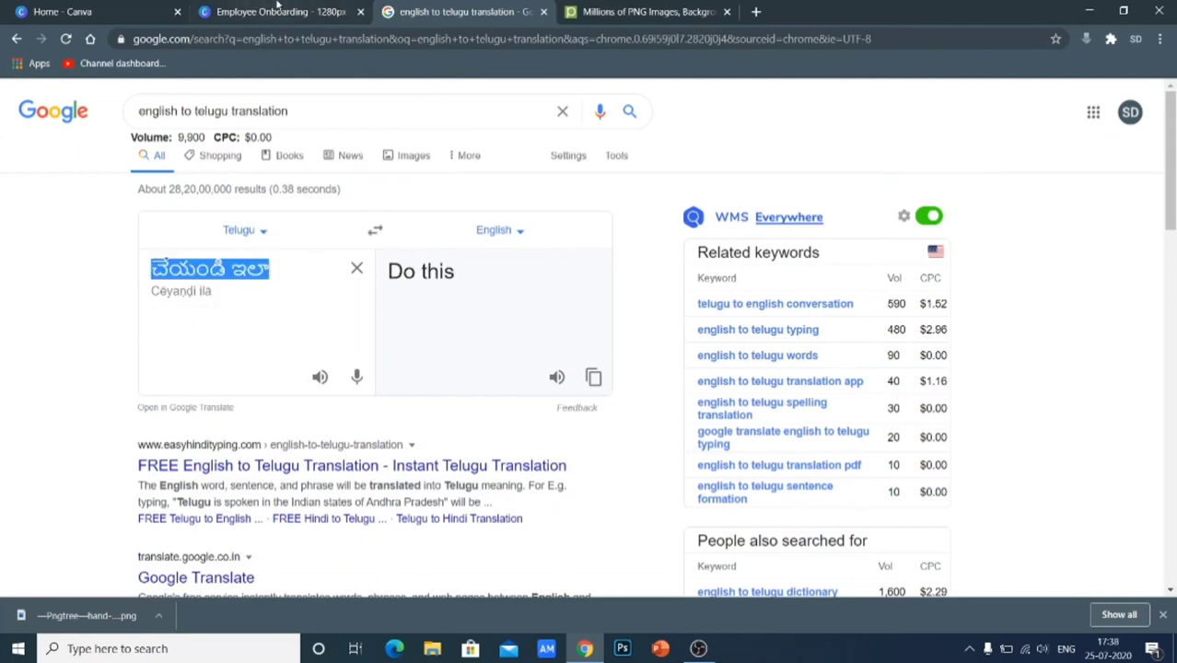
Switch to the Canva design, replace the duplicated line's text with "చేయండి ఇలా" and narrow its box to stay inside the canvas
{"action": "left_click", "coordinate": [278, 7]}
{"action": "key", "text": "ctrl+v"}
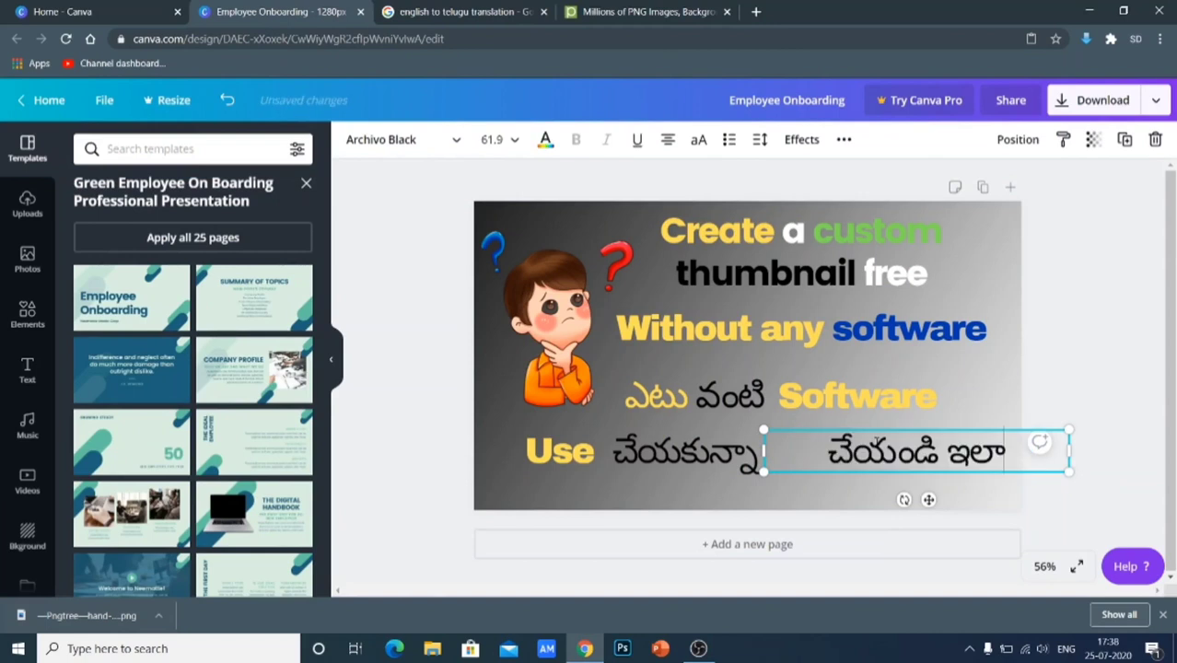
{"action": "left_click", "coordinate": [971, 507]}
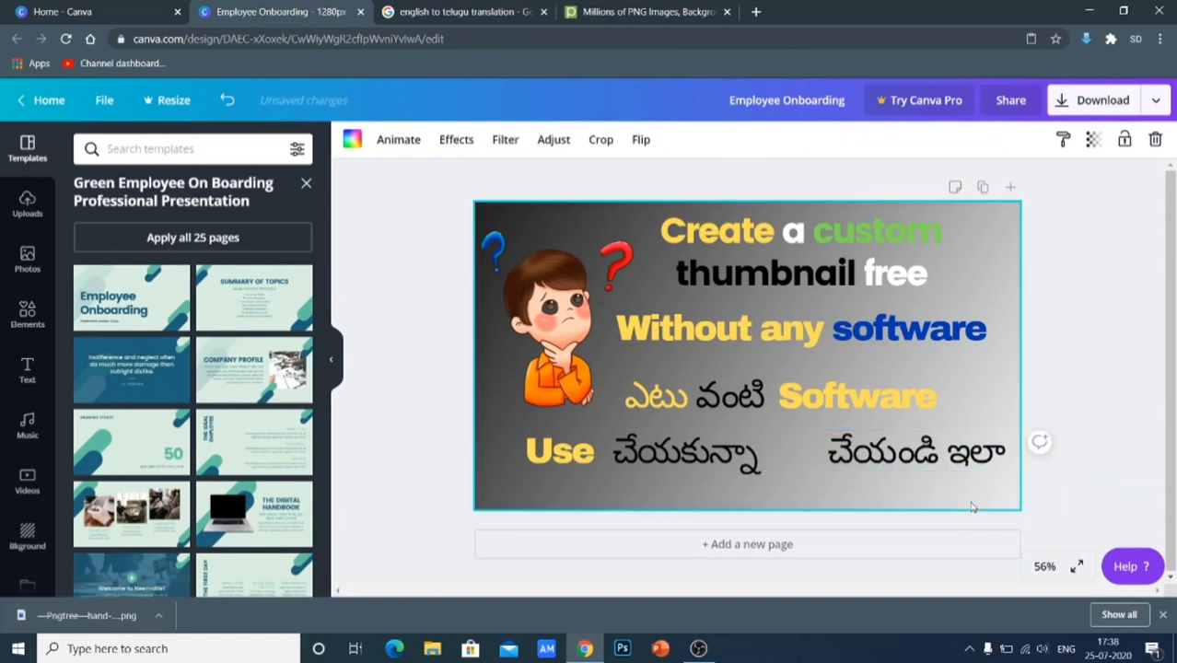
{"action": "left_click", "coordinate": [938, 463]}
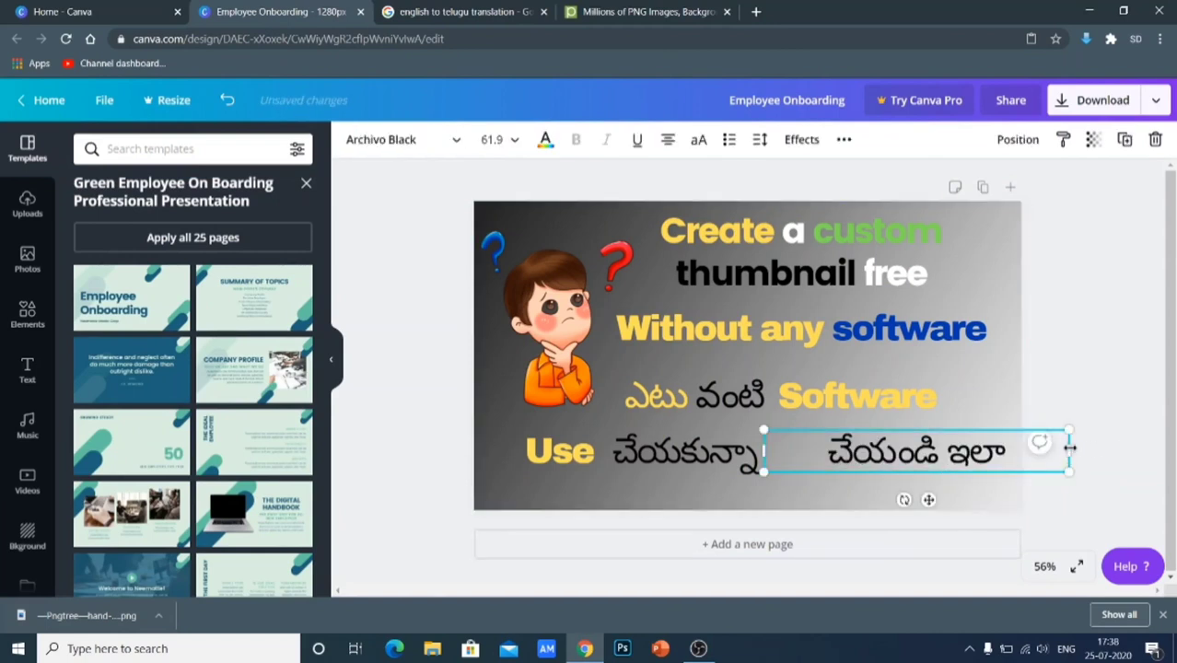
{"action": "left_click_drag", "start_coordinate": [1072, 449], "coordinate": [941, 442]}
{"action": "left_click", "coordinate": [1108, 423]}
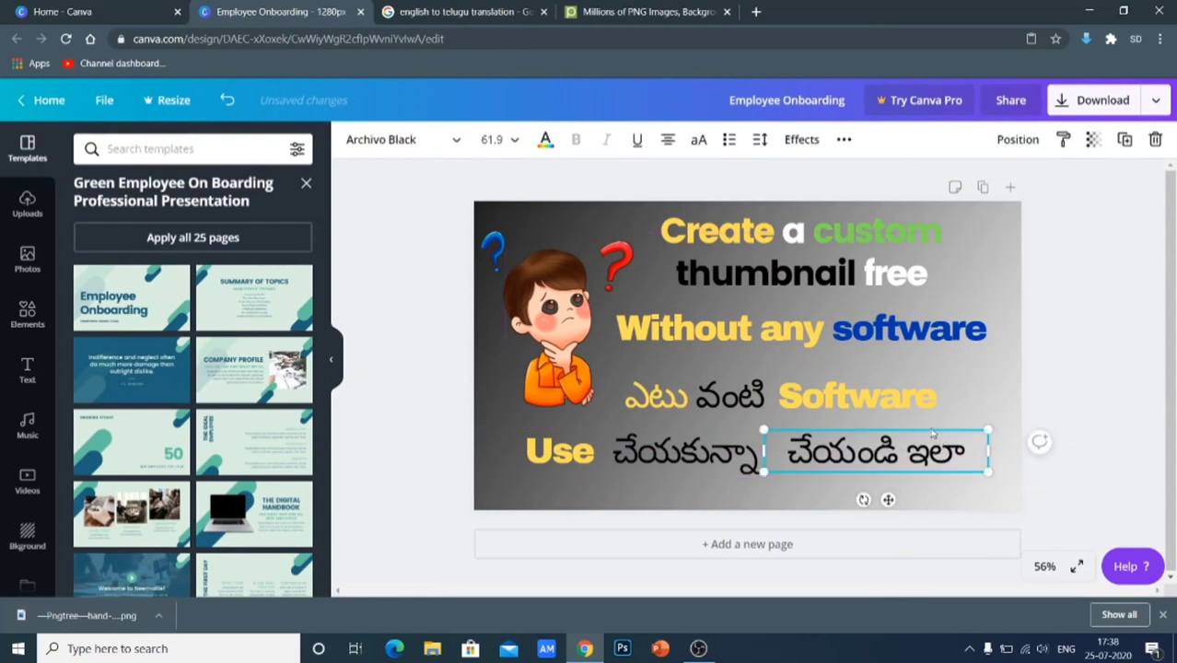
{"action": "left_click", "coordinate": [853, 493]}
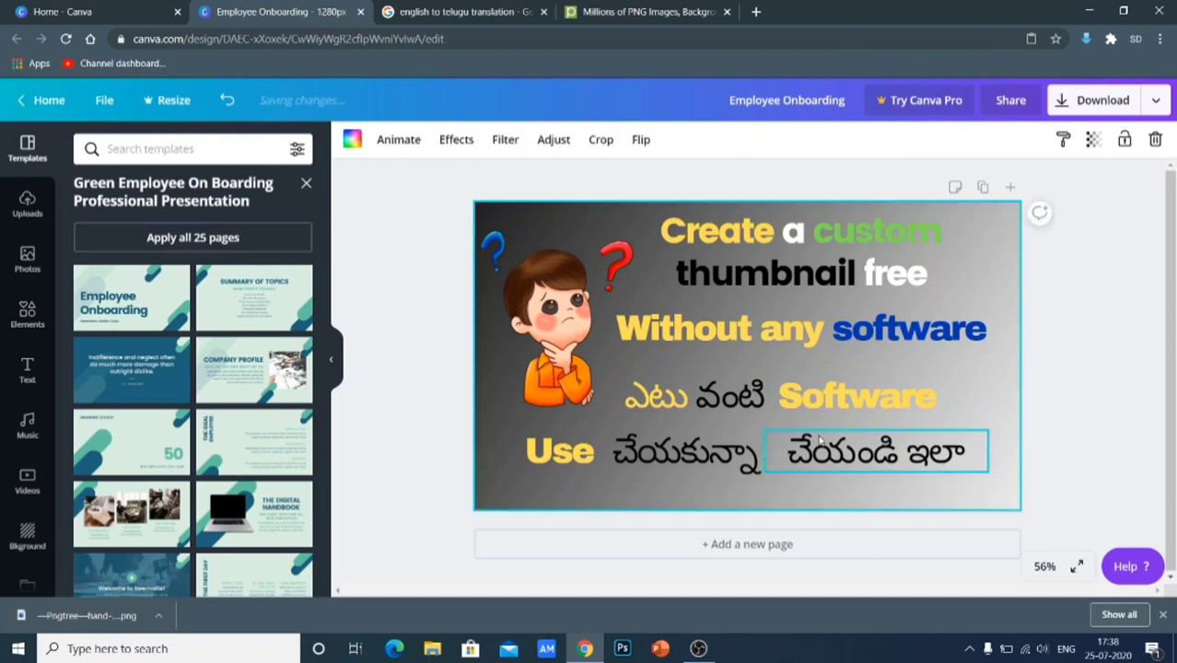
Colour the word "చేయండి" in the last line teal from the default colours
{"action": "left_click", "coordinate": [819, 441]}
{"action": "double_click", "coordinate": [843, 453]}
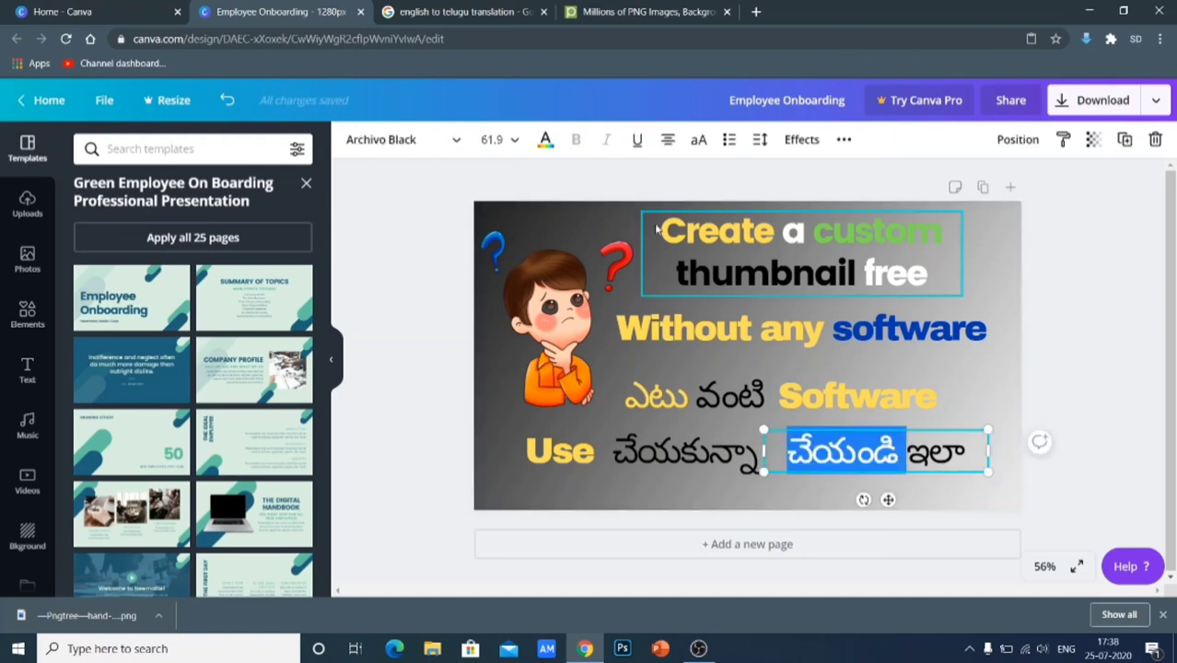
{"action": "left_click", "coordinate": [544, 140]}
{"action": "scroll", "coordinate": [138, 479], "scroll_direction": "down", "scroll_amount": 1}
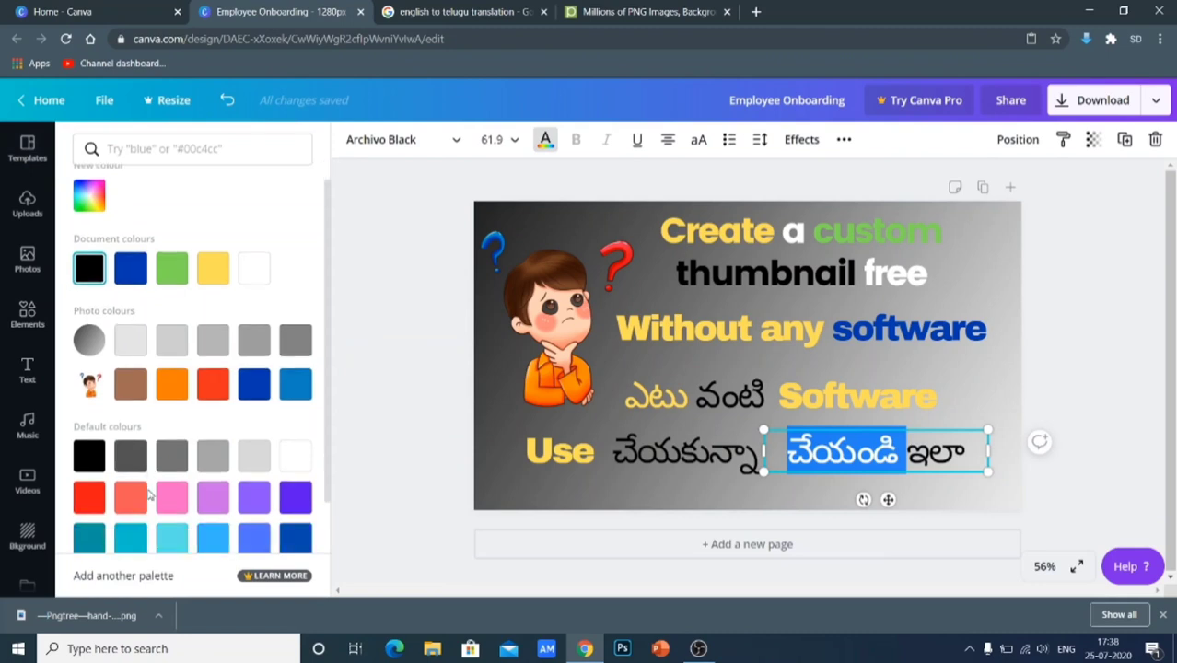
{"action": "left_click", "coordinate": [89, 477]}
{"action": "left_click", "coordinate": [680, 480]}
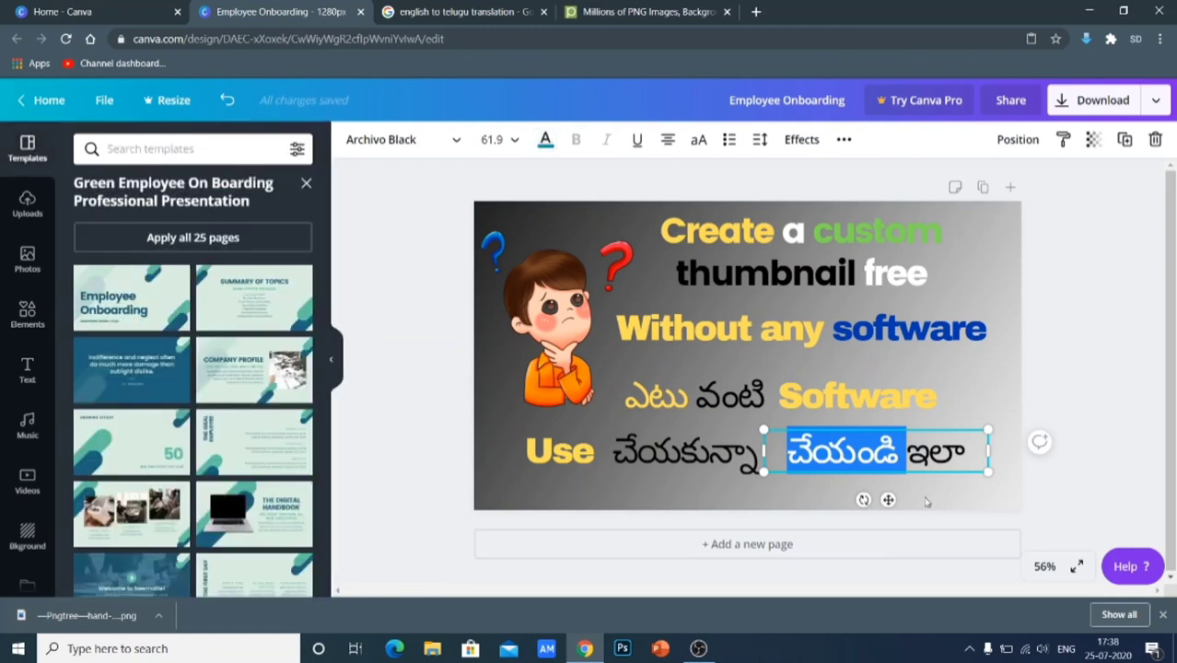
{"action": "left_click", "coordinate": [922, 501]}
Change the colour of the word "చేయండి" in the last line to the default red
{"action": "left_click", "coordinate": [897, 447]}
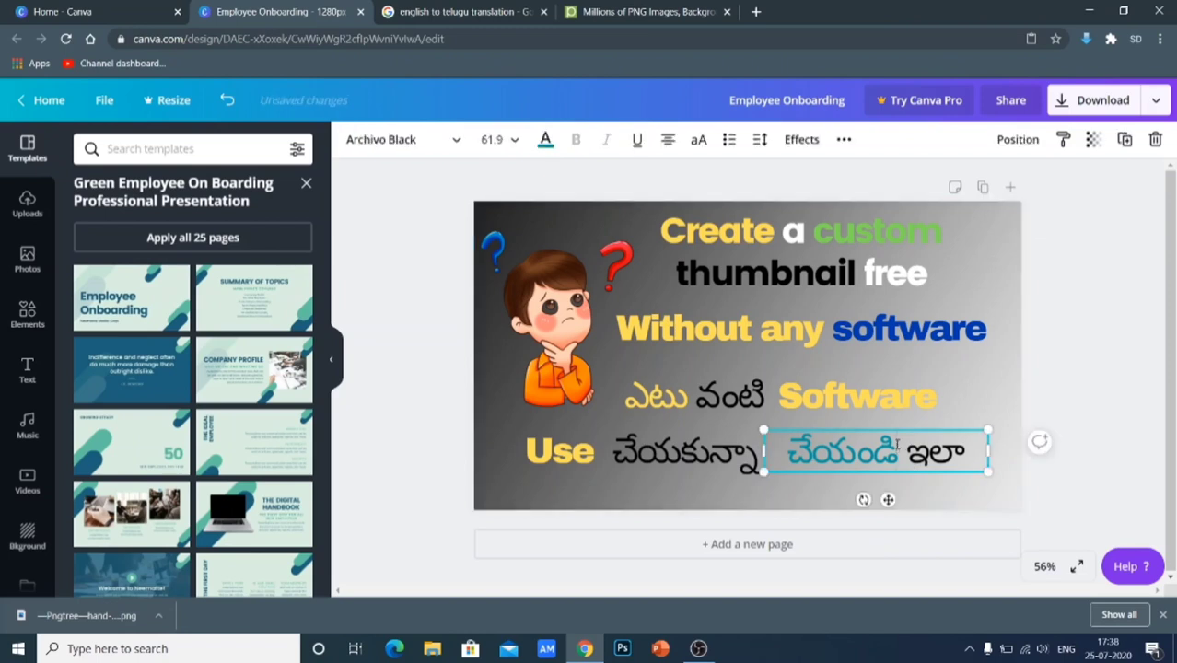
{"action": "double_click", "coordinate": [863, 447]}
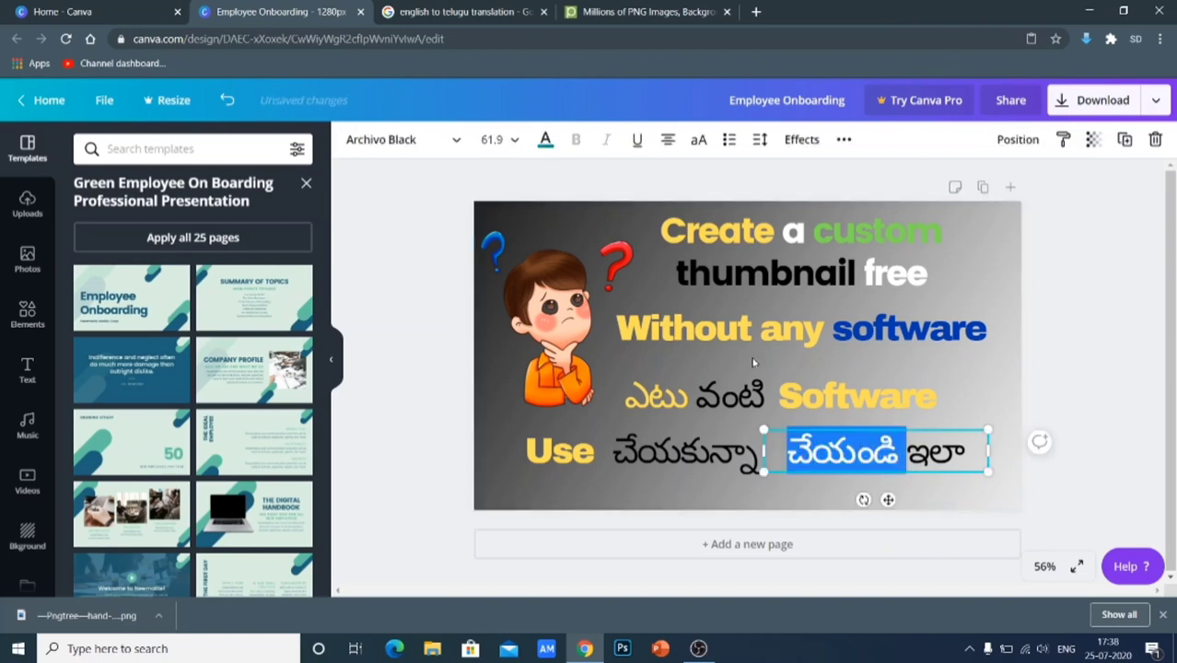
{"action": "left_click", "coordinate": [545, 140]}
{"action": "scroll", "coordinate": [152, 405], "scroll_direction": "down", "scroll_amount": 1}
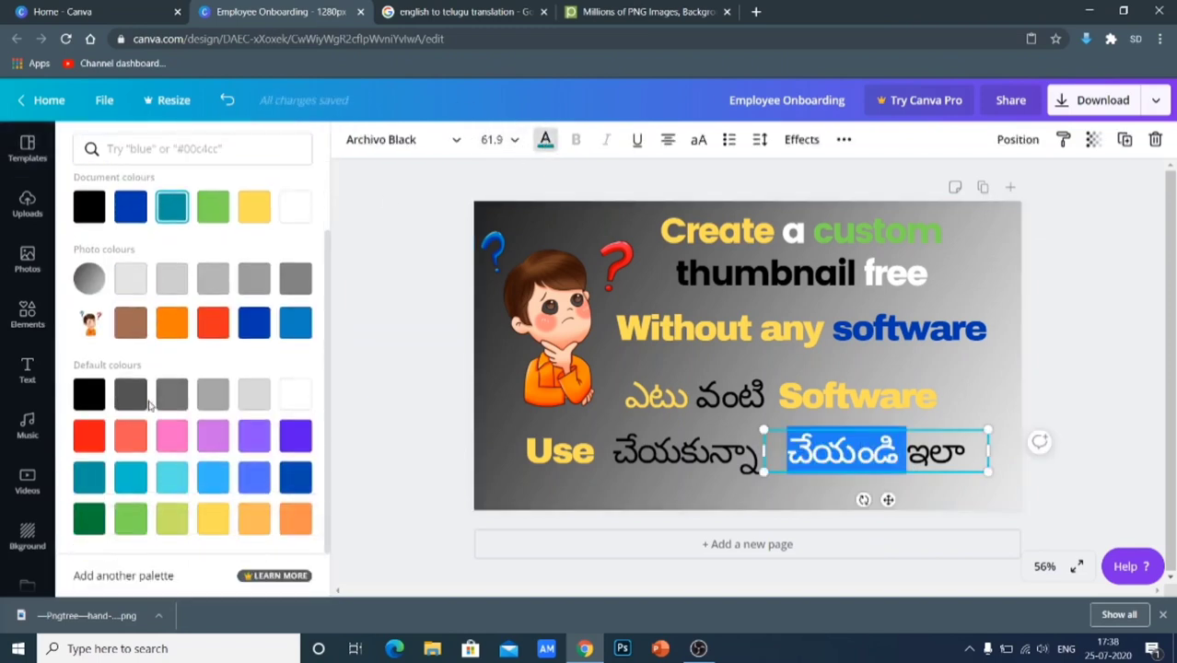
{"action": "left_click", "coordinate": [89, 436]}
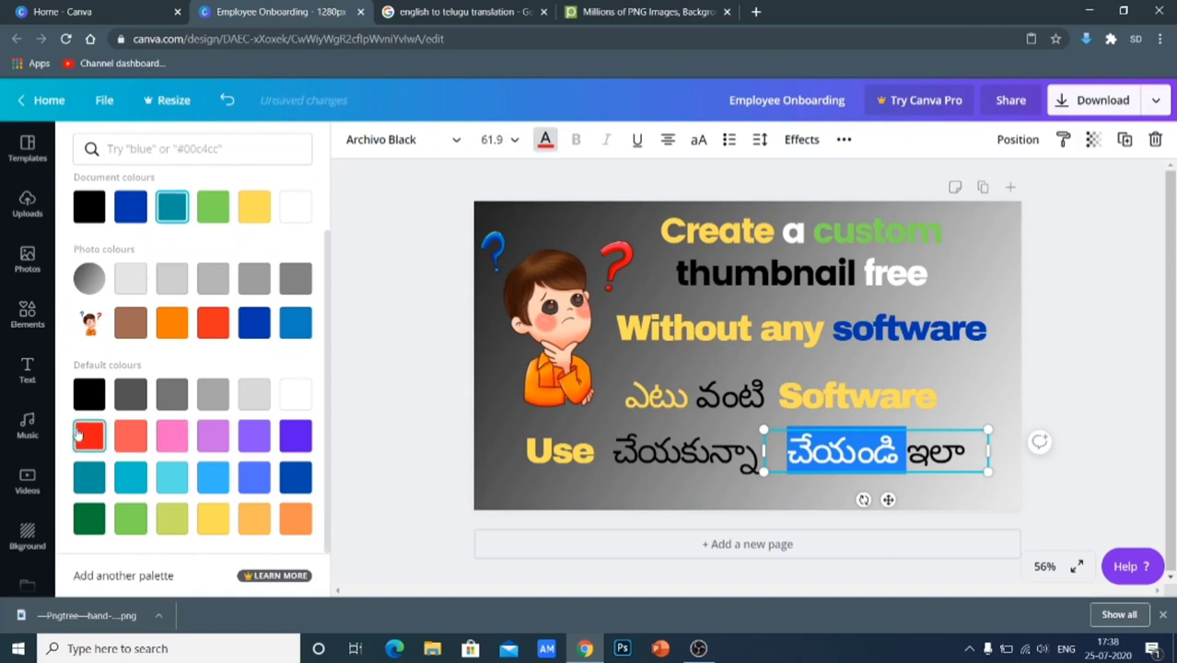
{"action": "left_click", "coordinate": [936, 449]}
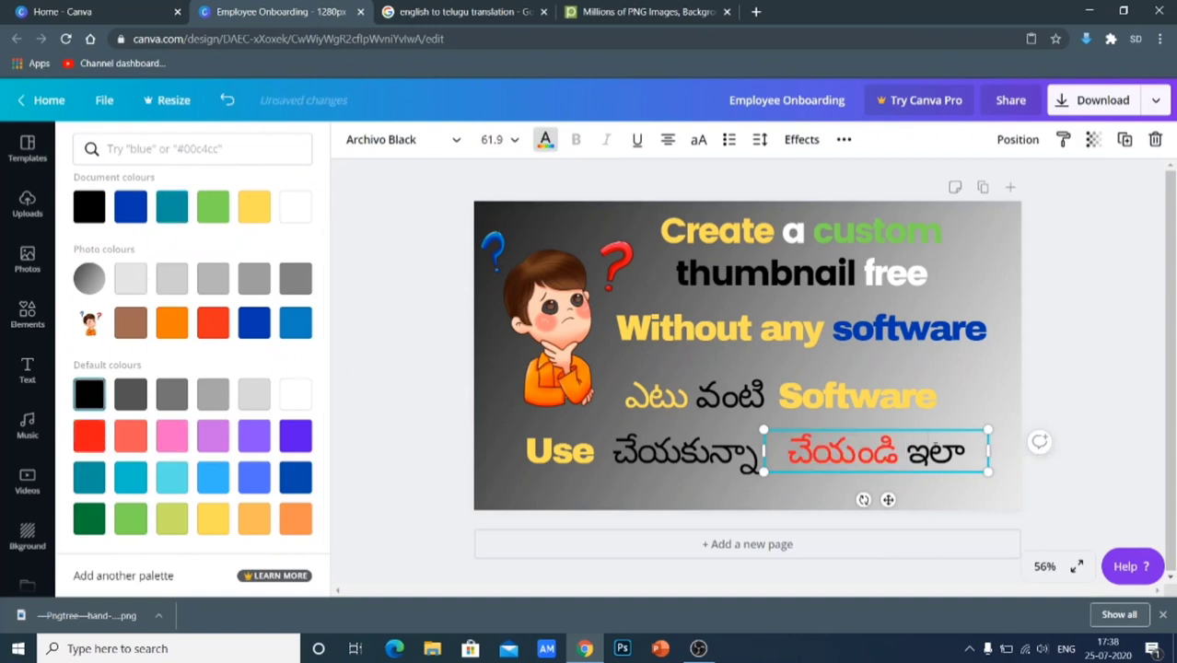
Leave the last line's text unselected and collapse the side panel to give the canvas more room
{"action": "double_click", "coordinate": [930, 451]}
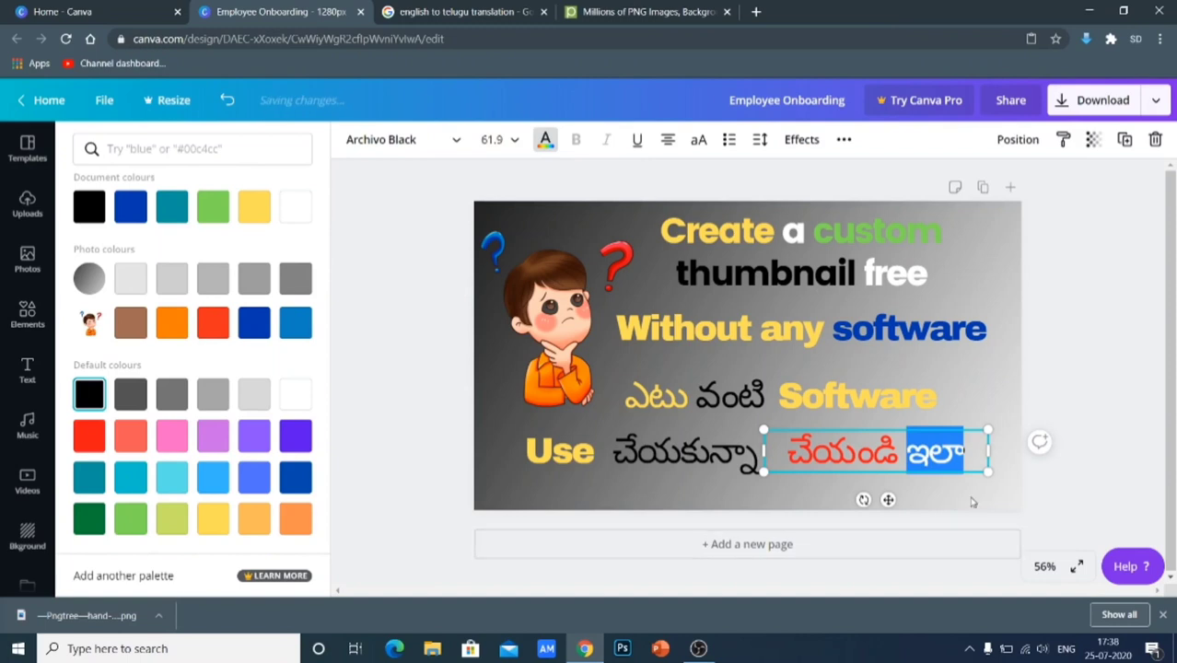
{"action": "left_click", "coordinate": [992, 500]}
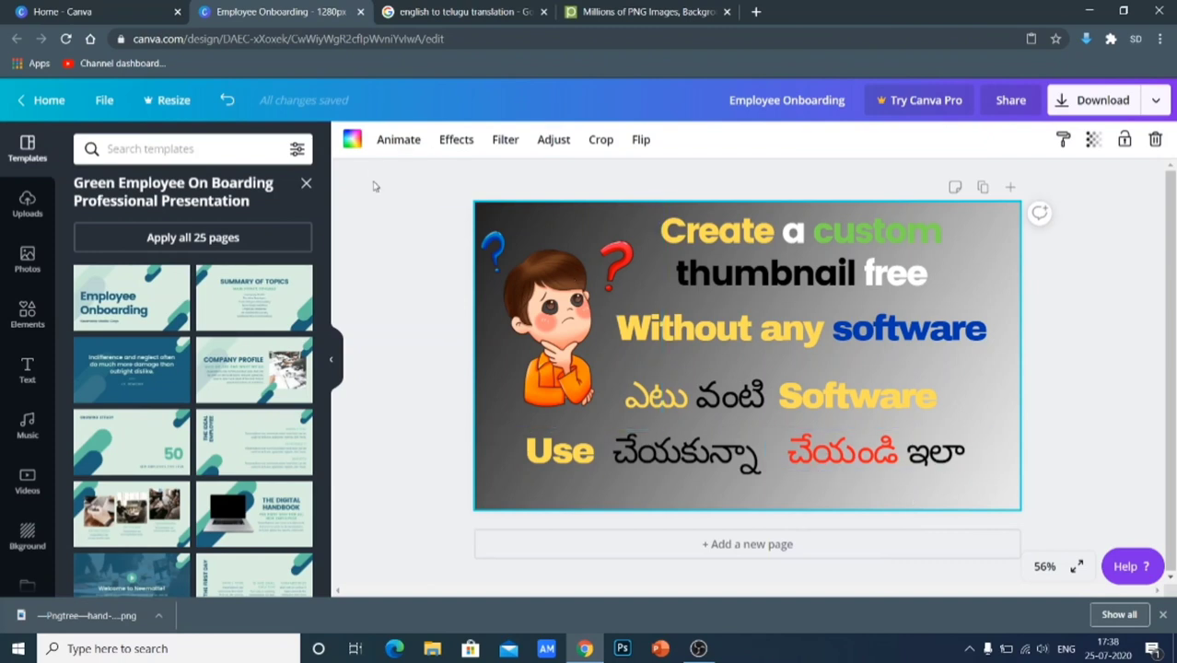
{"action": "left_click", "coordinate": [331, 361]}
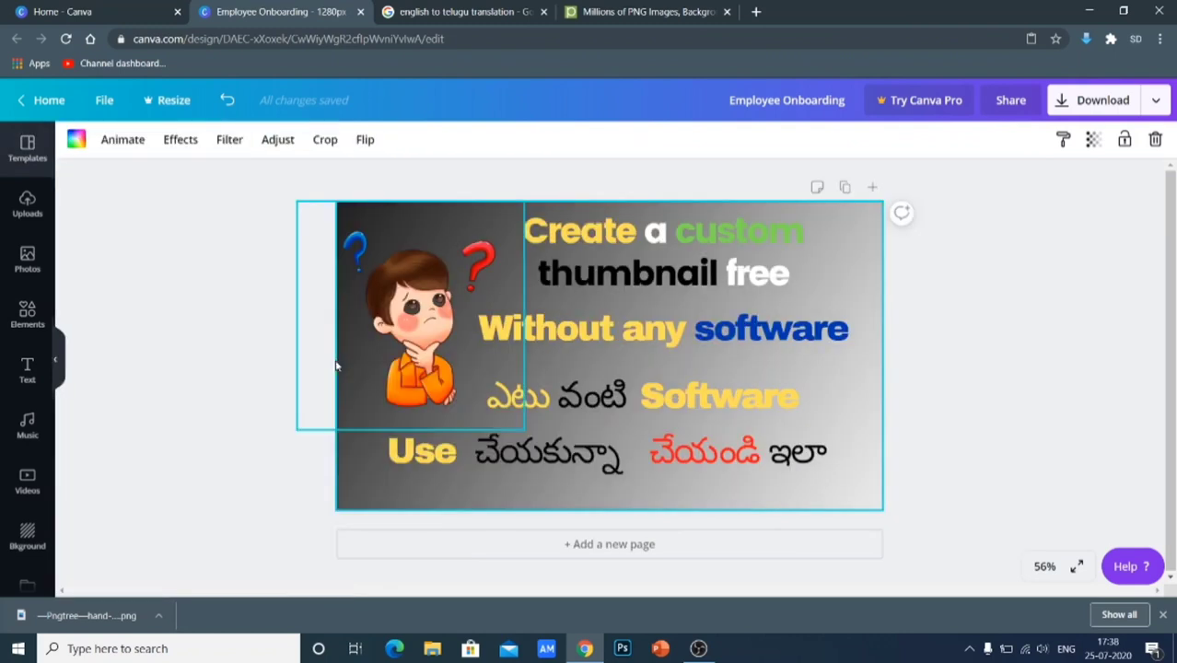
{"action": "left_click", "coordinate": [232, 382]}
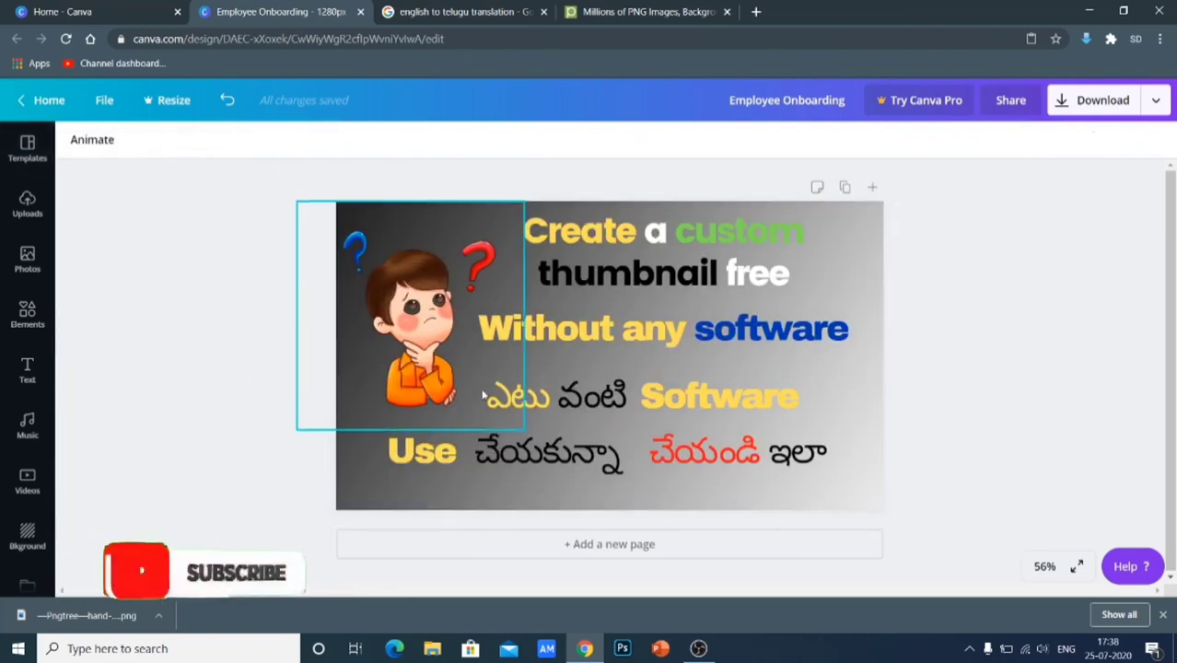
Duplicate the "Create a custom thumbnail free" heading and set the copy's transparency to 26 as a soft shadow
{"action": "left_click", "coordinate": [627, 254]}
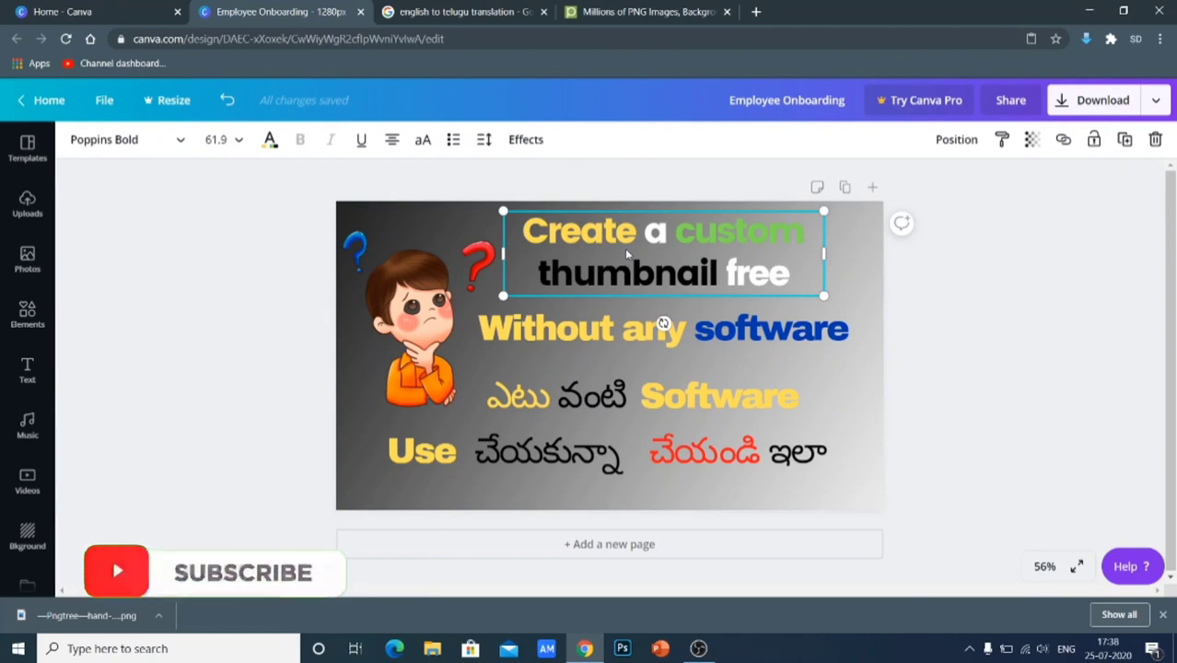
{"action": "key", "text": "ctrl+d"}
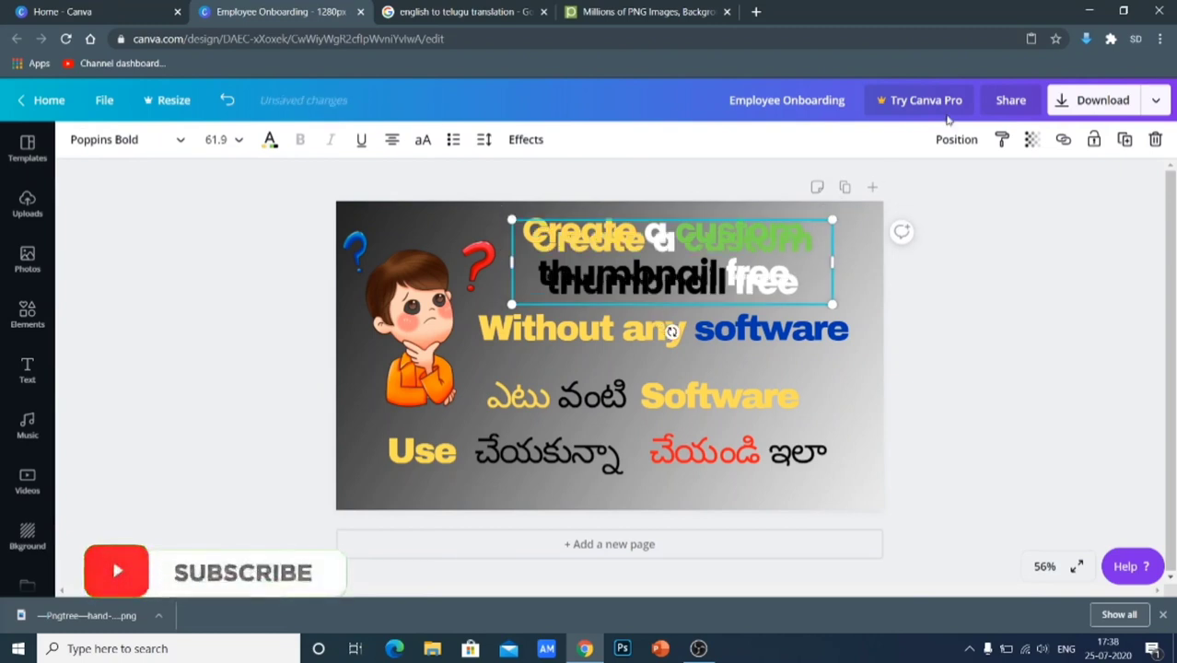
{"action": "left_click", "coordinate": [1031, 139]}
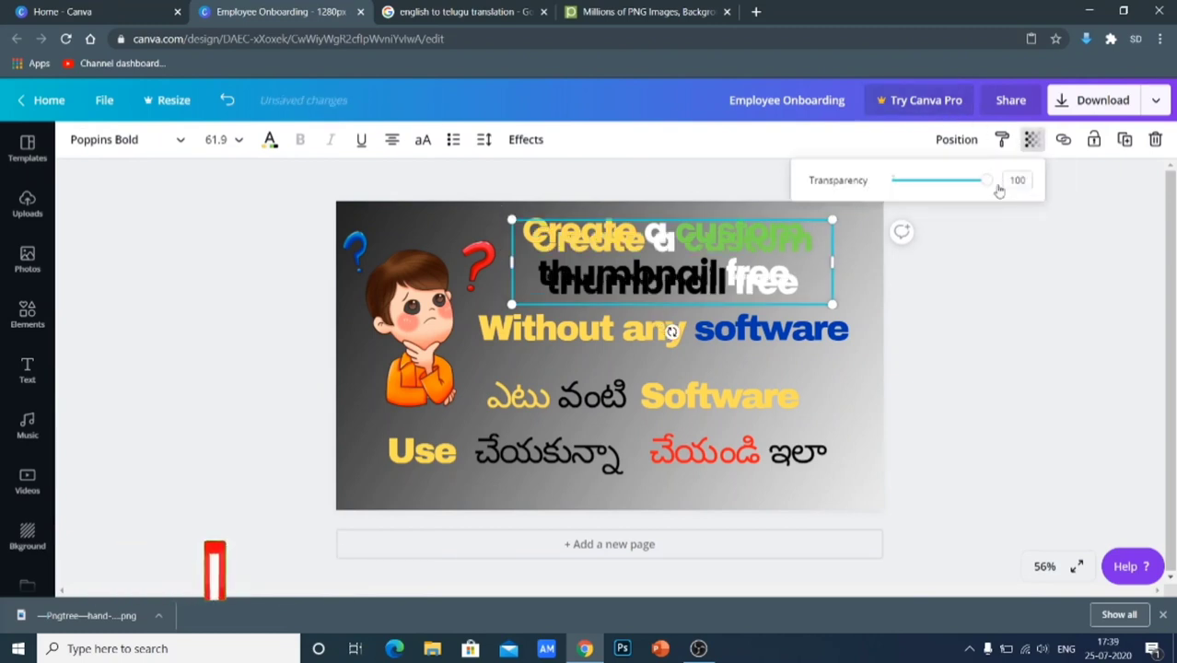
{"action": "left_click_drag", "start_coordinate": [987, 182], "coordinate": [917, 188]}
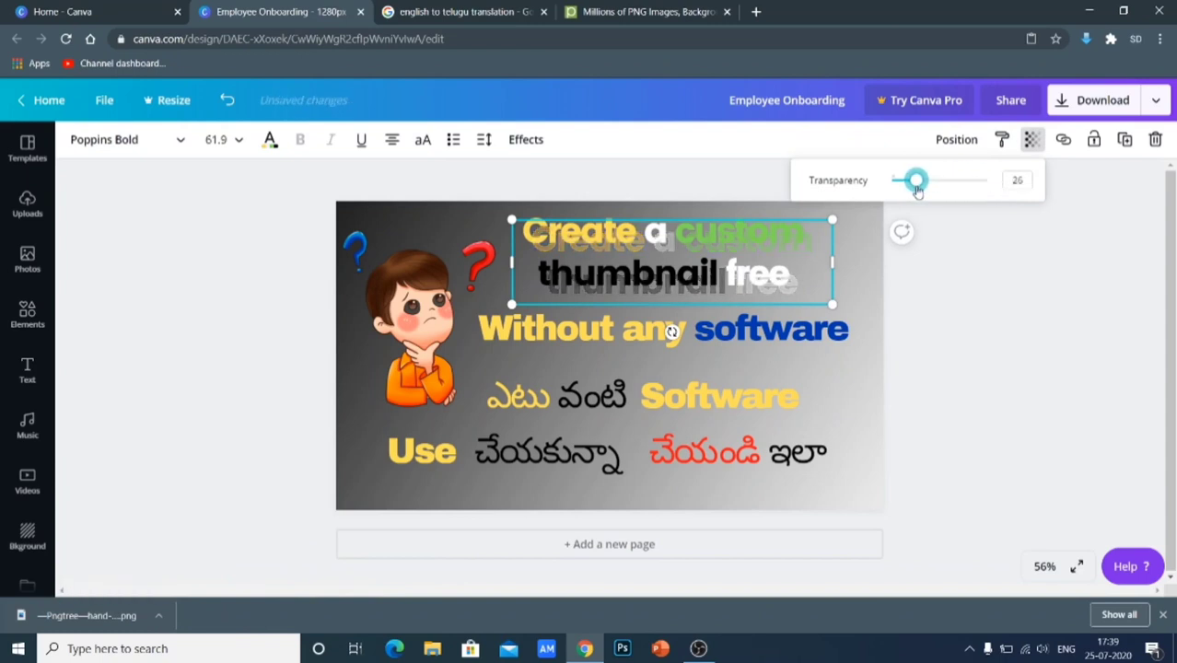
{"action": "left_click", "coordinate": [1024, 289]}
Duplicate the "Without any software" line and fade the copy with the transparency setting to form a shadow
{"action": "left_click", "coordinate": [743, 333]}
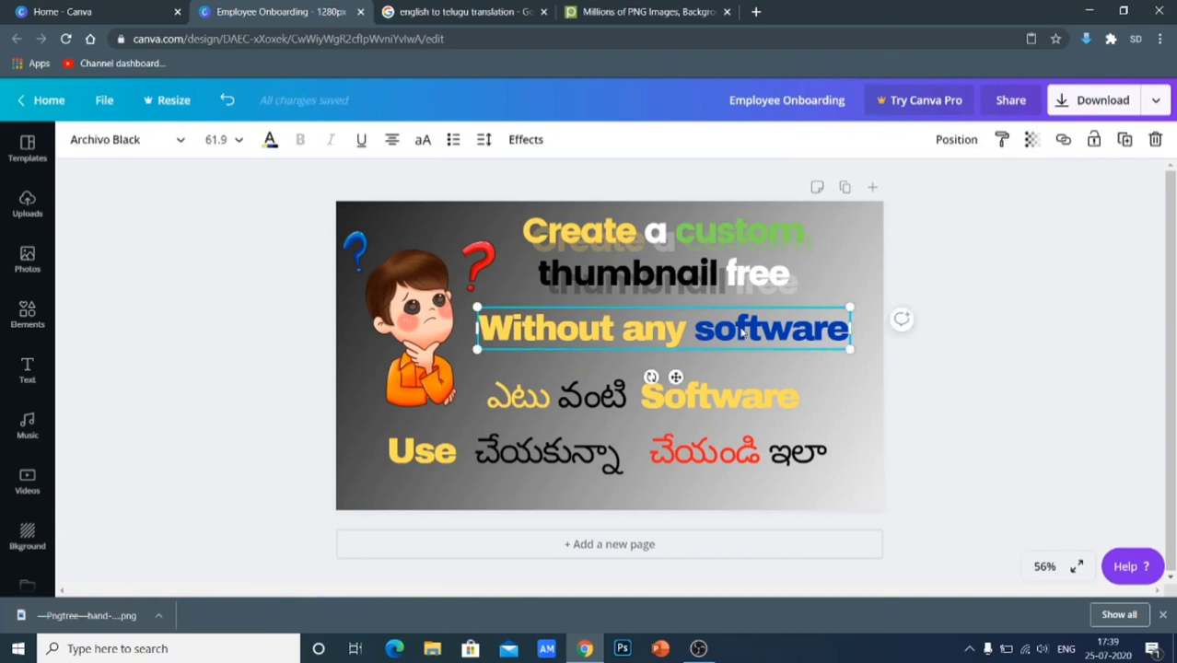
{"action": "key", "text": "ctrl+d"}
{"action": "left_click", "coordinate": [1033, 139]}
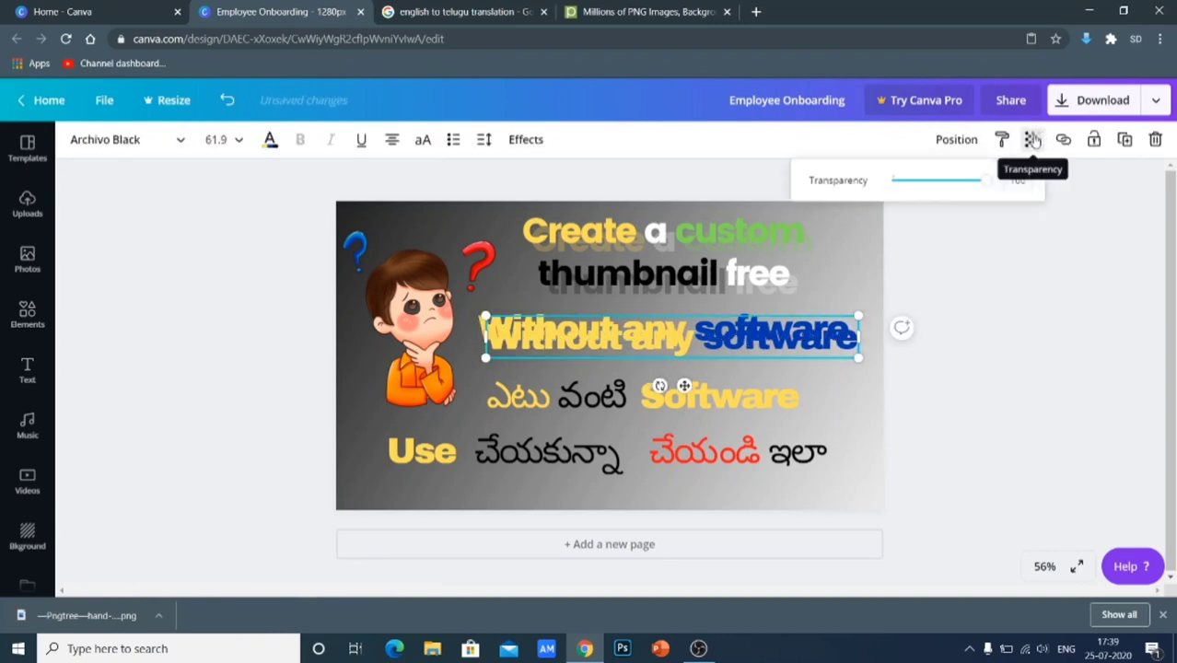
{"action": "left_click_drag", "start_coordinate": [989, 183], "coordinate": [921, 212]}
{"action": "left_click", "coordinate": [1030, 279]}
Duplicate the "ఎటు వంటి" and "Software" text boxes of the fourth line together
{"action": "left_click", "coordinate": [781, 397]}
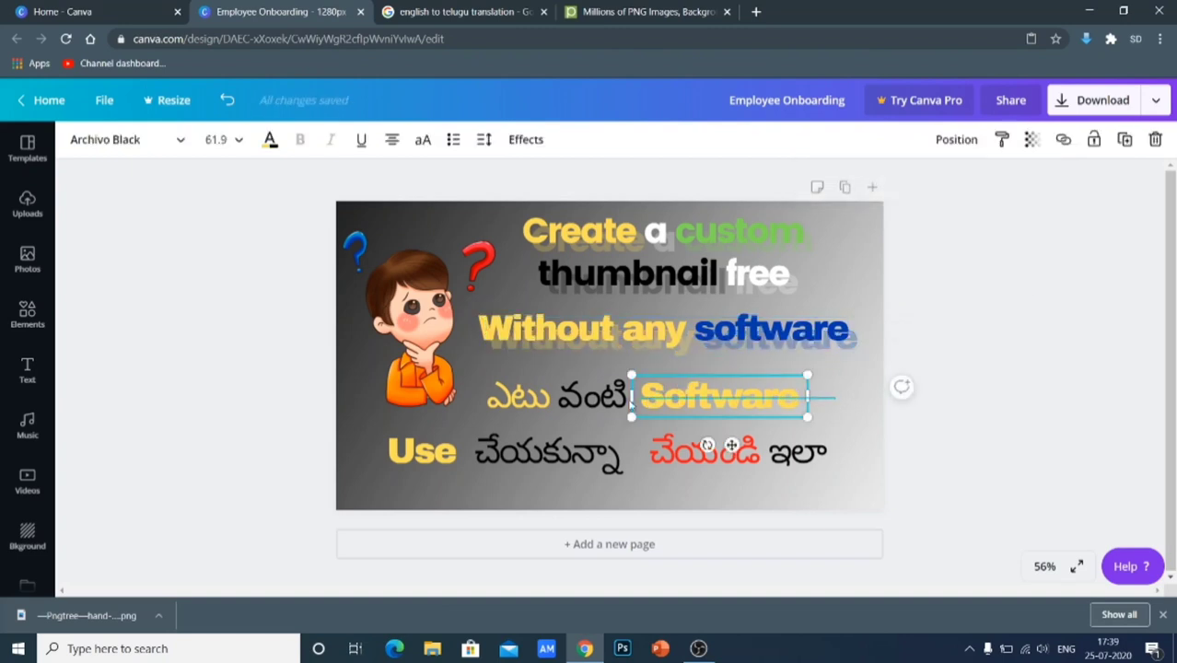
{"action": "left_click", "coordinate": [562, 398], "text": "shift"}
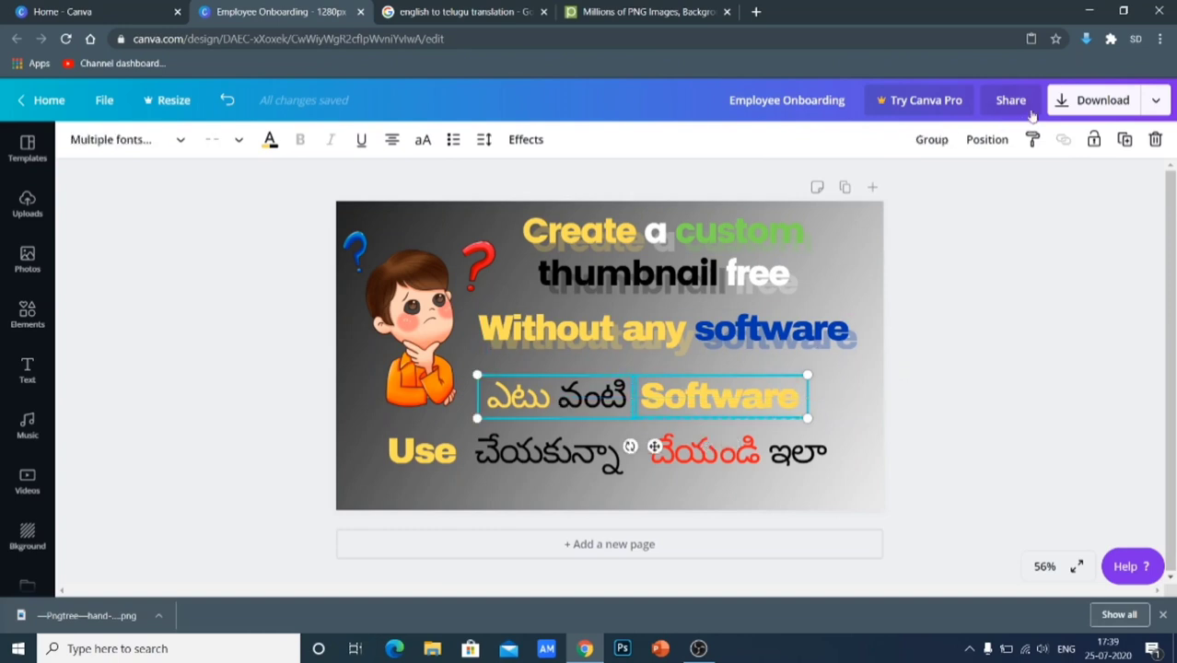
{"action": "key", "text": "ctrl+d"}
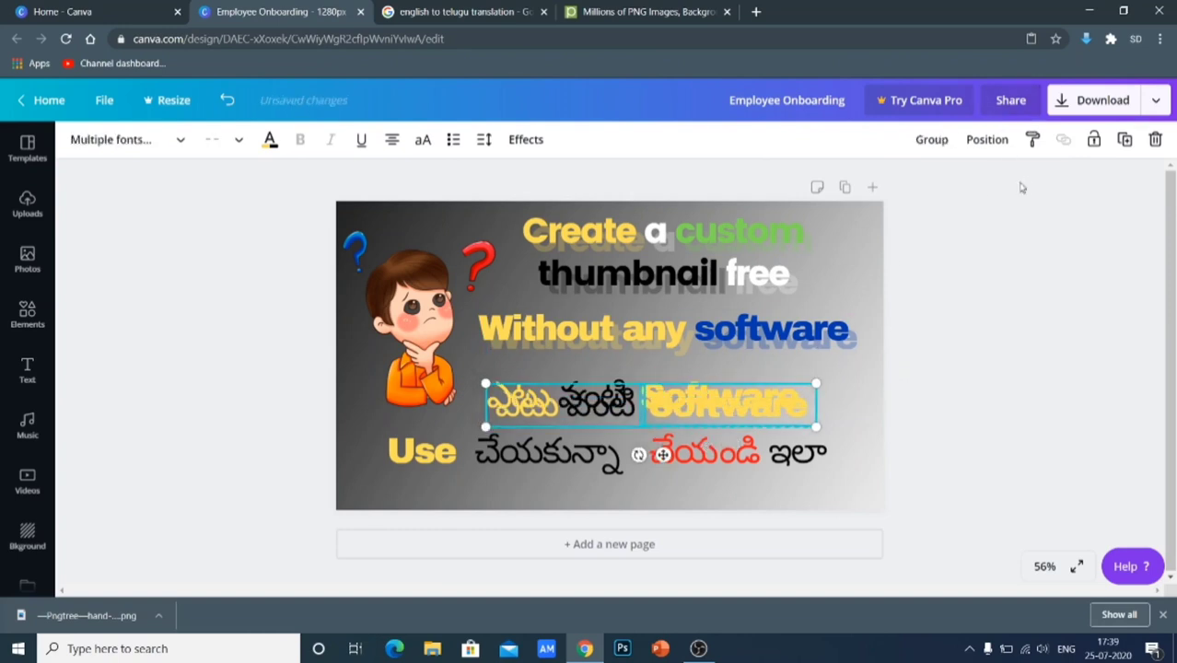
{"action": "left_click", "coordinate": [980, 209]}
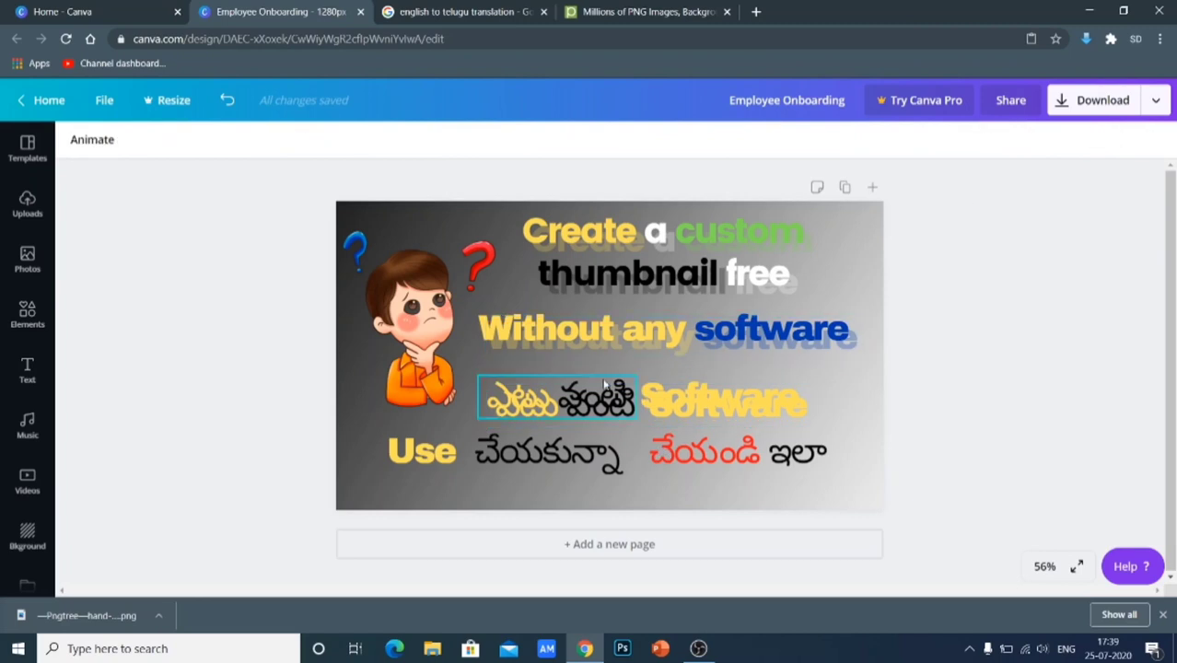
Fade the duplicated "ఎటు వంటి" text with the transparency setting so that it works as a shadow
{"action": "left_click", "coordinate": [562, 402]}
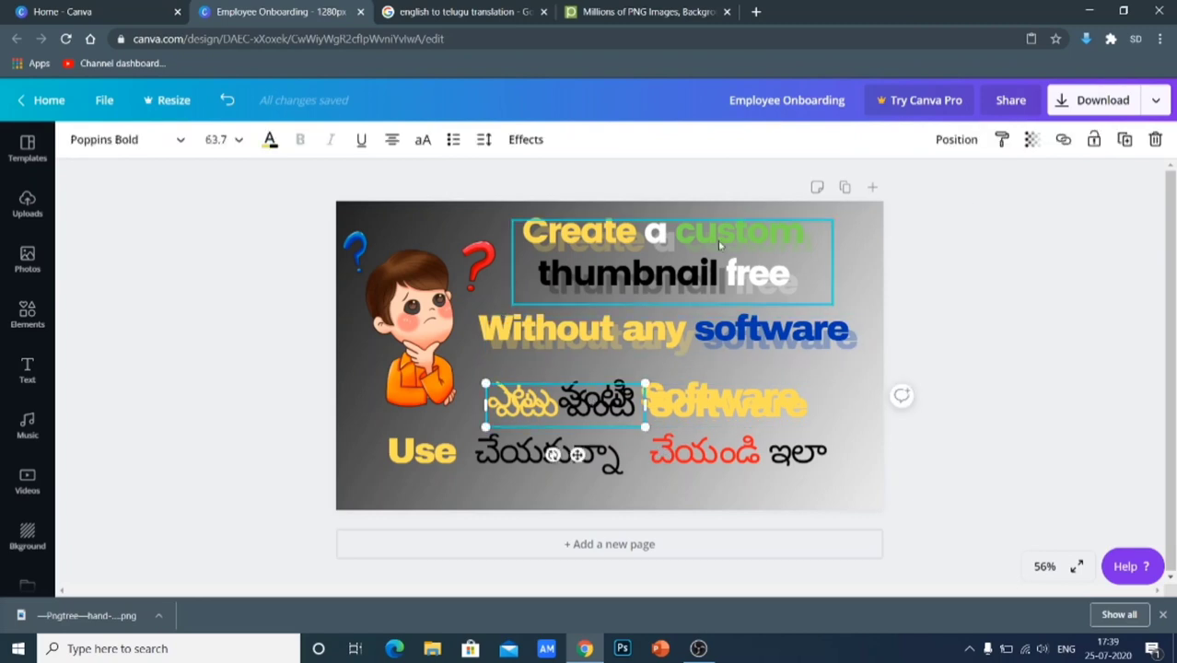
{"action": "left_click", "coordinate": [1031, 139]}
{"action": "left_click_drag", "start_coordinate": [986, 188], "coordinate": [919, 181]}
{"action": "left_click", "coordinate": [1015, 266]}
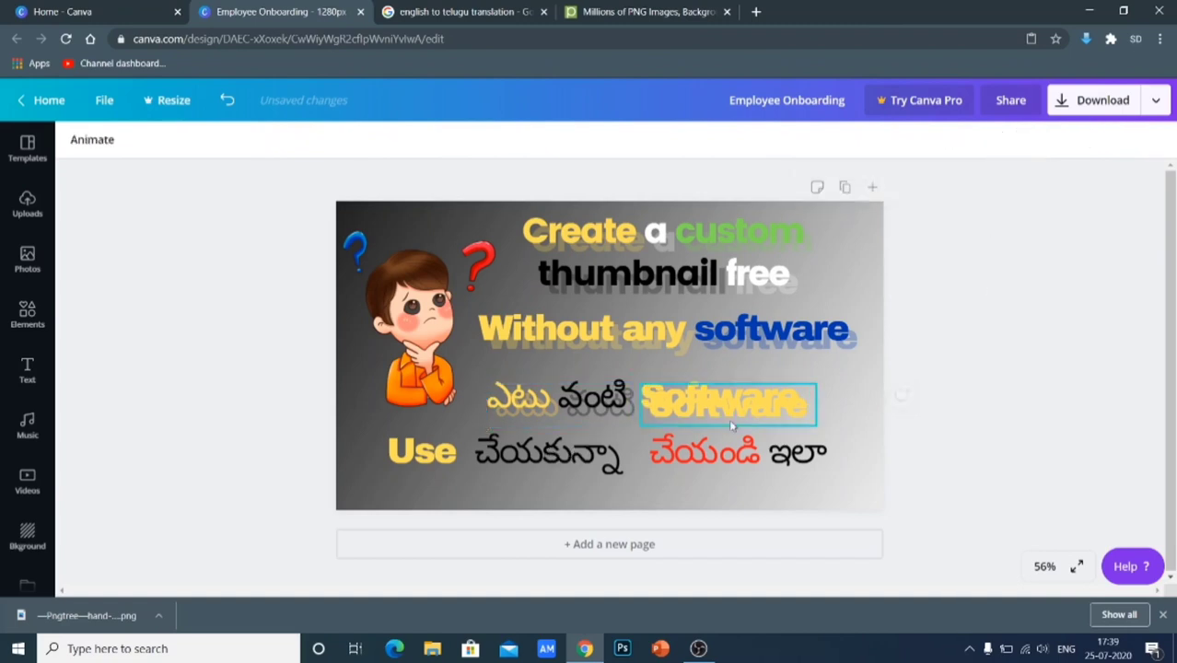
Fade the duplicated "Software" text in the fourth line with the transparency setting
{"action": "left_click", "coordinate": [727, 402]}
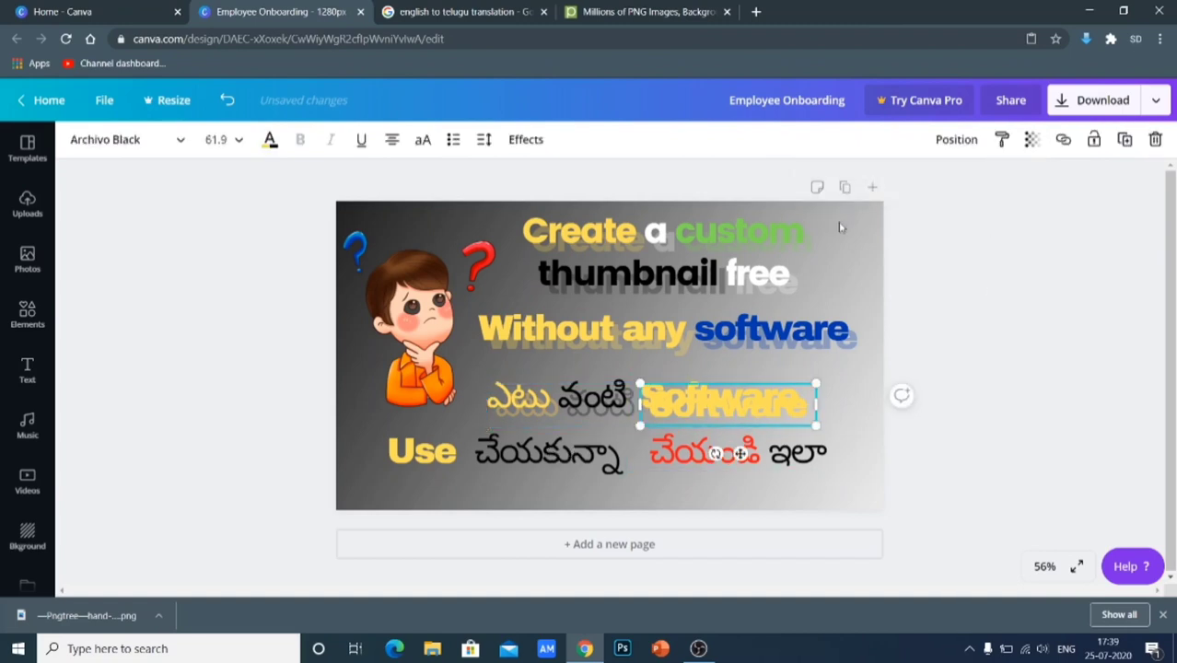
{"action": "left_click", "coordinate": [1031, 142]}
{"action": "left_click_drag", "start_coordinate": [991, 188], "coordinate": [926, 206]}
{"action": "left_click", "coordinate": [1060, 305]}
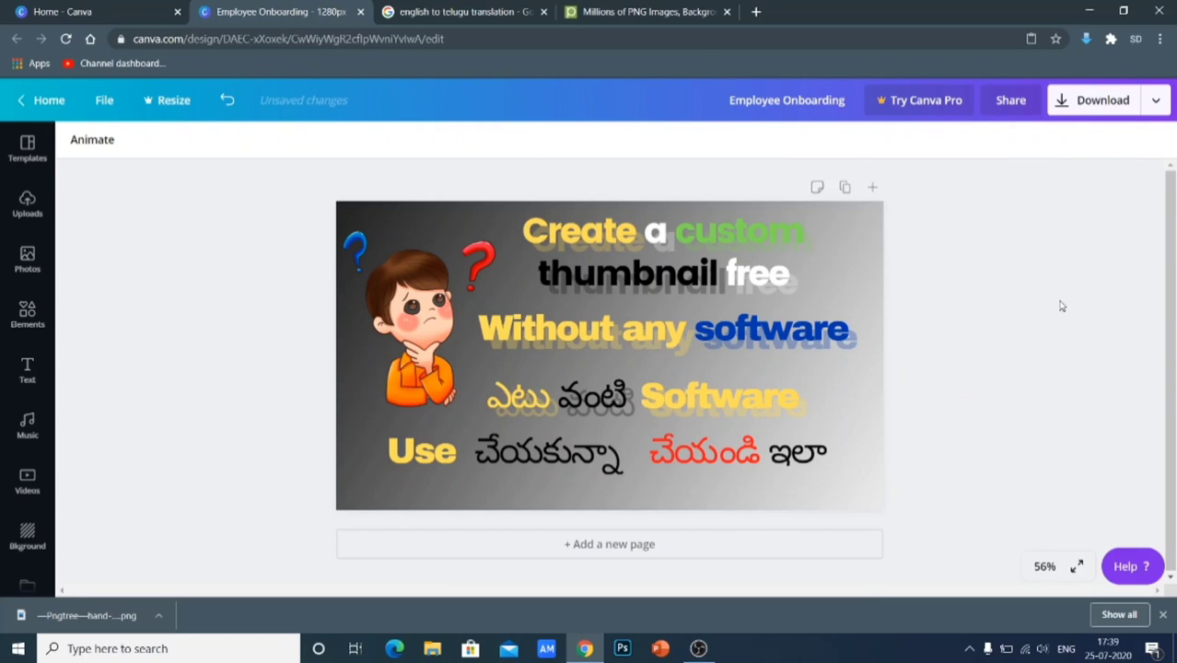
Duplicate the "Use చేయకున్నా" text and set the copy's transparency to 17 as a shadow
{"action": "left_click", "coordinate": [594, 446]}
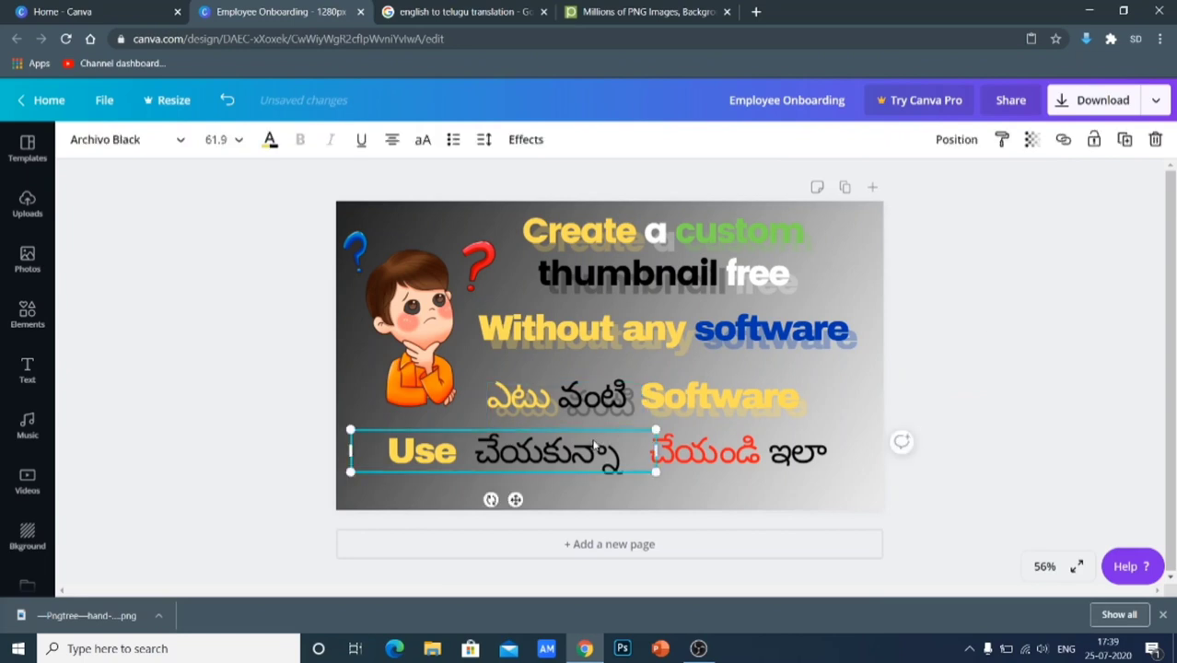
{"action": "left_click_drag", "start_coordinate": [595, 446], "coordinate": [603, 454]}
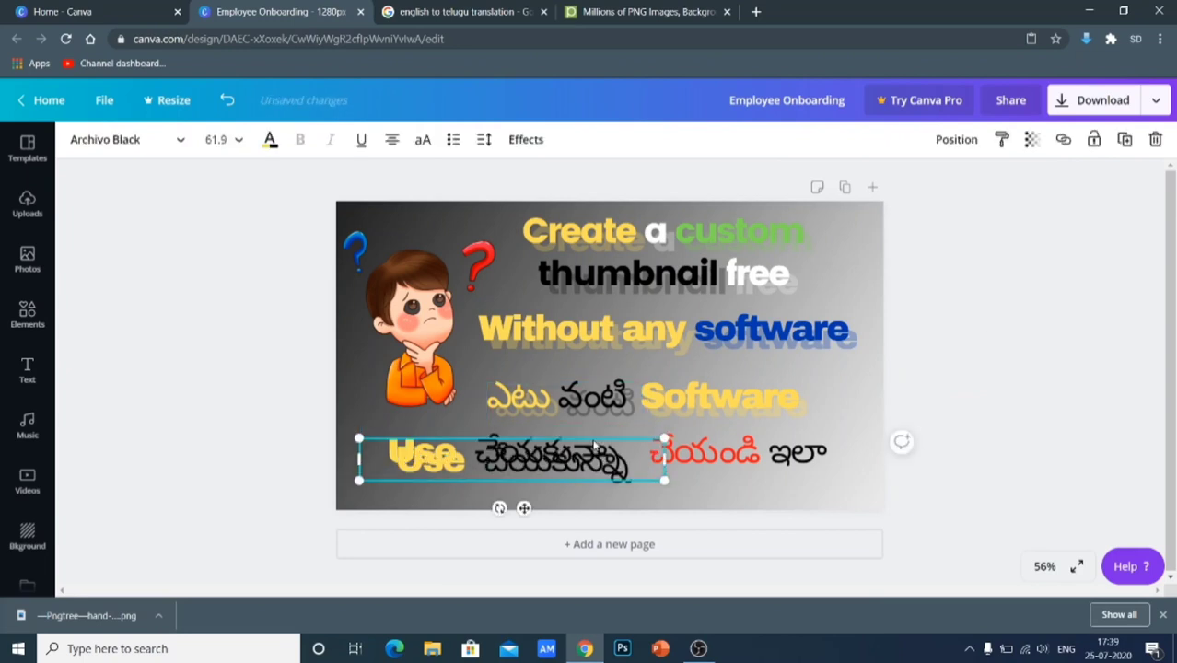
{"action": "left_click", "coordinate": [1032, 139]}
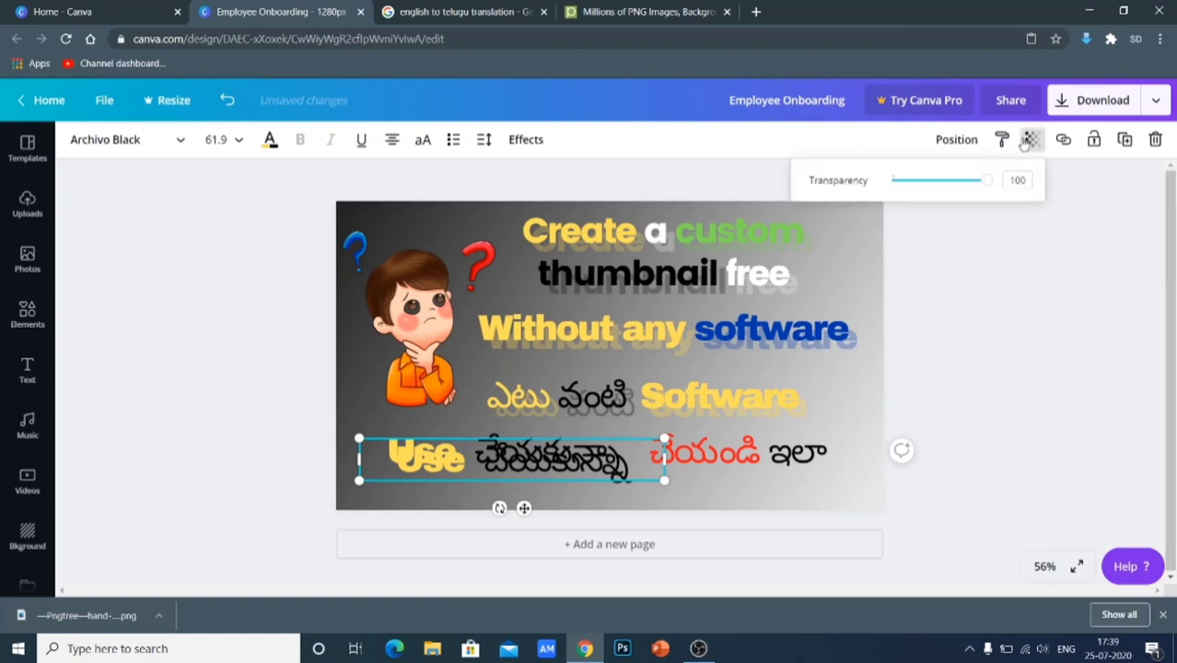
{"action": "left_click_drag", "start_coordinate": [989, 185], "coordinate": [909, 185]}
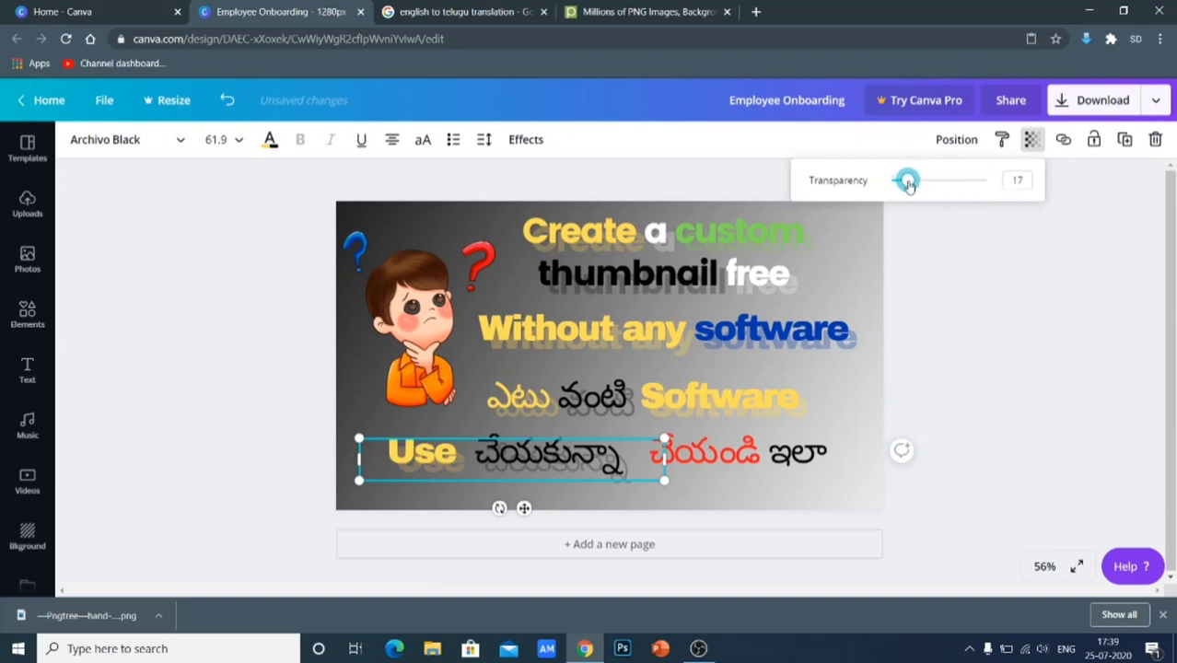
{"action": "left_click", "coordinate": [1041, 295]}
Duplicate the "చేయండి ఇలా" text and set the copy's transparency to 29 as a shadow
{"action": "left_click", "coordinate": [768, 452]}
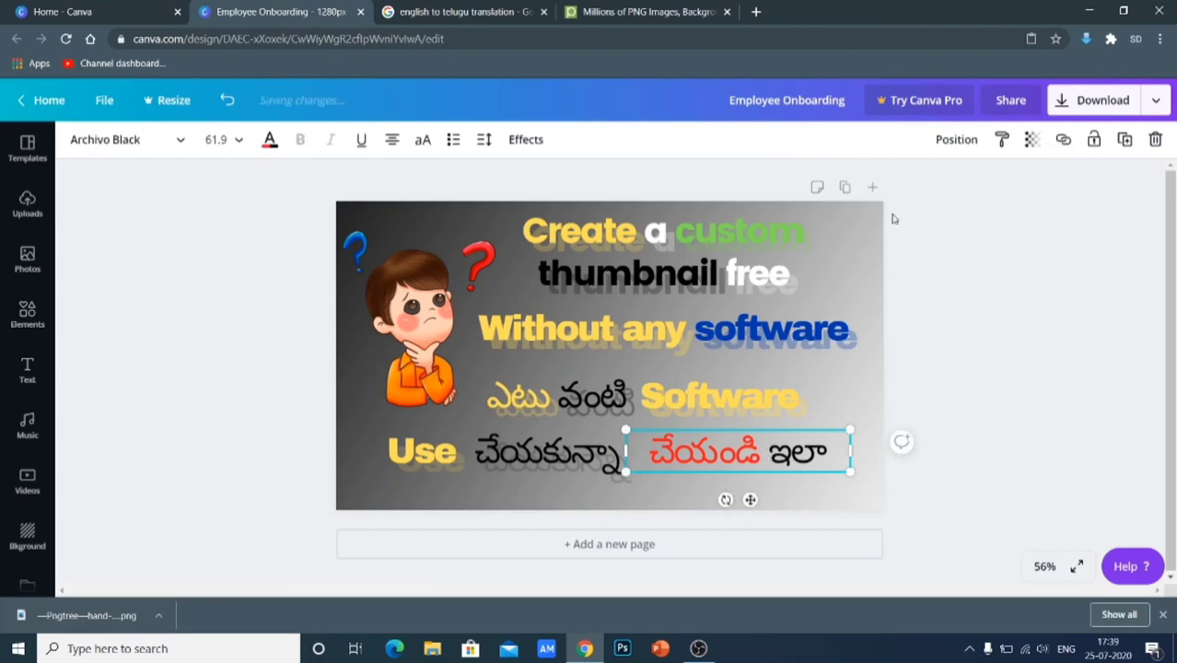
{"action": "left_click", "coordinate": [1032, 139]}
{"action": "left_click_drag", "start_coordinate": [989, 183], "coordinate": [920, 191]}
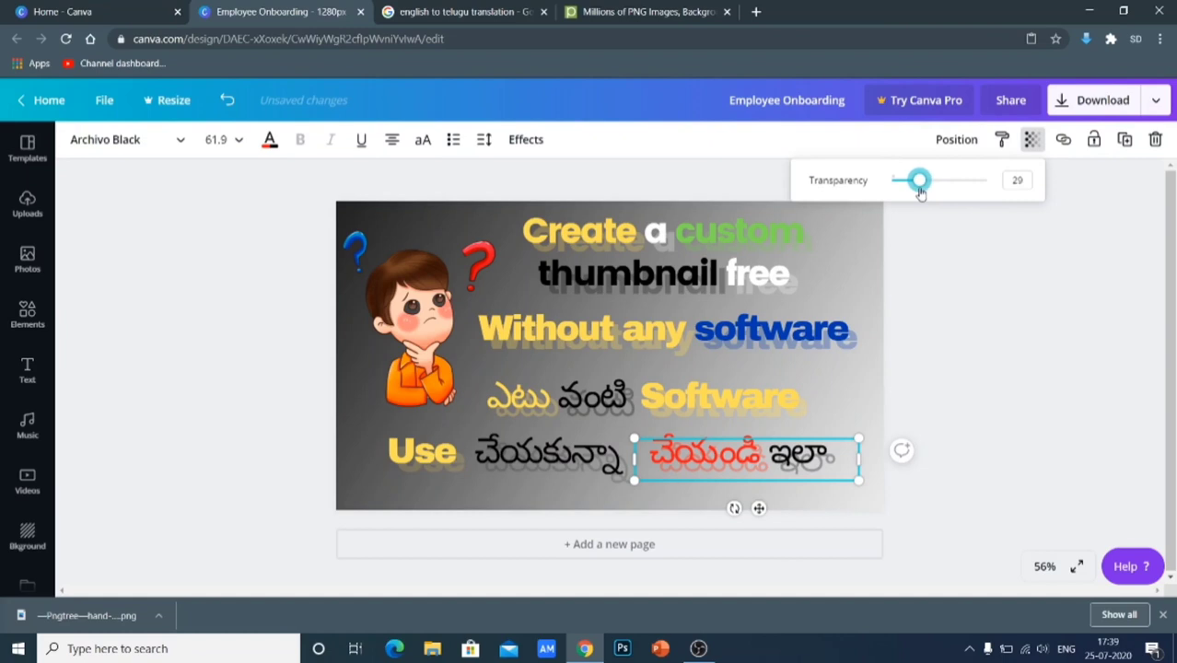
{"action": "left_click", "coordinate": [1004, 311]}
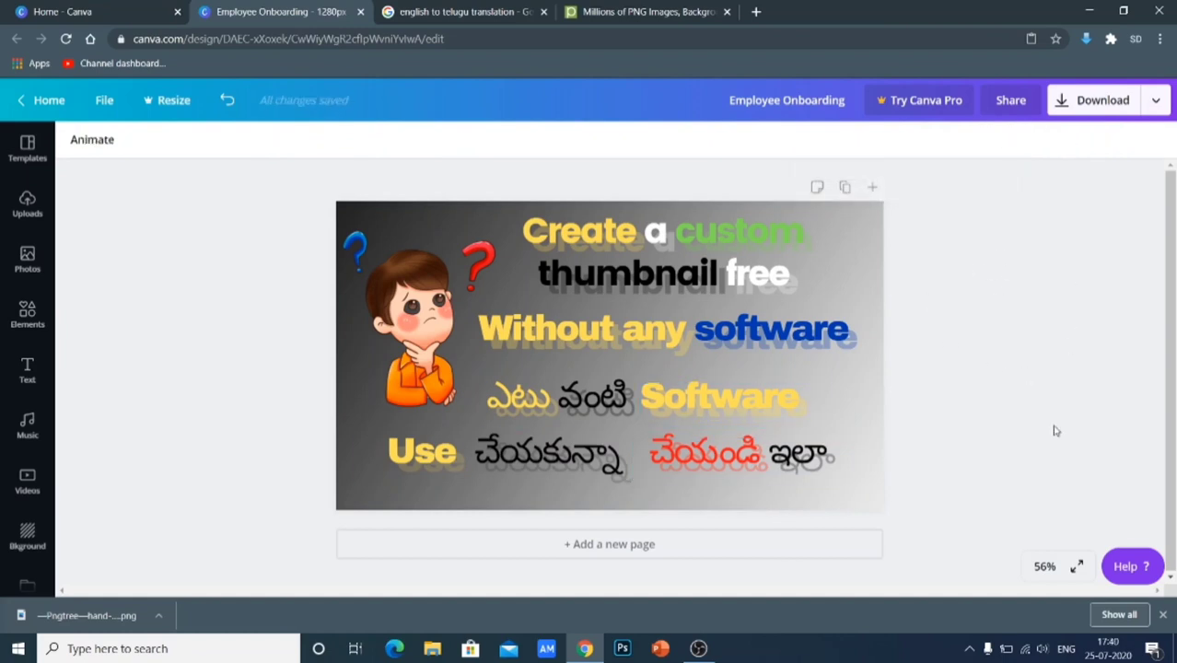
Reduce the transparency value of the "ఎటు వంటి" shadow copy further to make it fainter
{"action": "left_click", "coordinate": [607, 405]}
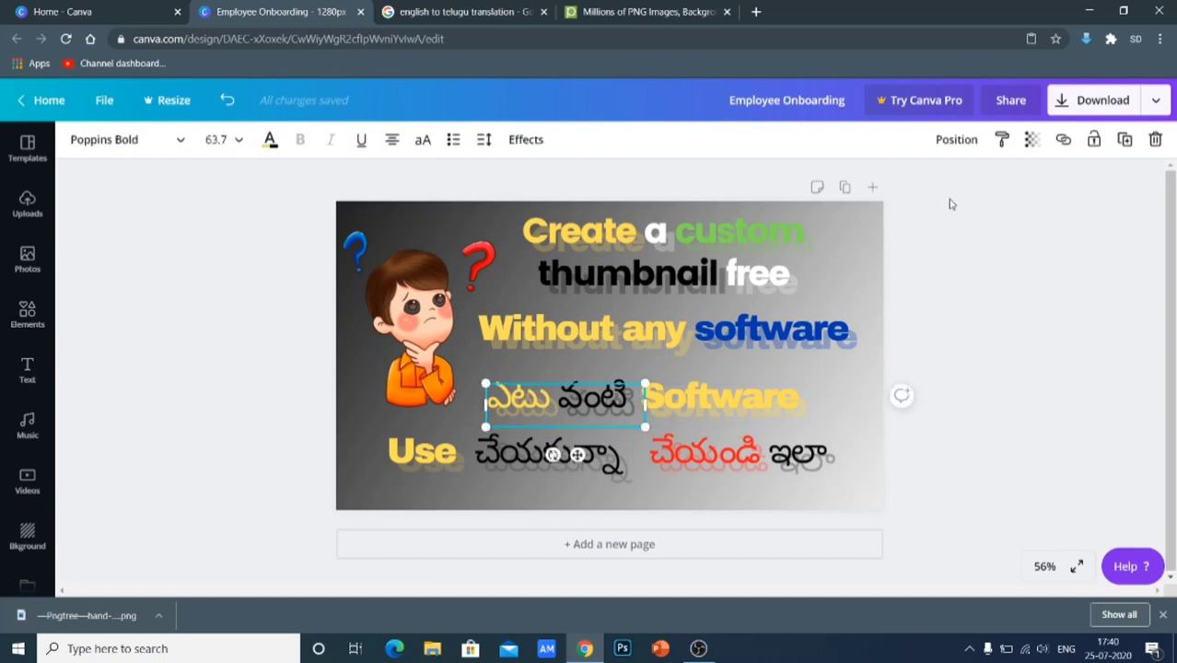
{"action": "left_click", "coordinate": [1033, 139]}
{"action": "left_click_drag", "start_coordinate": [962, 181], "coordinate": [910, 188]}
{"action": "left_click", "coordinate": [1020, 286]}
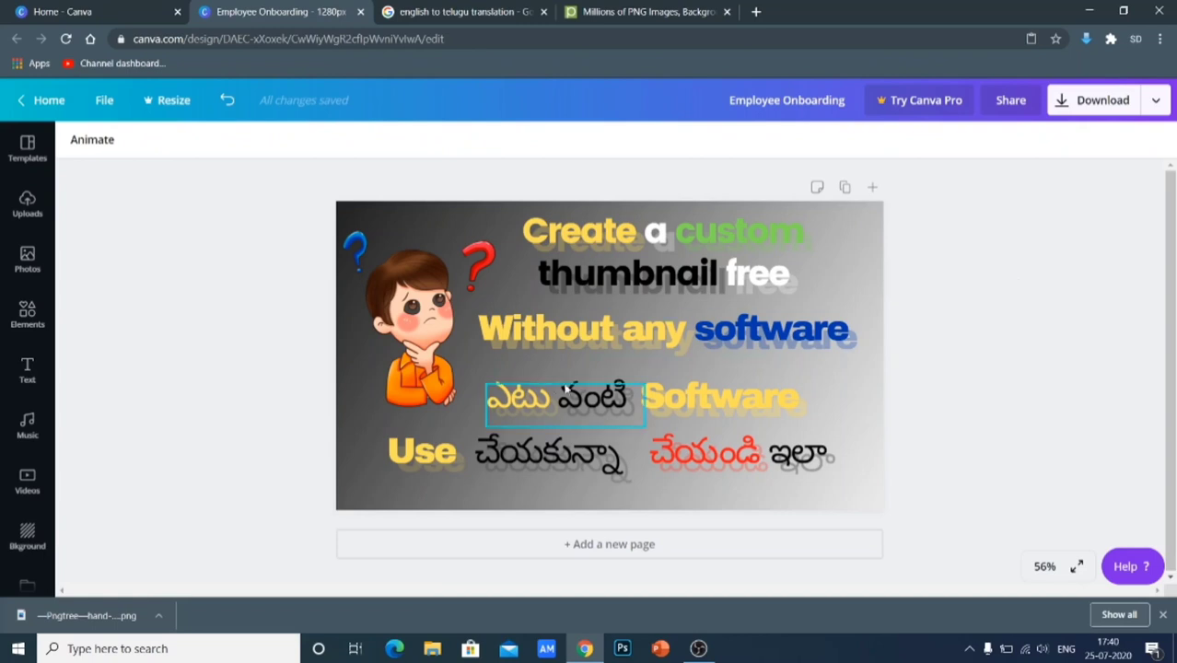
Move the faded "Software" copy aside towards the canvas's right edge, clear of the original word
{"action": "left_click", "coordinate": [711, 398]}
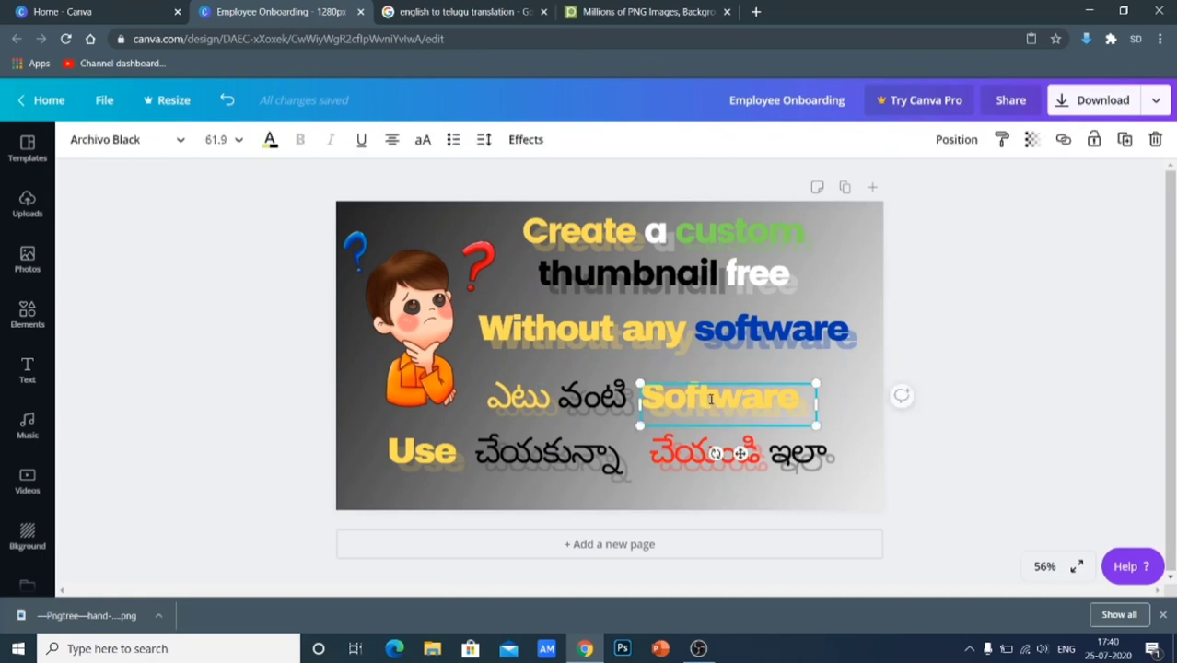
{"action": "left_click", "coordinate": [923, 338]}
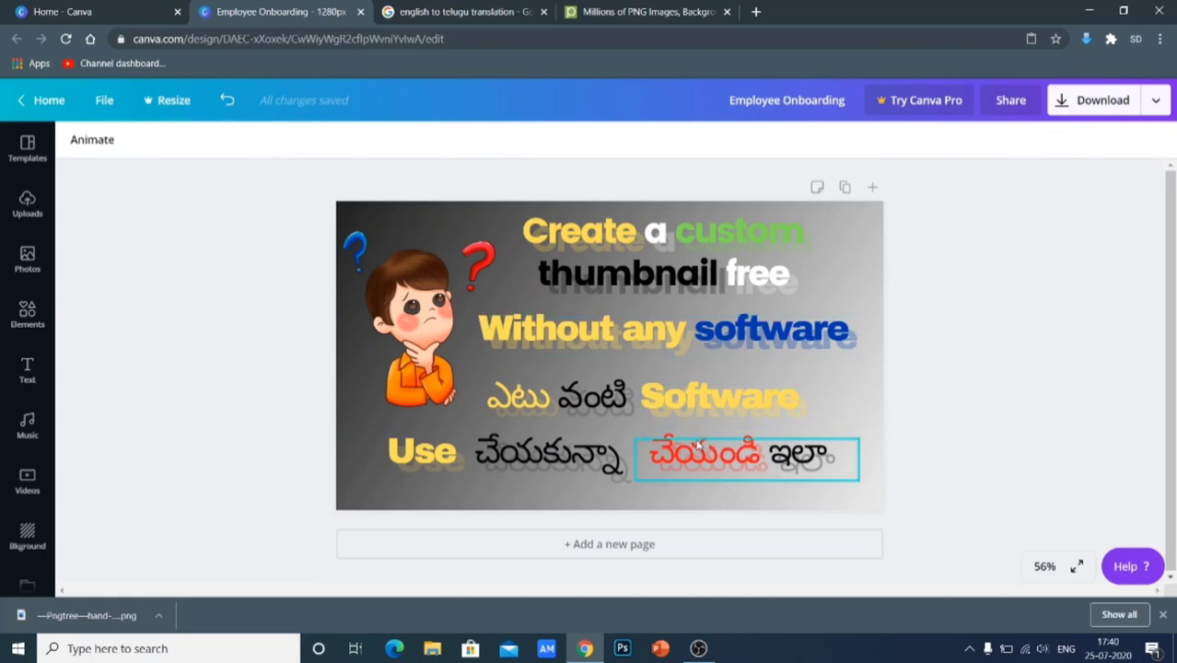
{"action": "left_click_drag", "start_coordinate": [717, 391], "coordinate": [871, 392]}
Recolour the original word "Software" in the fourth line, trying blue first and settling on the default red
{"action": "left_click", "coordinate": [700, 403]}
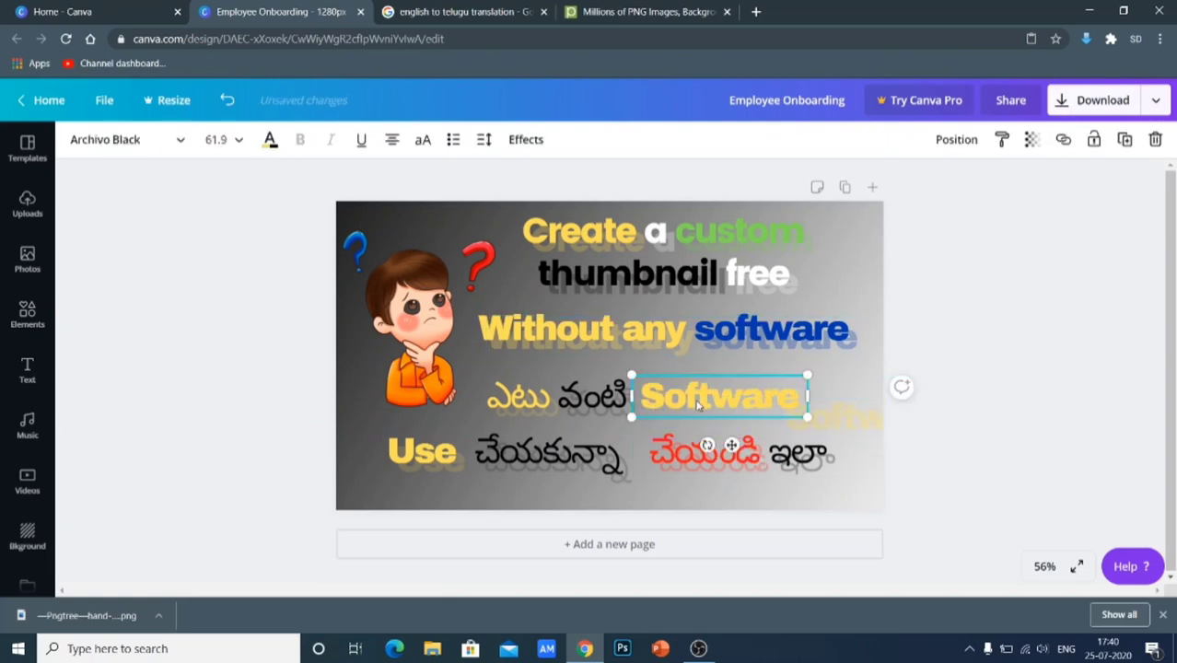
{"action": "left_click", "coordinate": [269, 139]}
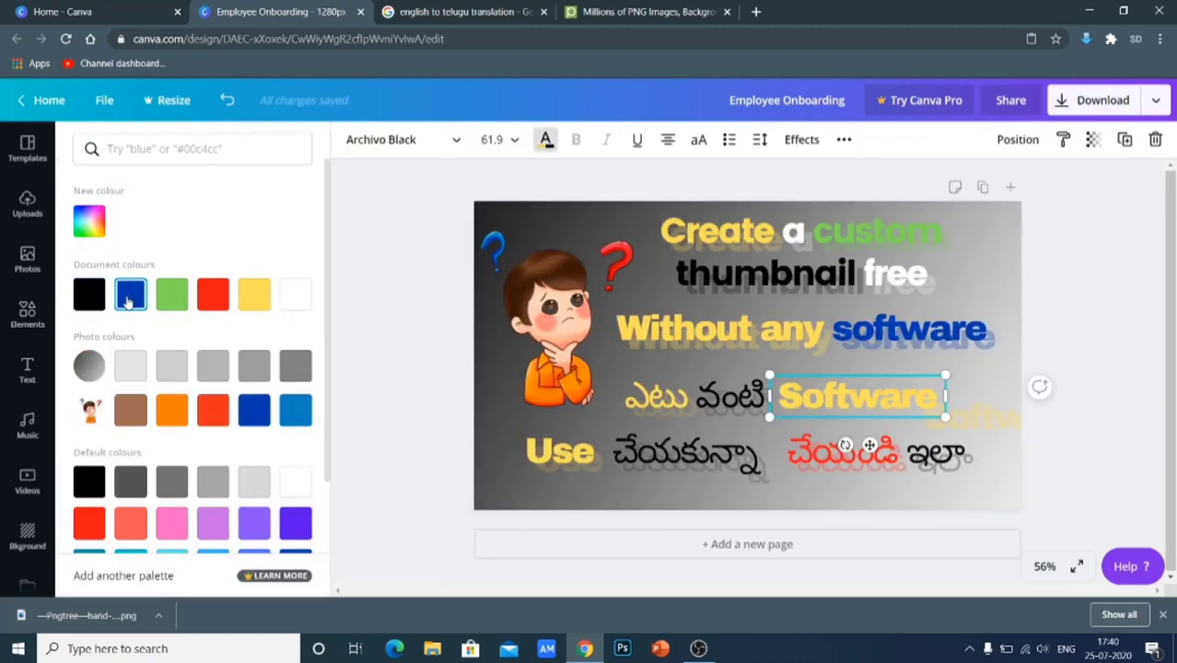
{"action": "left_click", "coordinate": [128, 296]}
{"action": "scroll", "coordinate": [145, 442], "scroll_direction": "down", "scroll_amount": 2}
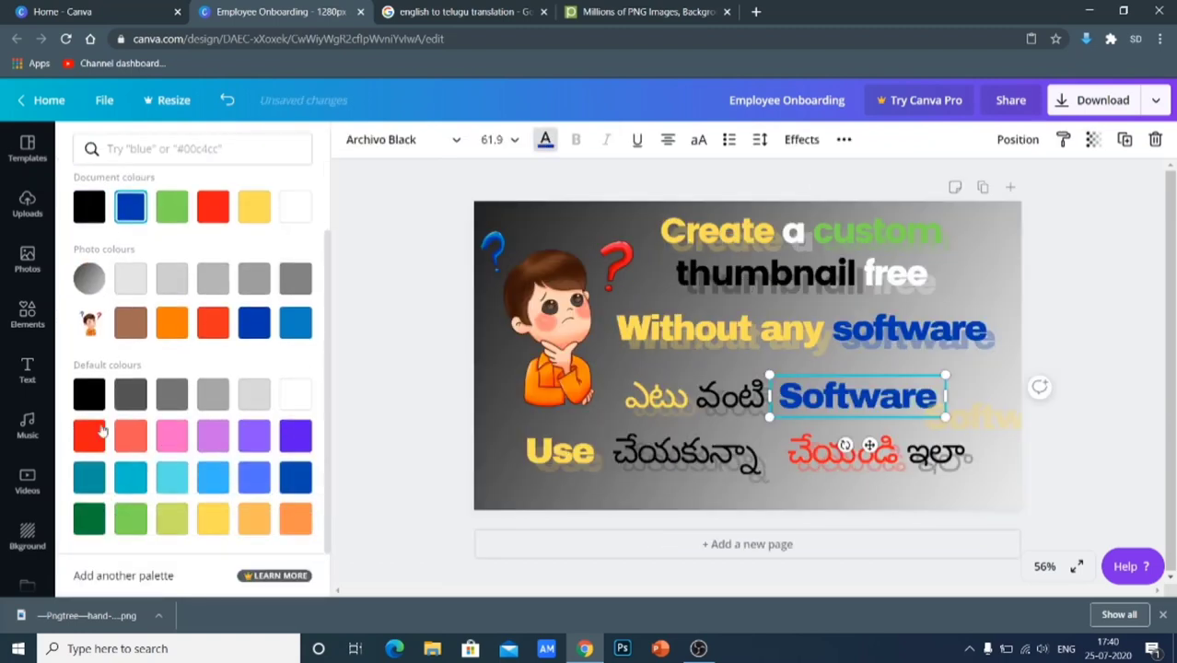
{"action": "left_click", "coordinate": [88, 439]}
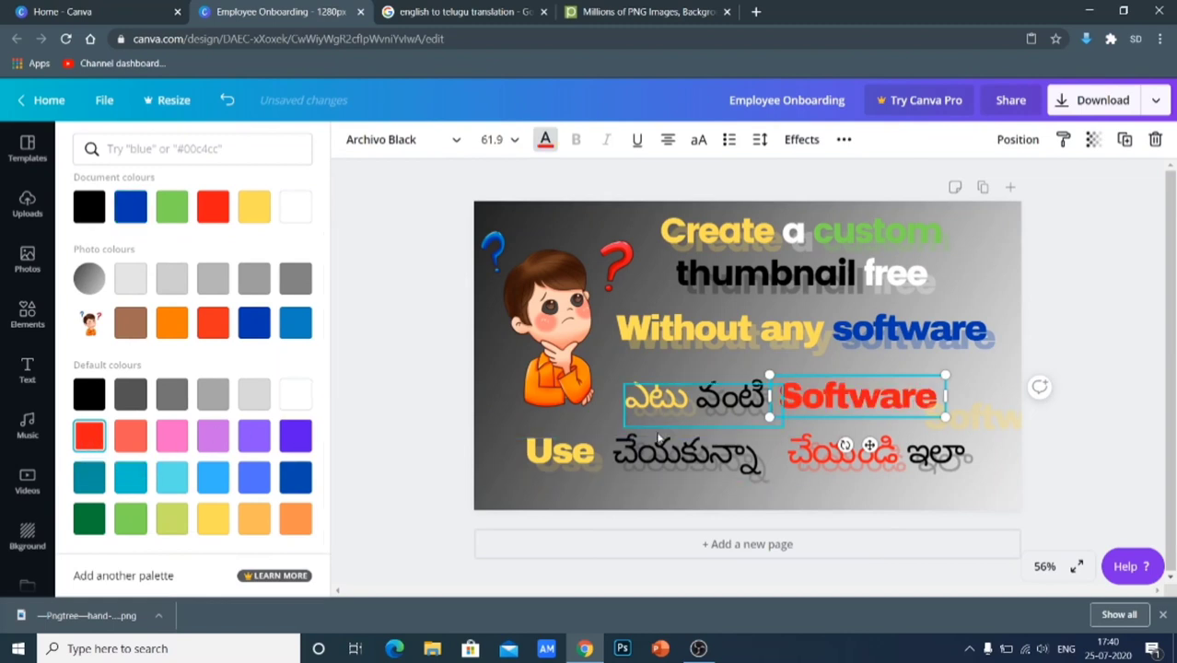
{"action": "left_click", "coordinate": [1061, 339]}
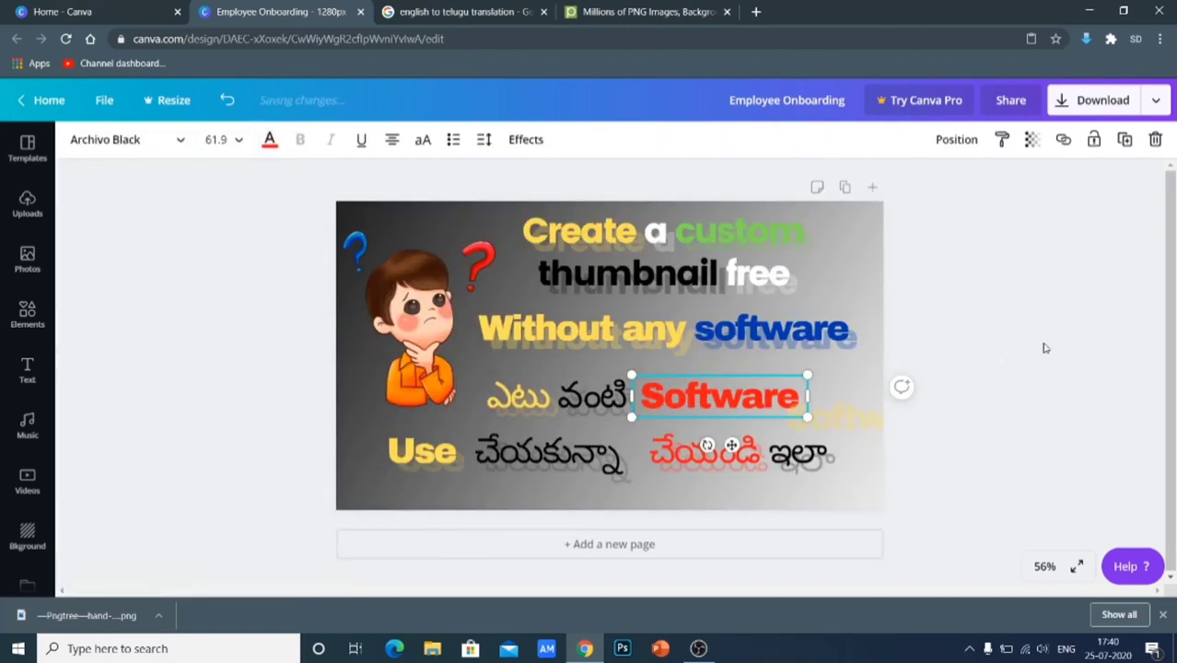
Move the faded "Software" copy back over the red word, slightly offset as its shadow
{"action": "left_click", "coordinate": [1089, 332]}
{"action": "left_click_drag", "start_coordinate": [862, 428], "coordinate": [724, 415]}
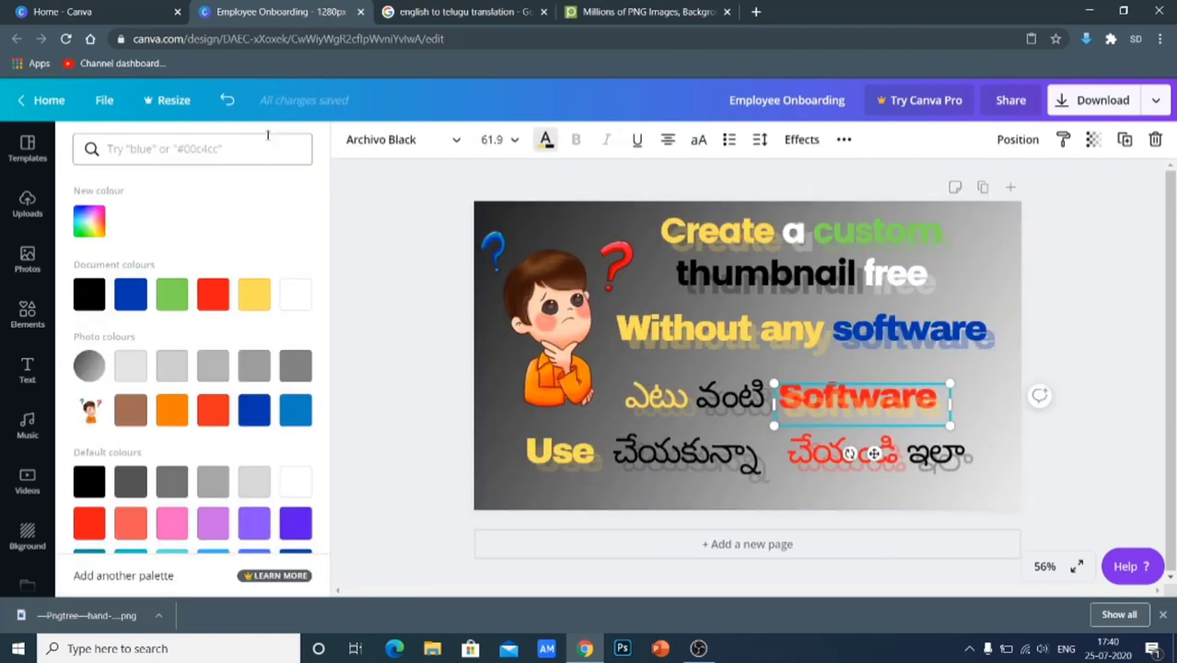
Recolour the faded "Software" shadow copy in the fourth line with the default red
{"action": "left_click", "coordinate": [270, 139]}
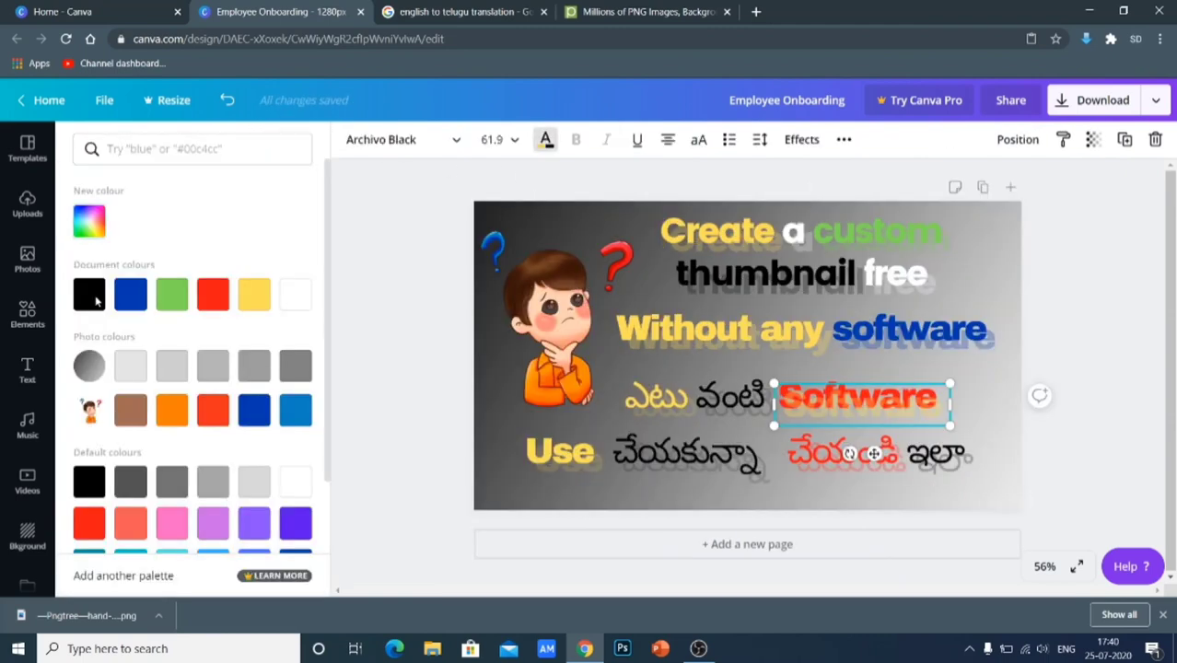
{"action": "left_click", "coordinate": [89, 523]}
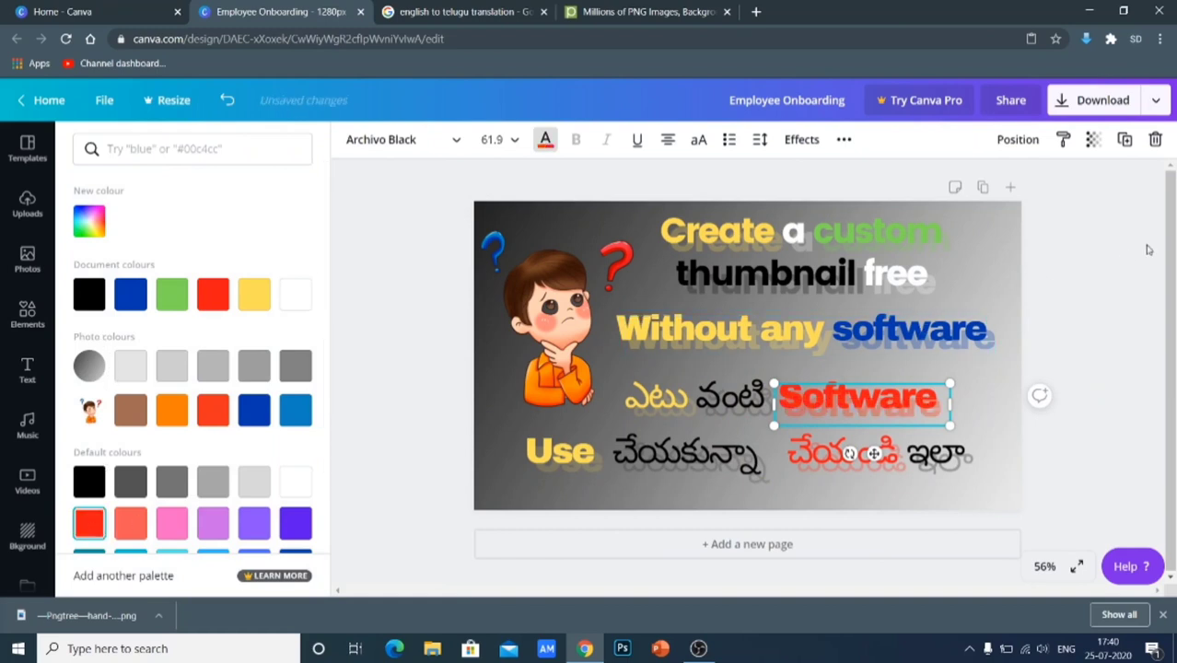
{"action": "left_click", "coordinate": [1081, 256]}
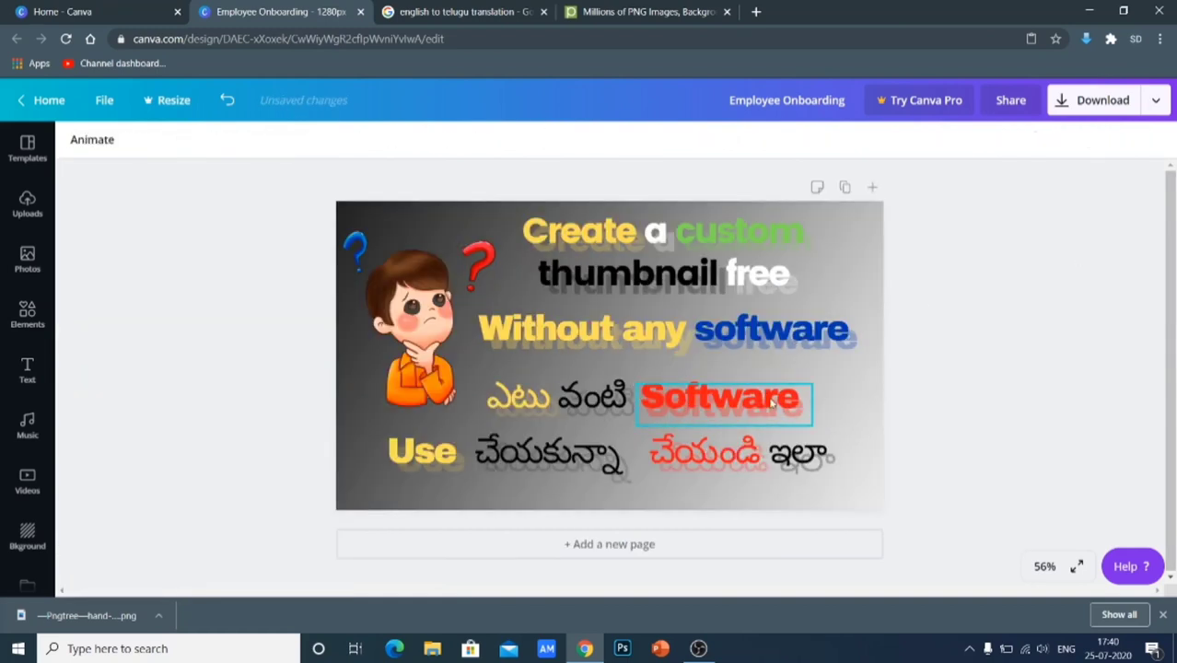
Fine-tune the position of the faded "Software" copy so it sits slightly below and to the right of the red word
{"action": "left_click_drag", "start_coordinate": [763, 408], "coordinate": [762, 402]}
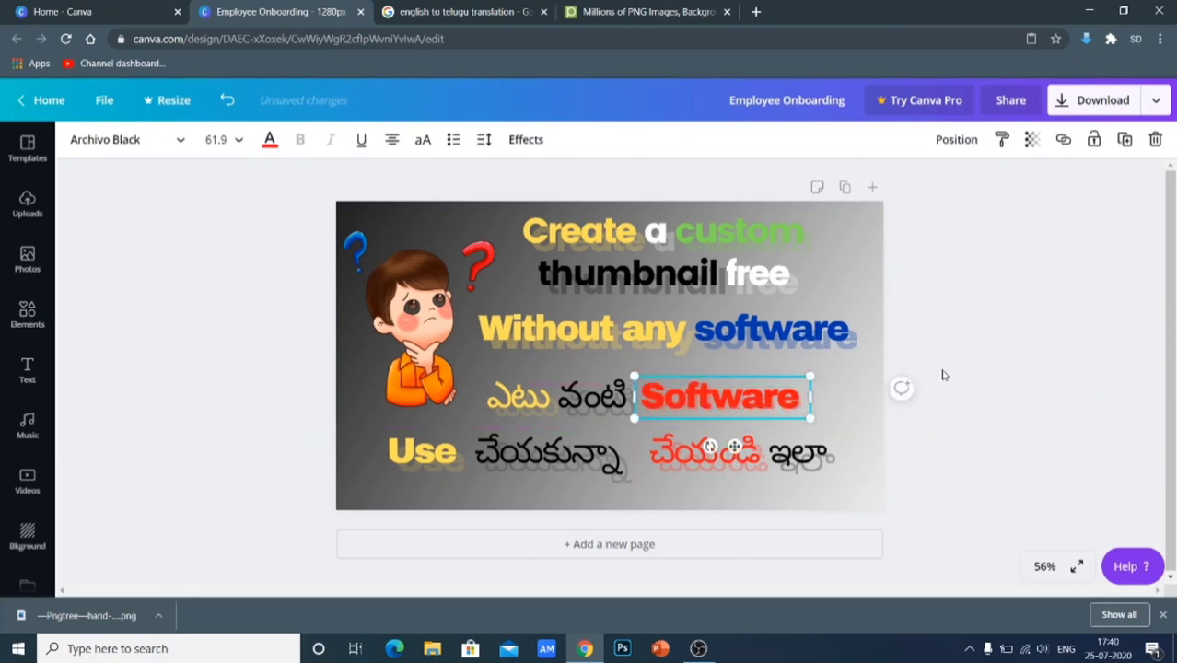
{"action": "key", "text": "Down"}
{"action": "key", "text": "Down"}
{"action": "key", "text": "Down"}
{"action": "key", "text": "Down"}
{"action": "key", "text": "Down"}
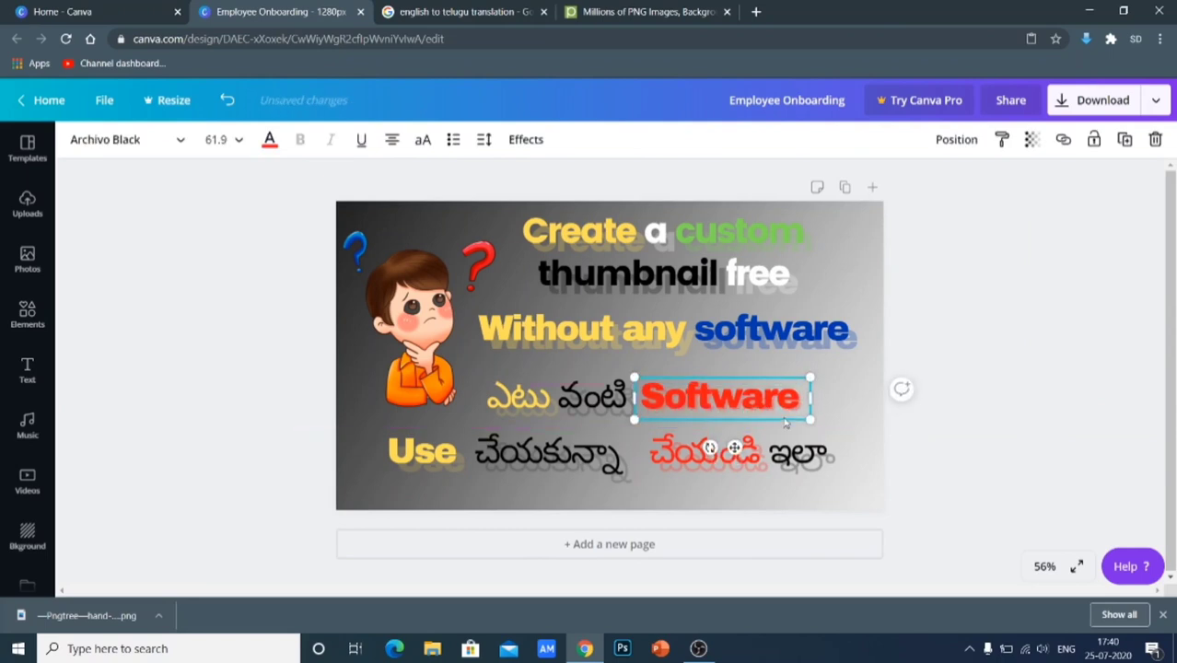
{"action": "left_click_drag", "start_coordinate": [712, 413], "coordinate": [714, 415]}
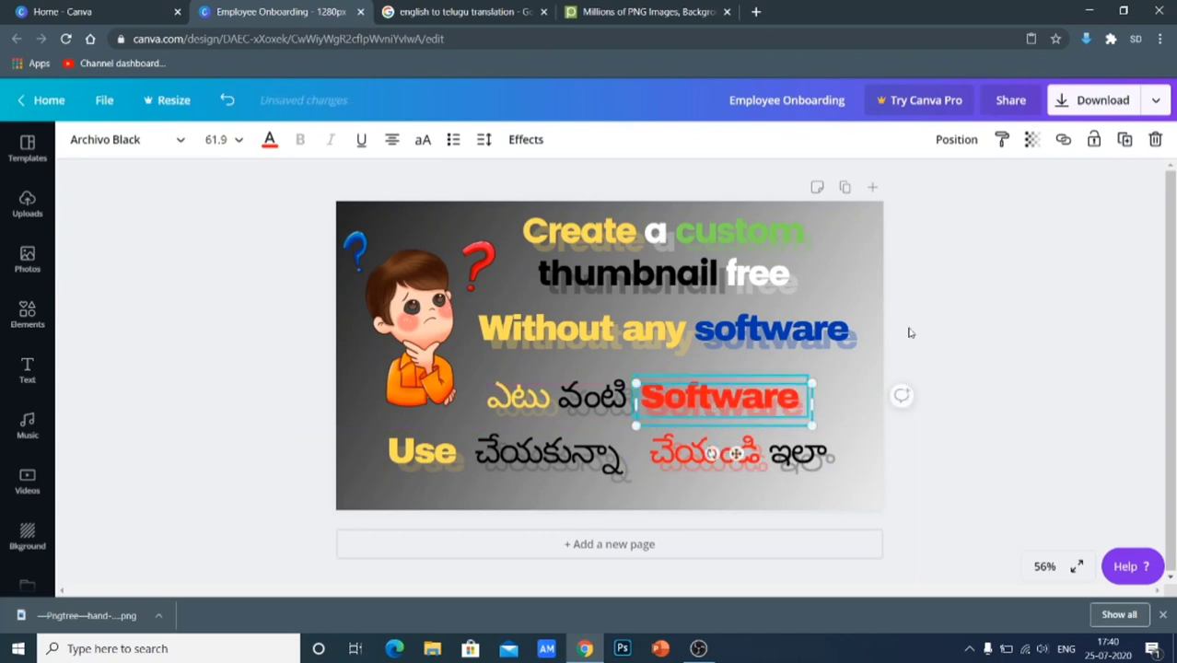
{"action": "left_click", "coordinate": [1013, 281]}
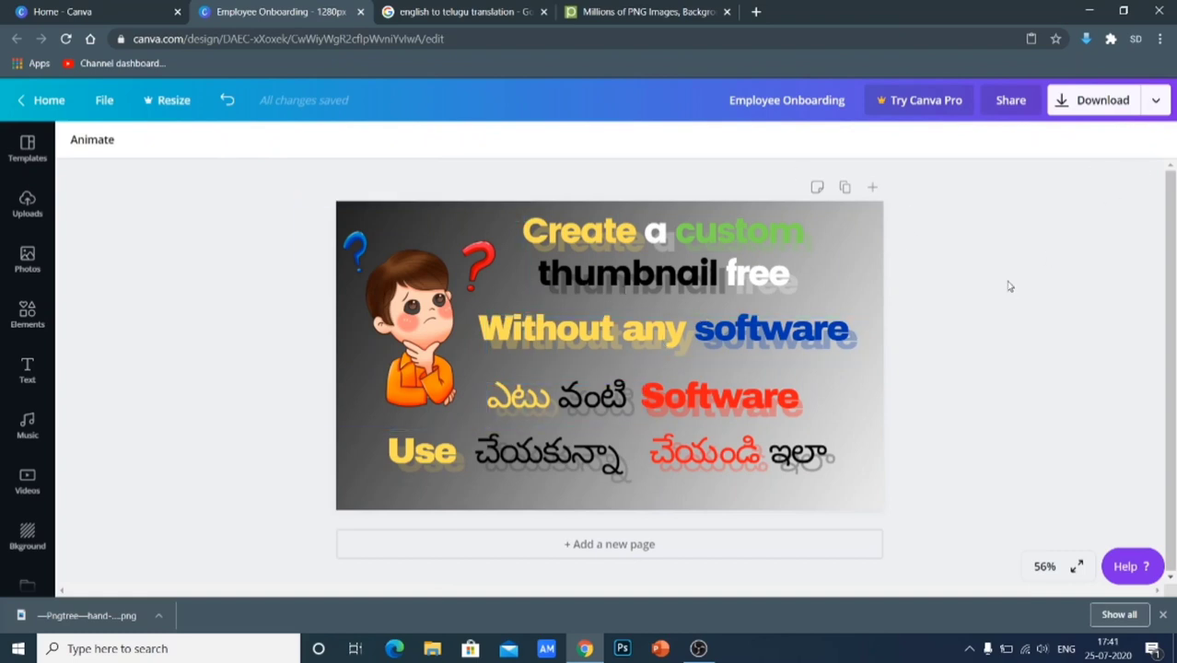
Download the design as a JPG and save it to the Desktop as "Employee Onboarding.jpg"
{"action": "left_click", "coordinate": [1100, 107]}
{"action": "left_click", "coordinate": [1044, 219]}
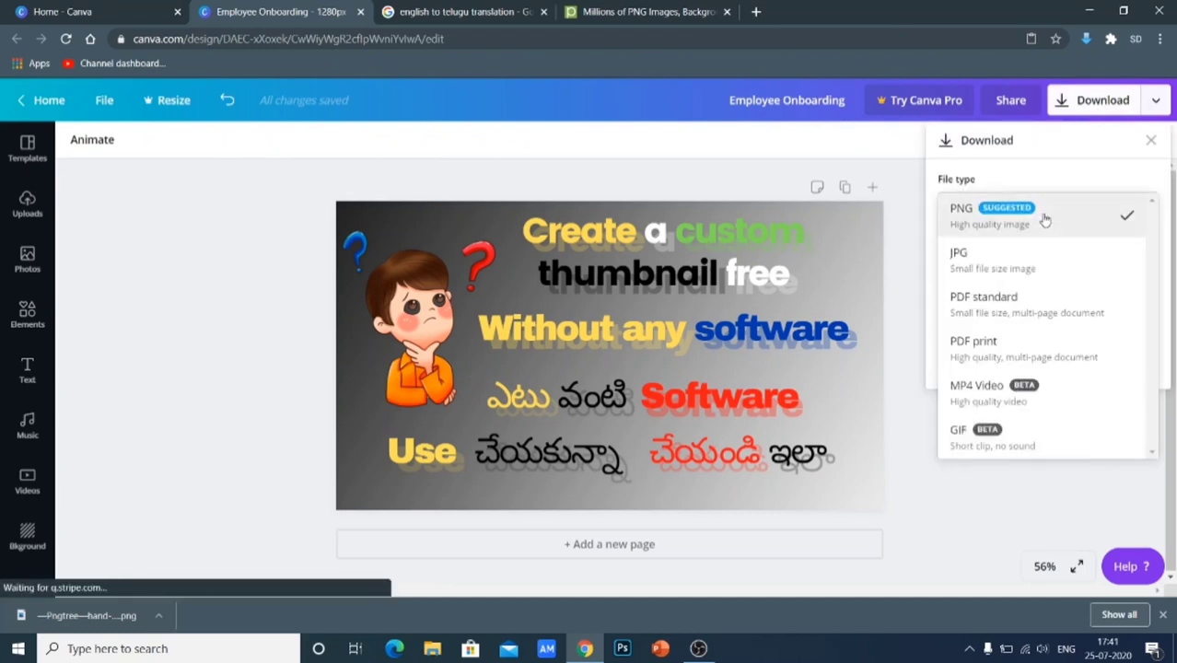
{"action": "left_click", "coordinate": [1016, 266]}
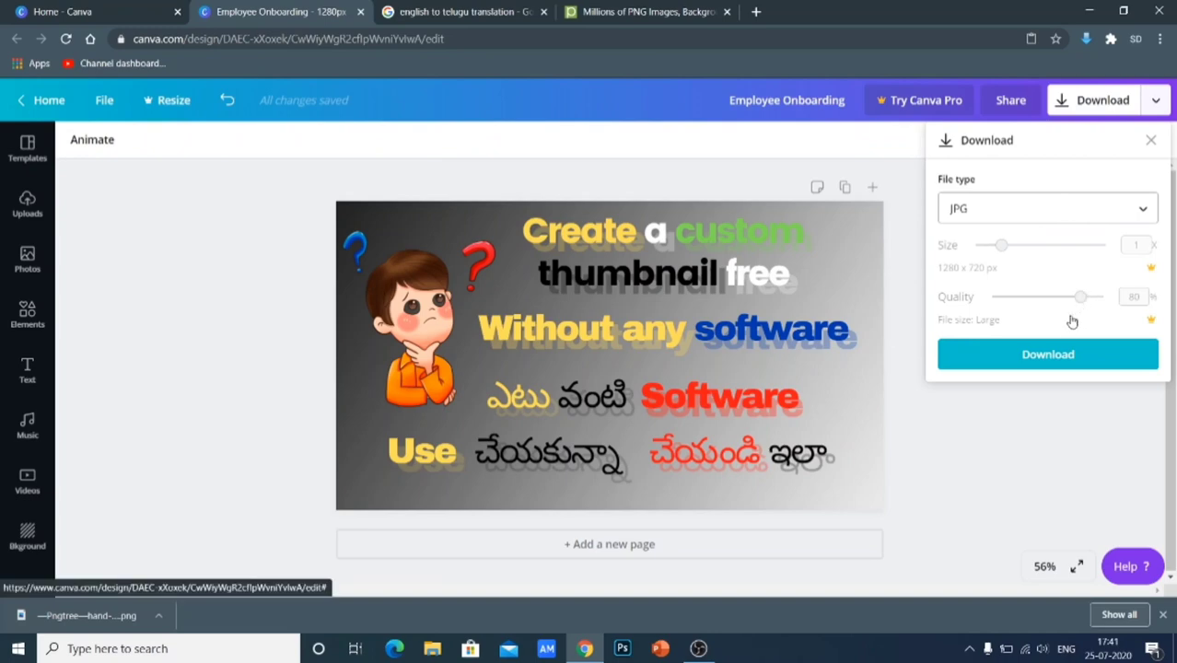
{"action": "left_click", "coordinate": [1076, 356]}
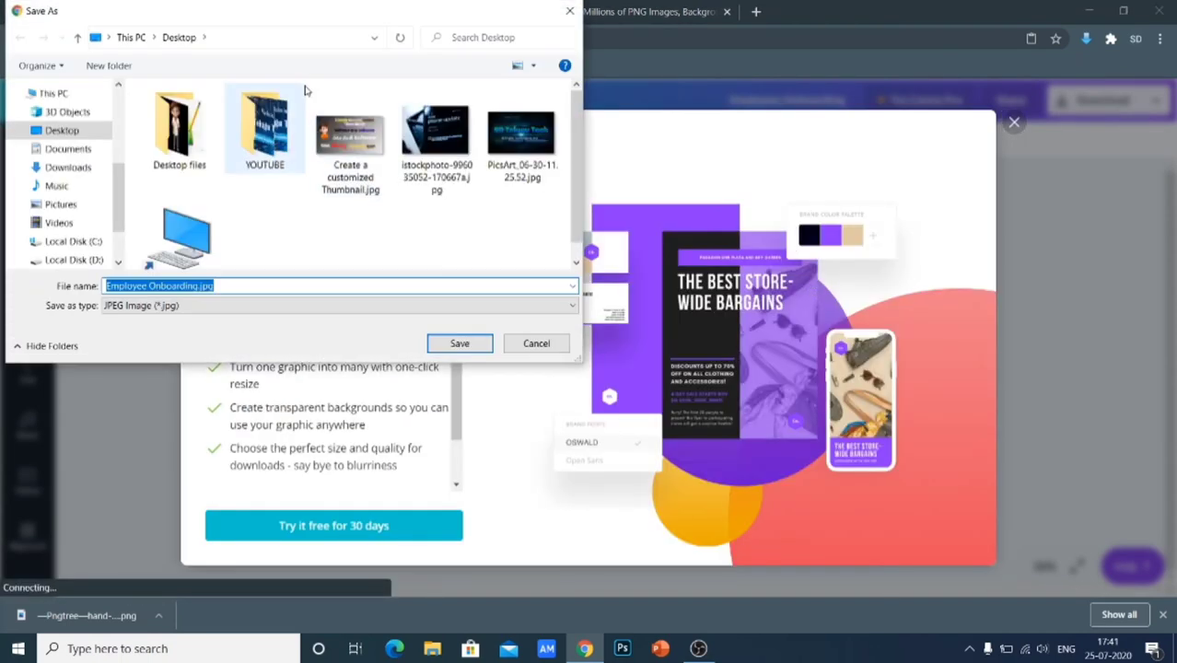
{"action": "left_click", "coordinate": [438, 343]}
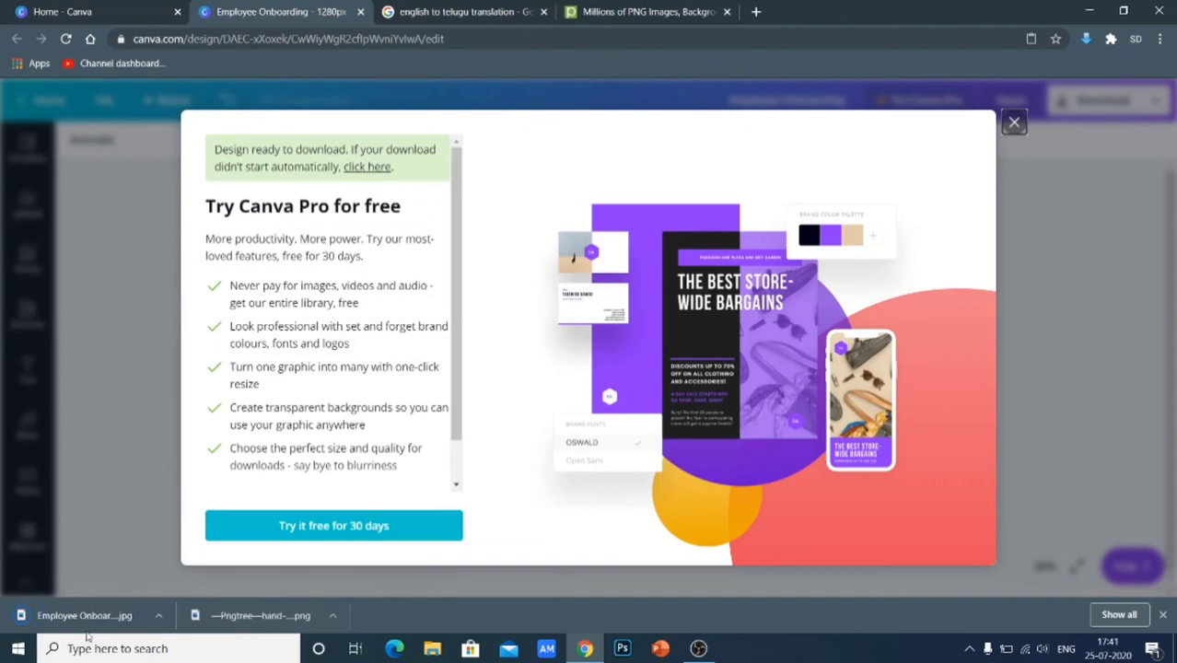
View the downloaded thumbnail image in Photos, then close it and dismiss the Canva Pro offer
{"action": "left_click", "coordinate": [87, 616]}
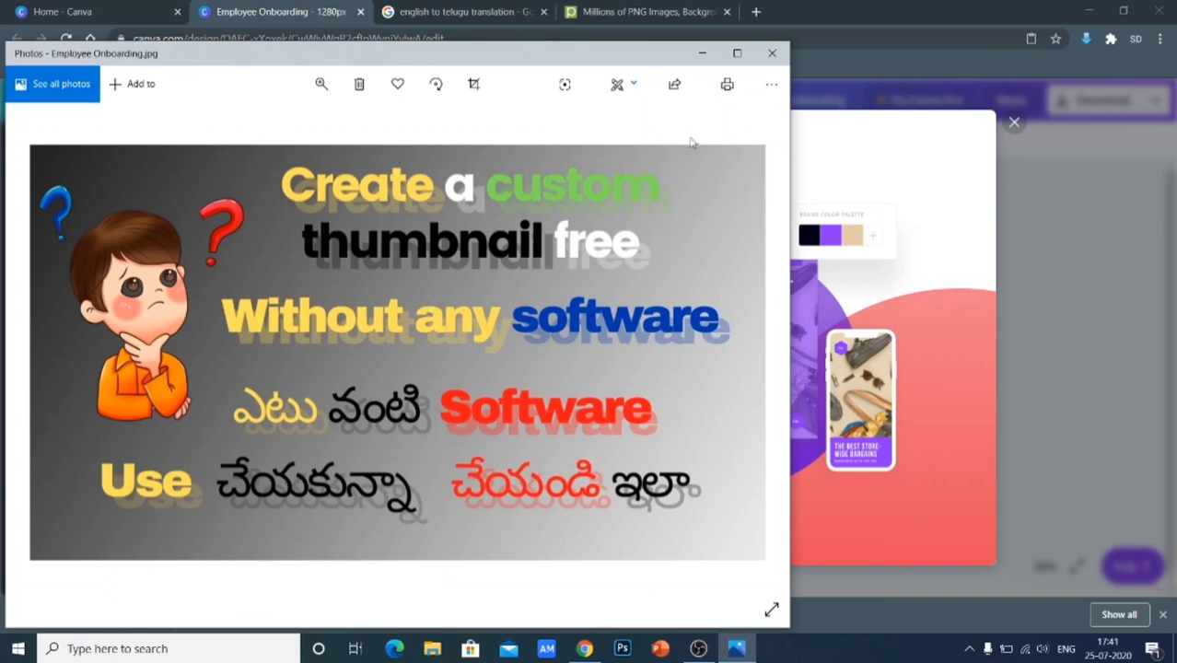
{"action": "left_click", "coordinate": [770, 57]}
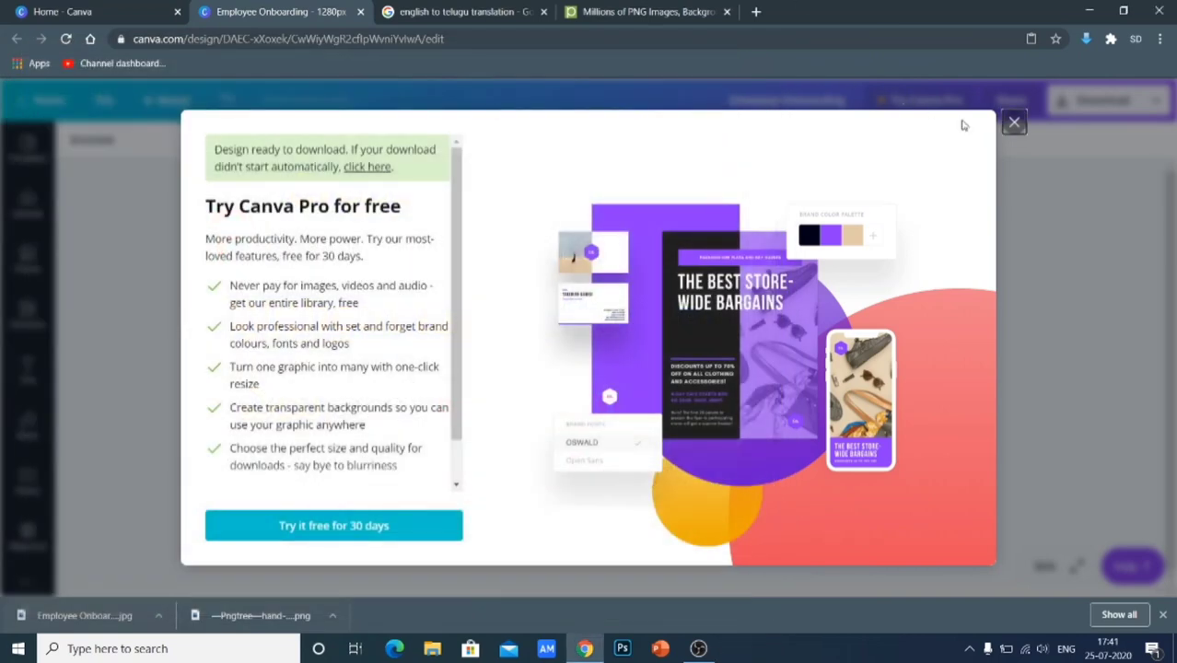
{"action": "left_click", "coordinate": [1013, 124]}
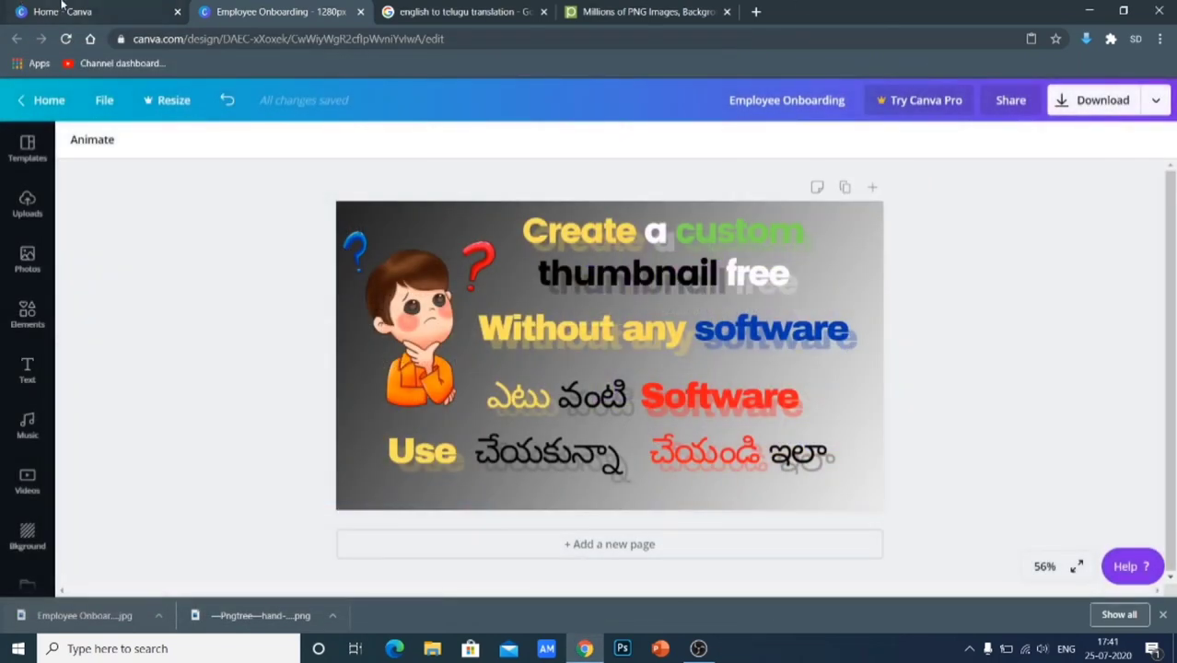
Browse the collection of all previously created designs from the Canva home page
{"action": "left_click", "coordinate": [114, 5]}
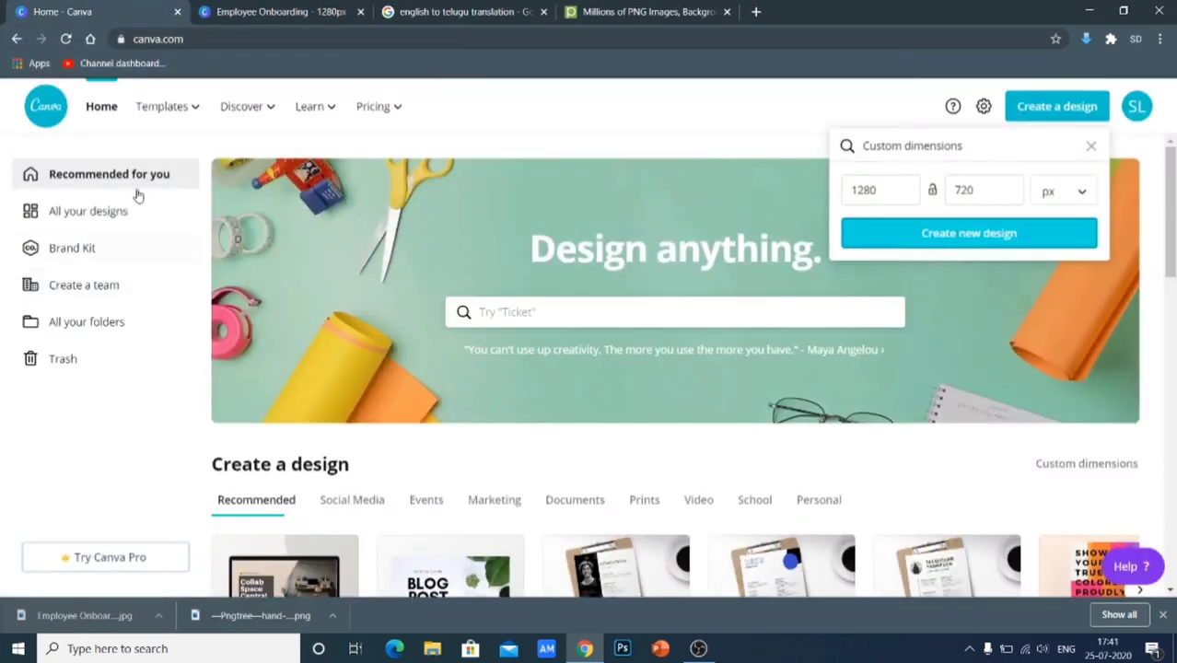
{"action": "left_click", "coordinate": [97, 214]}
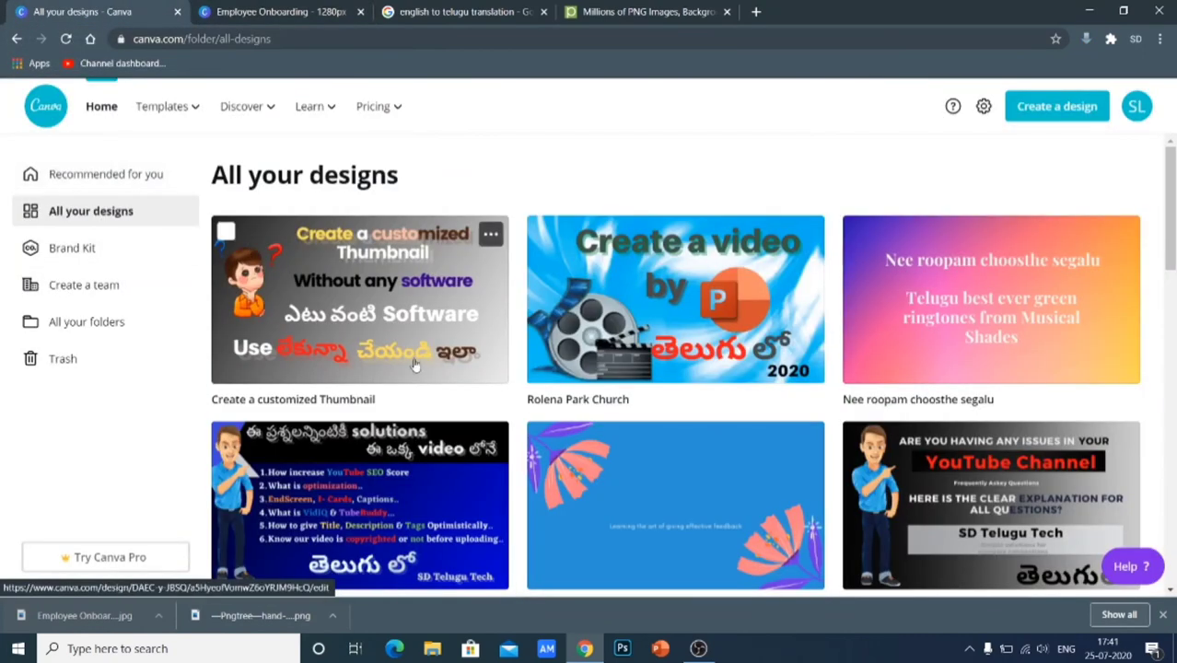
{"action": "scroll", "coordinate": [523, 379], "scroll_direction": "down", "scroll_amount": 2}
{"action": "scroll", "coordinate": [525, 381], "scroll_direction": "up", "scroll_amount": 2}
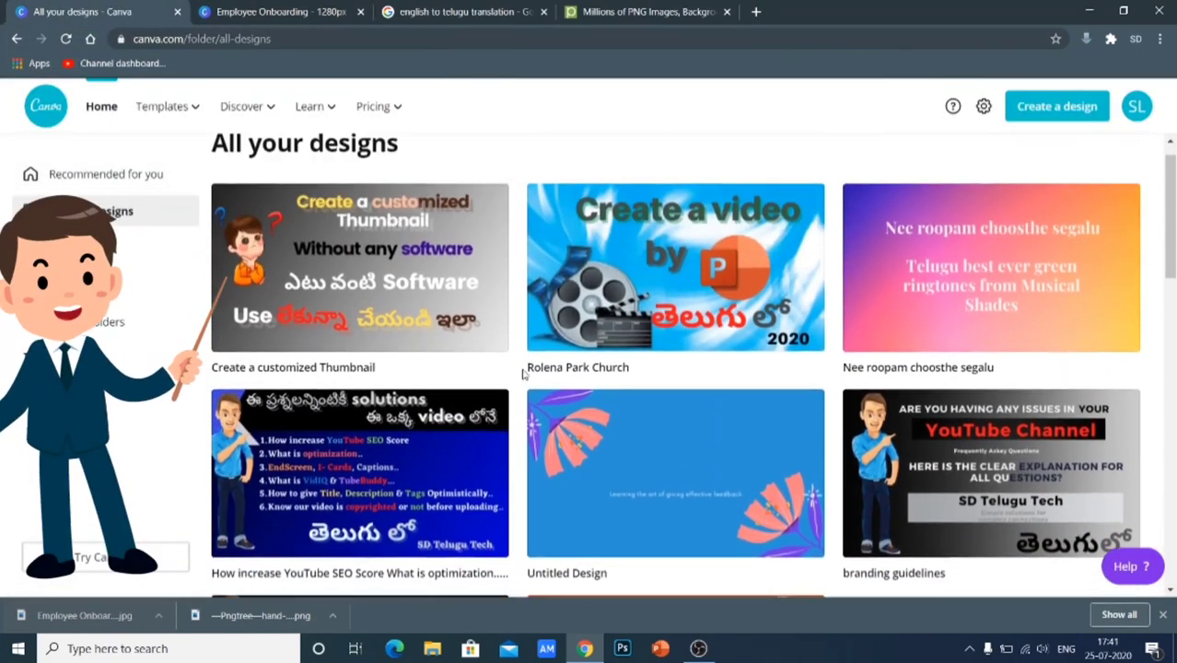
{"action": "scroll", "coordinate": [542, 396], "scroll_direction": "down", "scroll_amount": 8}
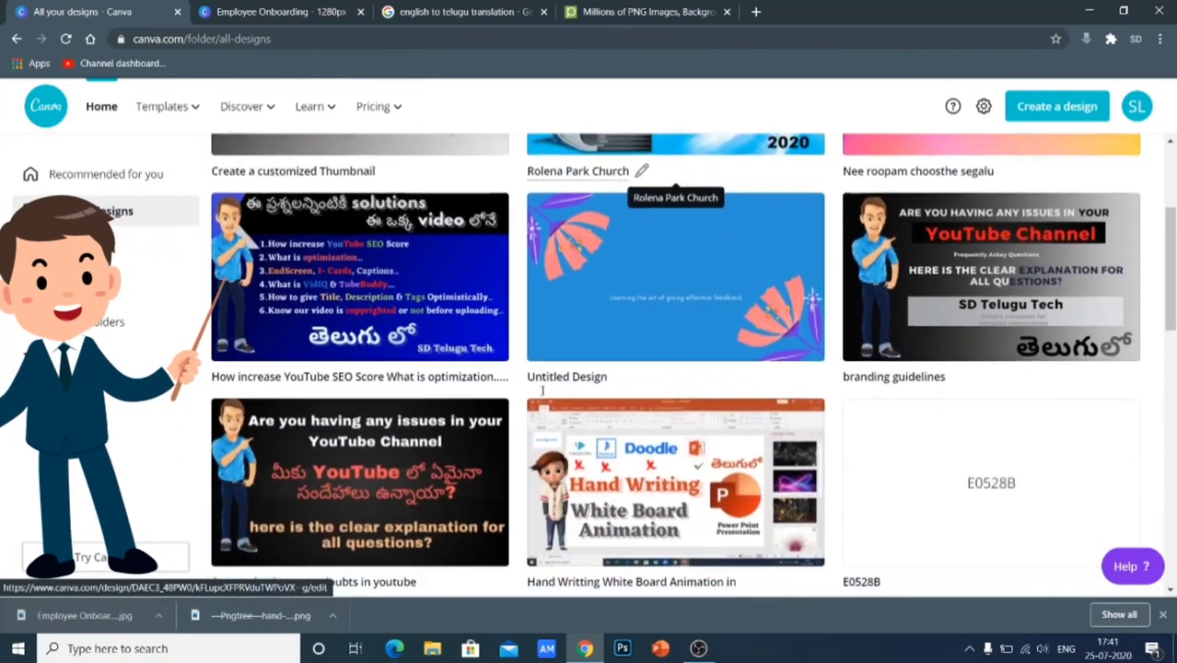
{"action": "scroll", "coordinate": [543, 391], "scroll_direction": "down", "scroll_amount": 2}
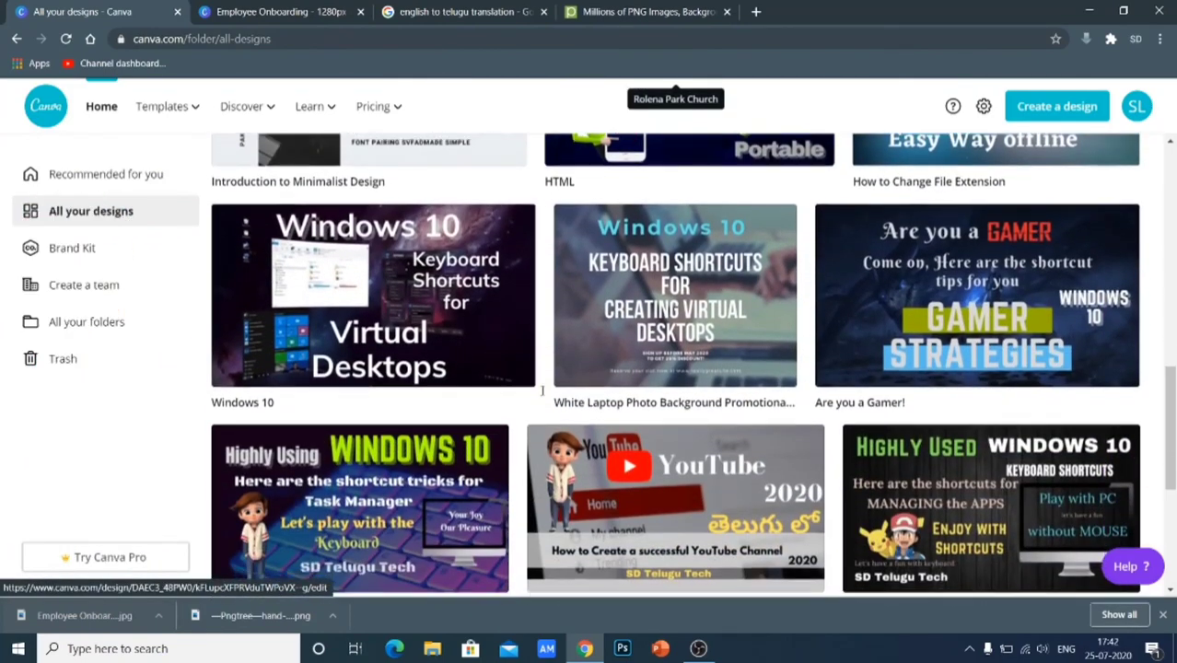
{"action": "scroll", "coordinate": [544, 396], "scroll_direction": "down", "scroll_amount": 4}
{"action": "scroll", "coordinate": [542, 397], "scroll_direction": "up", "scroll_amount": 12}
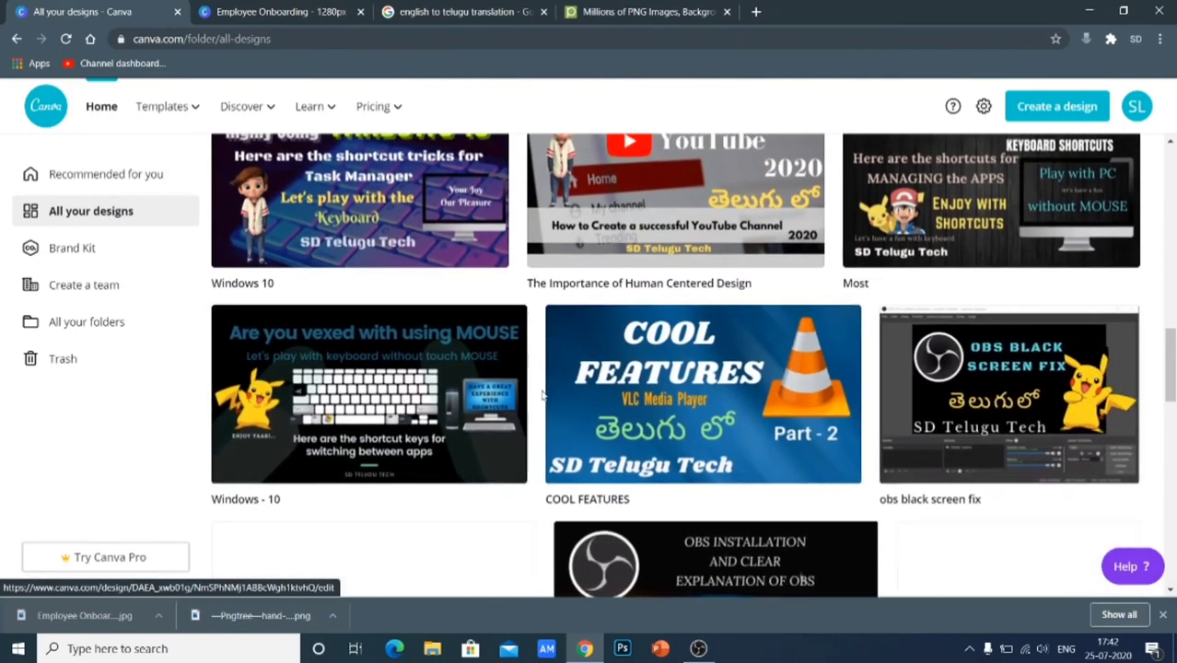
{"action": "scroll", "coordinate": [543, 397], "scroll_direction": "down", "scroll_amount": 3}
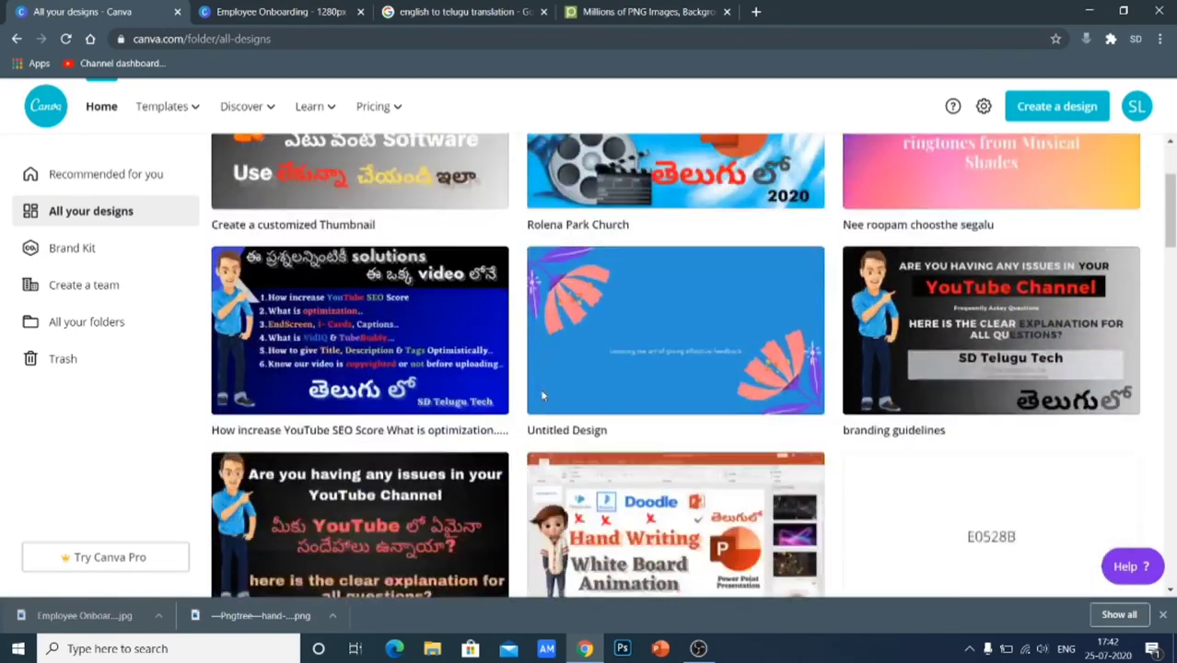